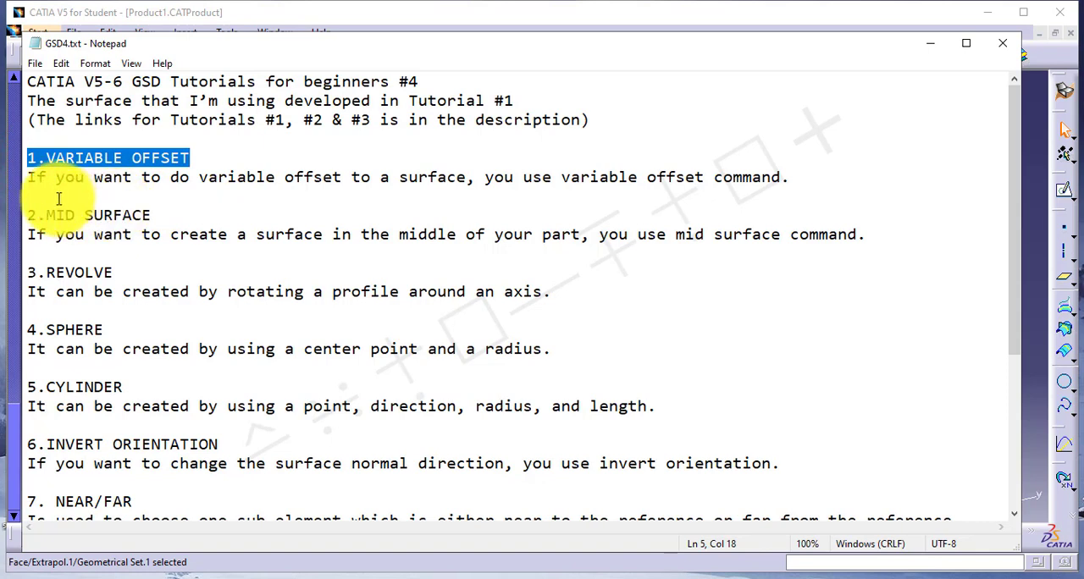
Read the Variable Offset note, switch to CATIA and extract Extrapol.1's long side face, adjoining rounded corner face and end face separately without propagation.
drag(69, 178, 779, 178)
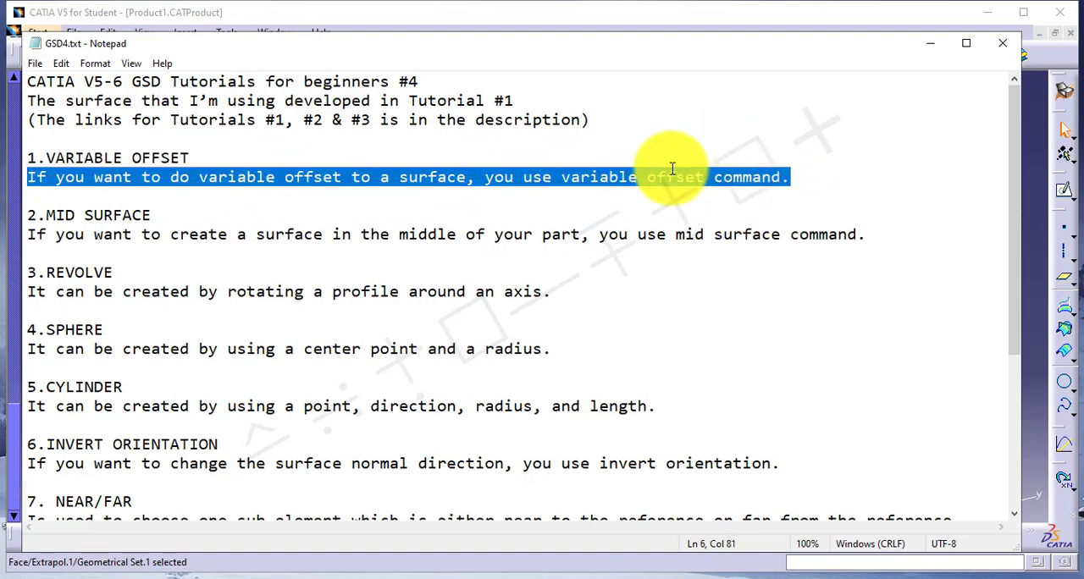
click(1031, 284)
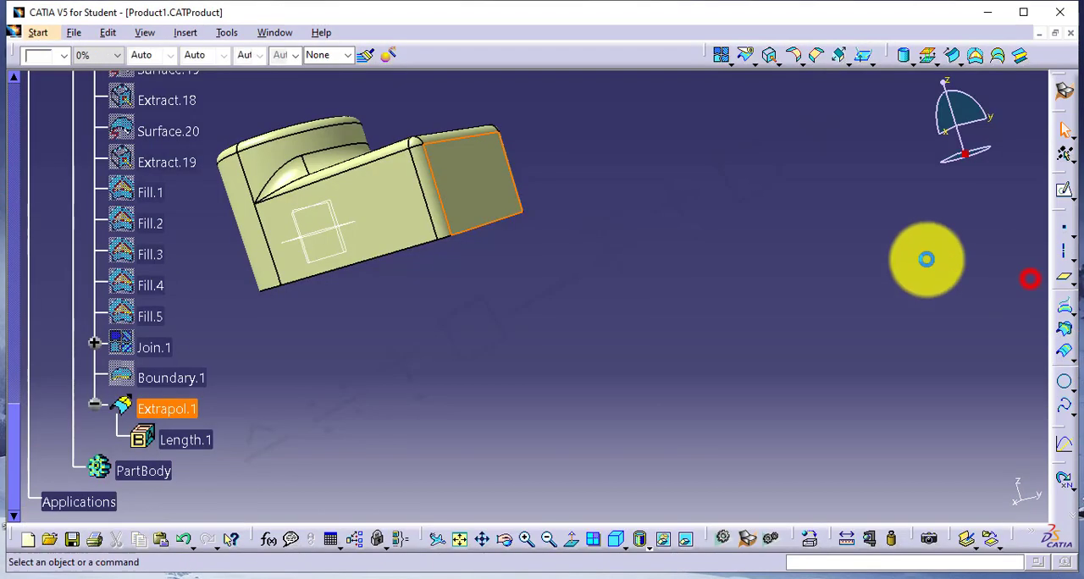
click(766, 56)
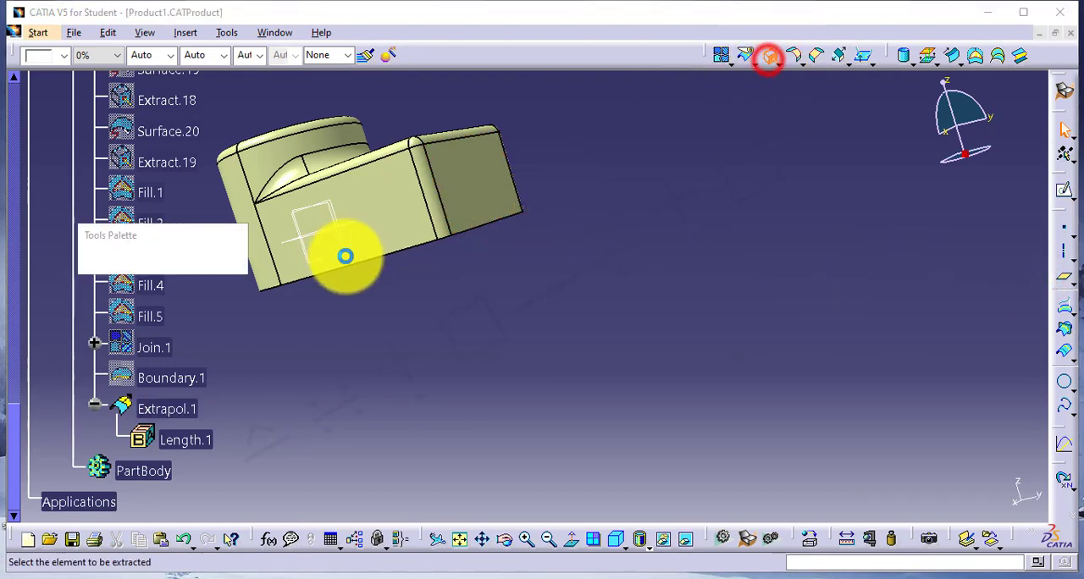
click(386, 218)
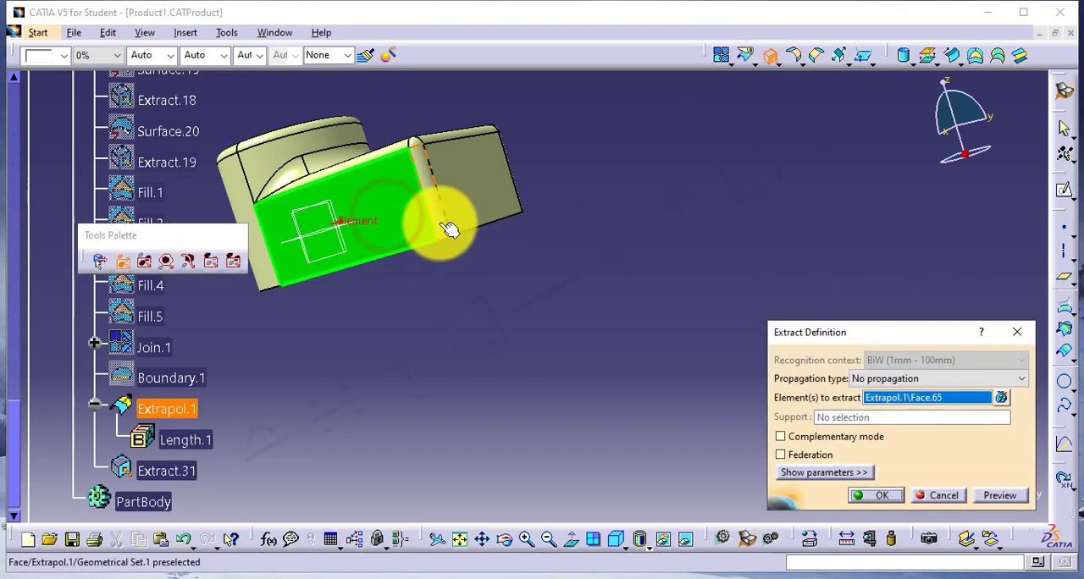
click(882, 493)
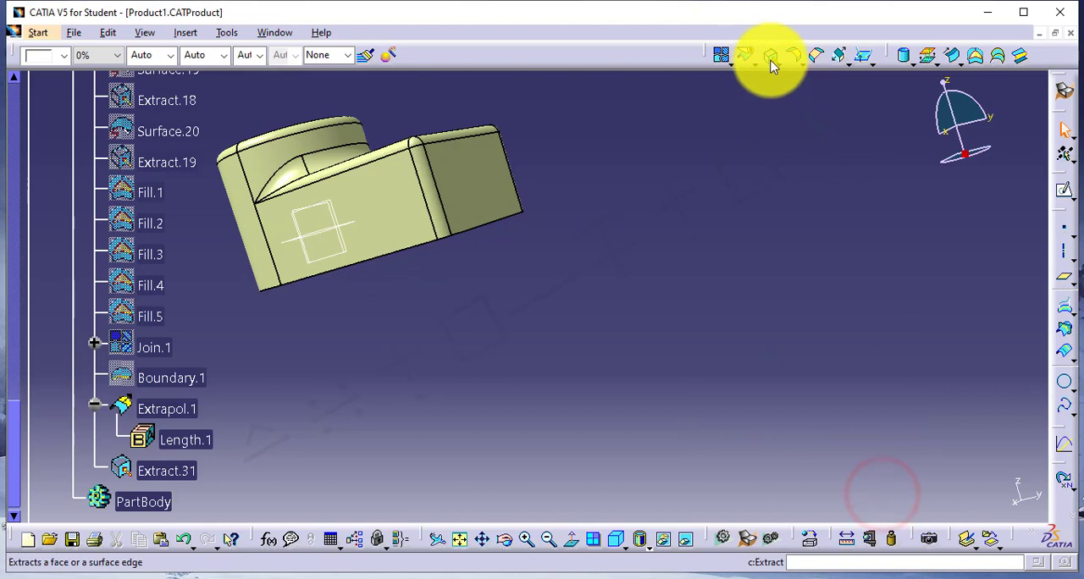
click(770, 59)
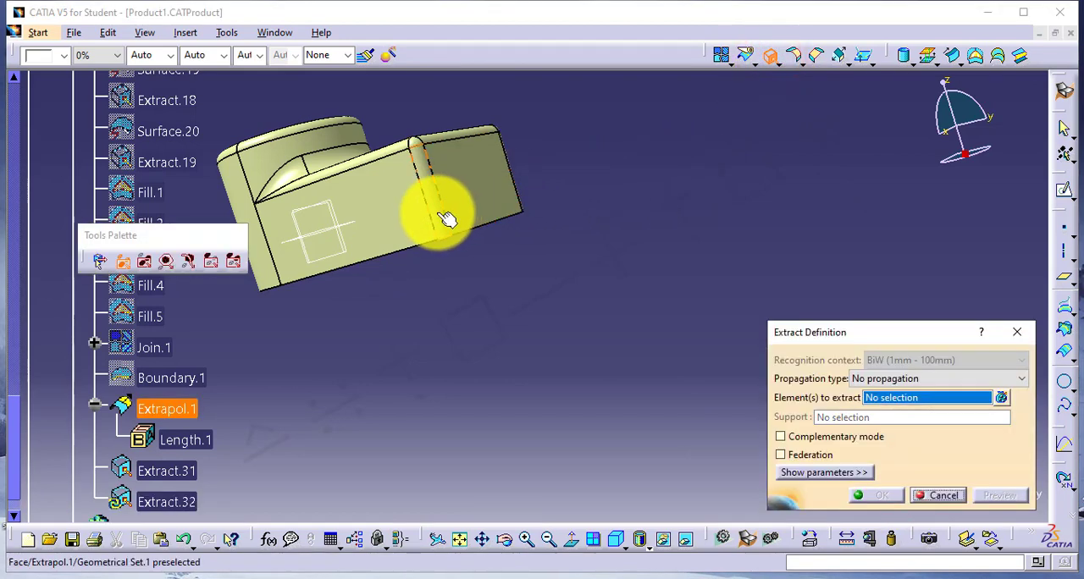
click(436, 213)
click(885, 496)
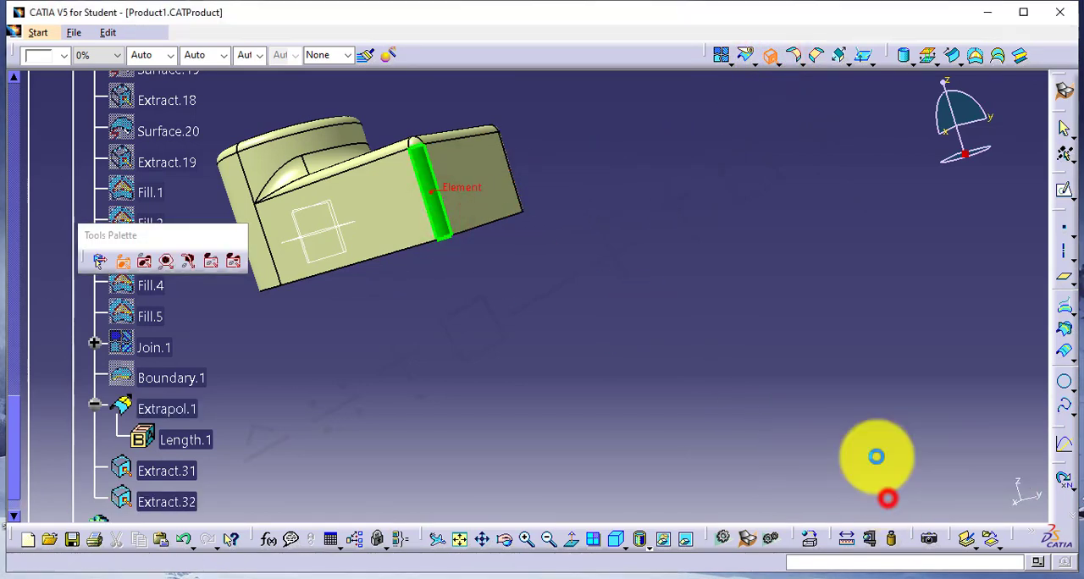
click(770, 59)
click(477, 184)
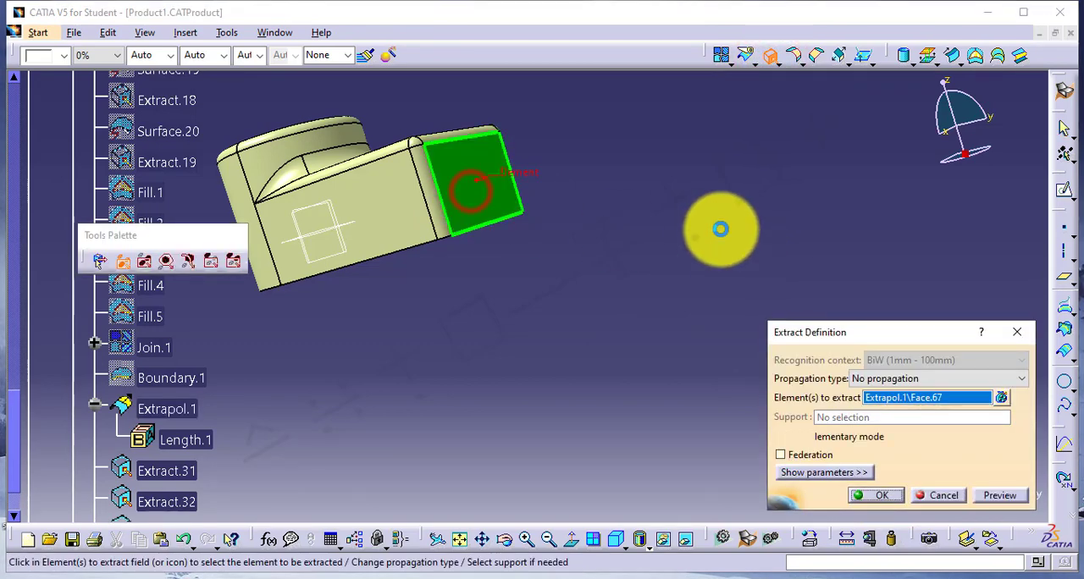
click(876, 498)
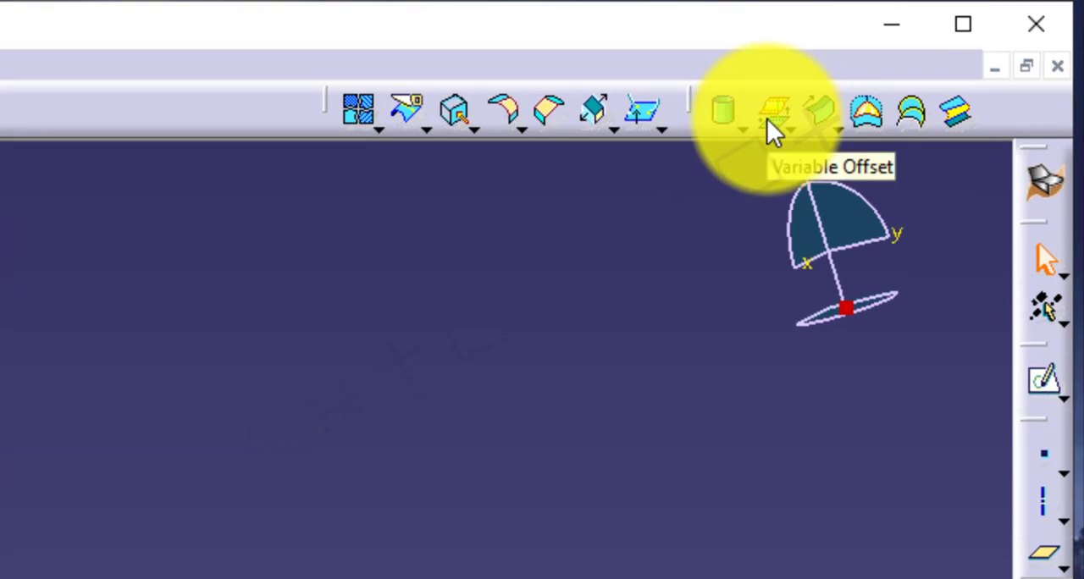
Start a Variable Offset with Extrapol.1 as base surface and add Extract.31, Extract.32 and Extract.33 as sub-parts to offset.
click(767, 119)
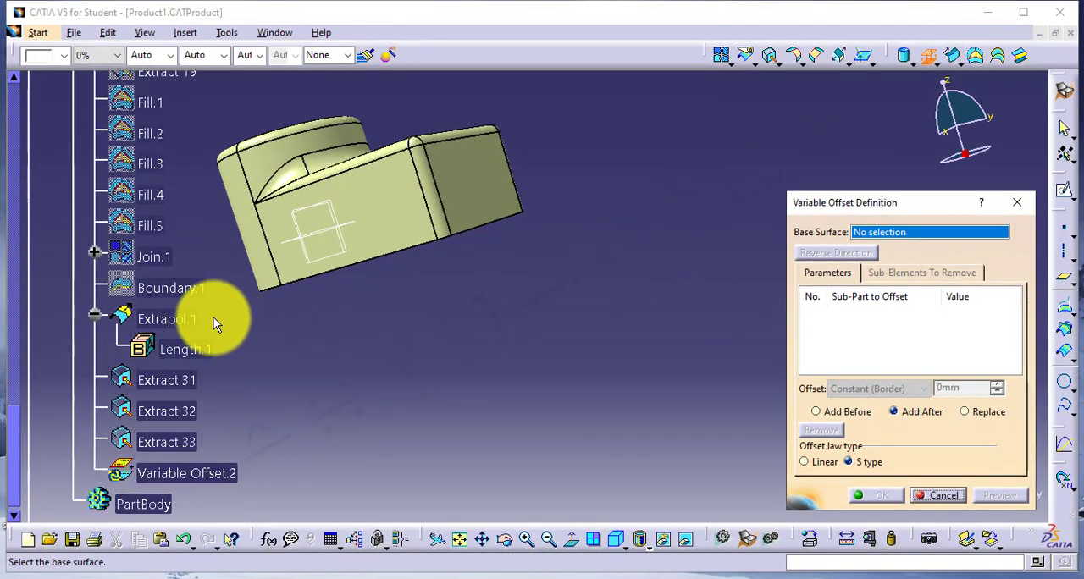
click(188, 321)
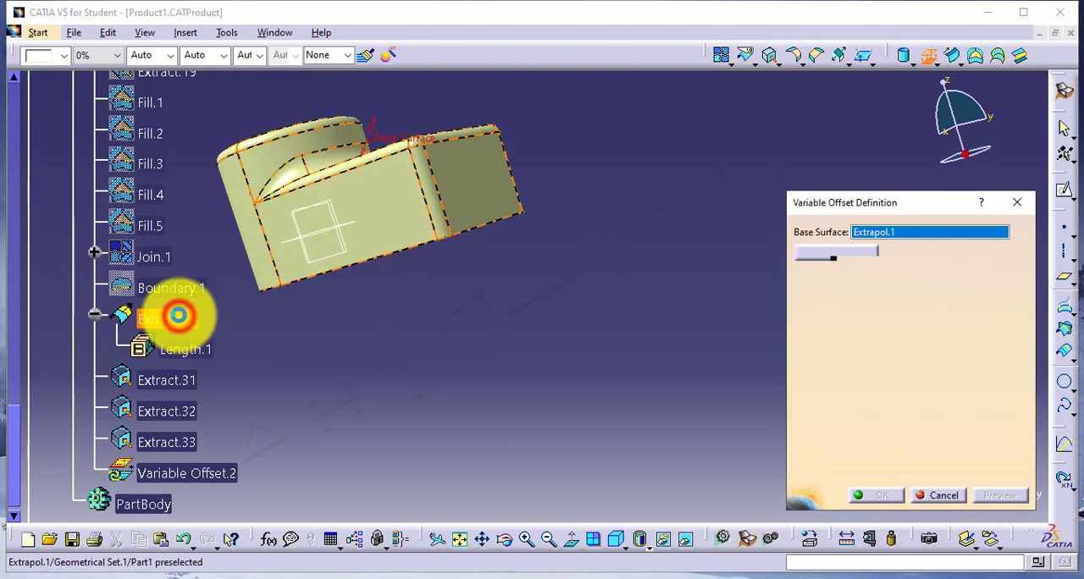
click(168, 386)
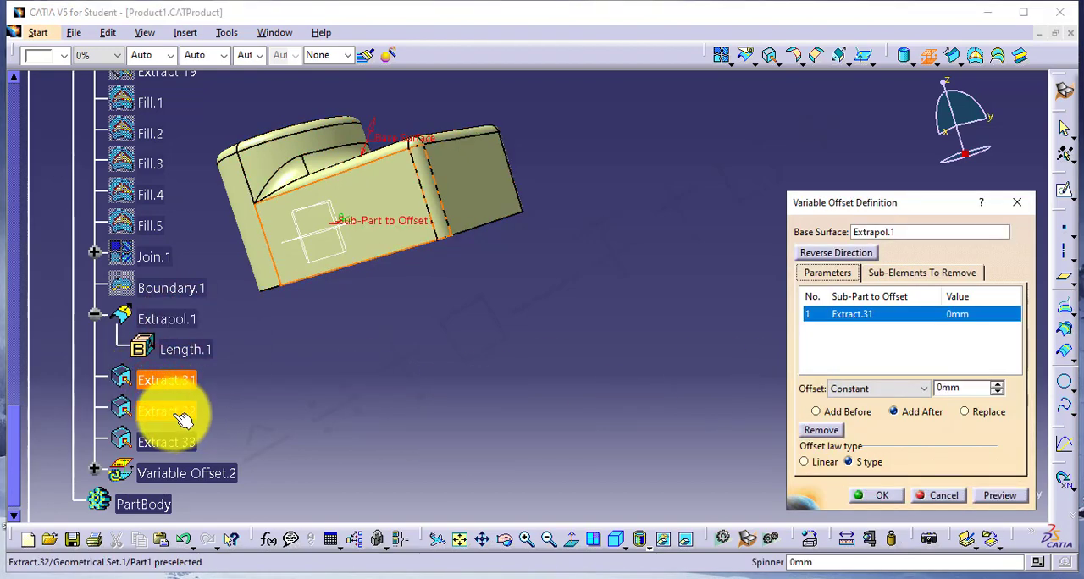
click(182, 415)
click(190, 445)
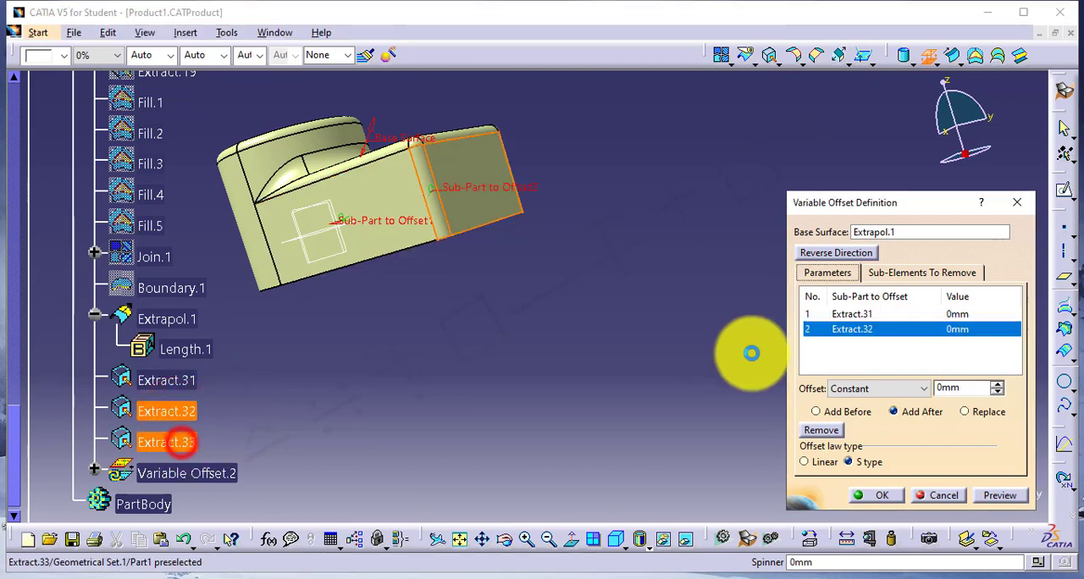
Give Extract.31 a constant 1 mm offset and Extract.33 a constant 2 mm offset, and create the variable offset surface.
click(857, 314)
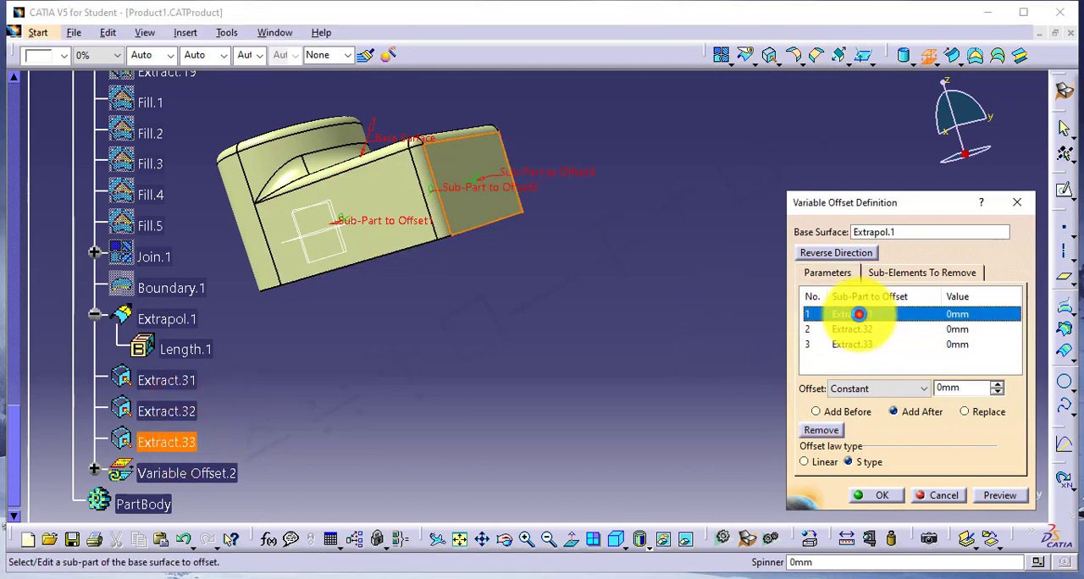
click(961, 388)
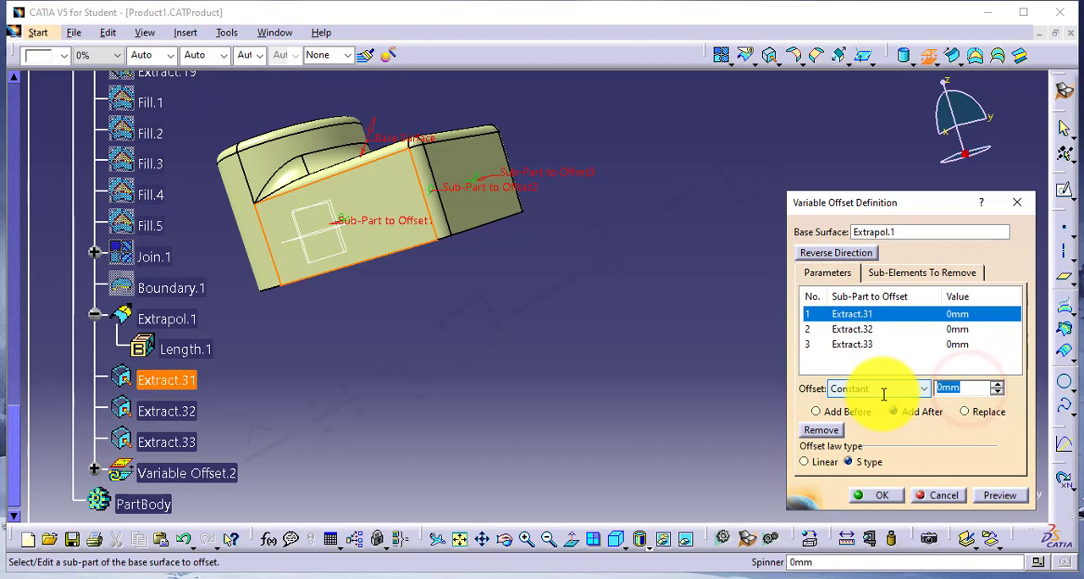
text(1)
click(958, 344)
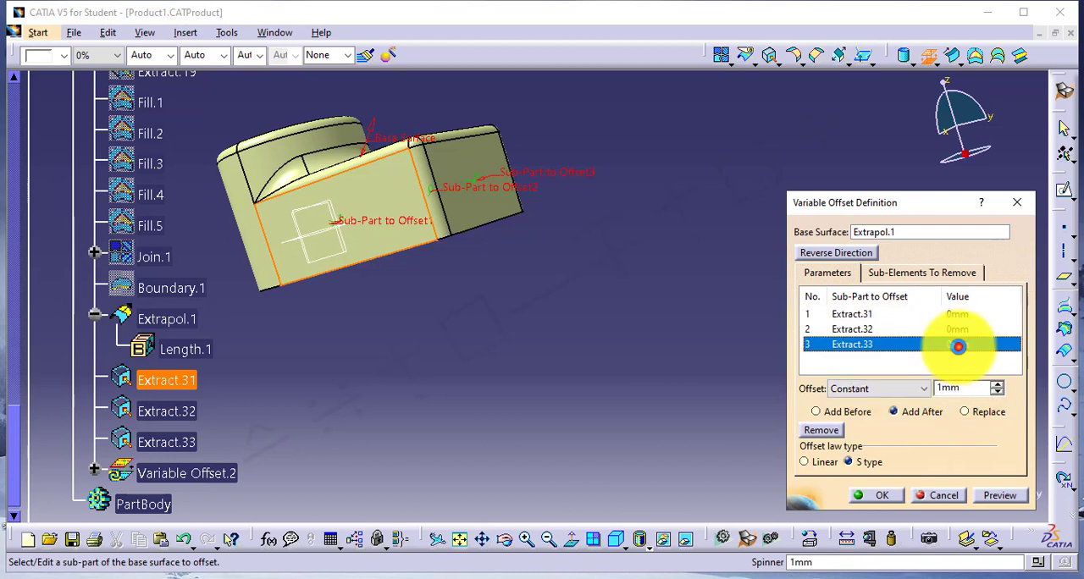
click(974, 390)
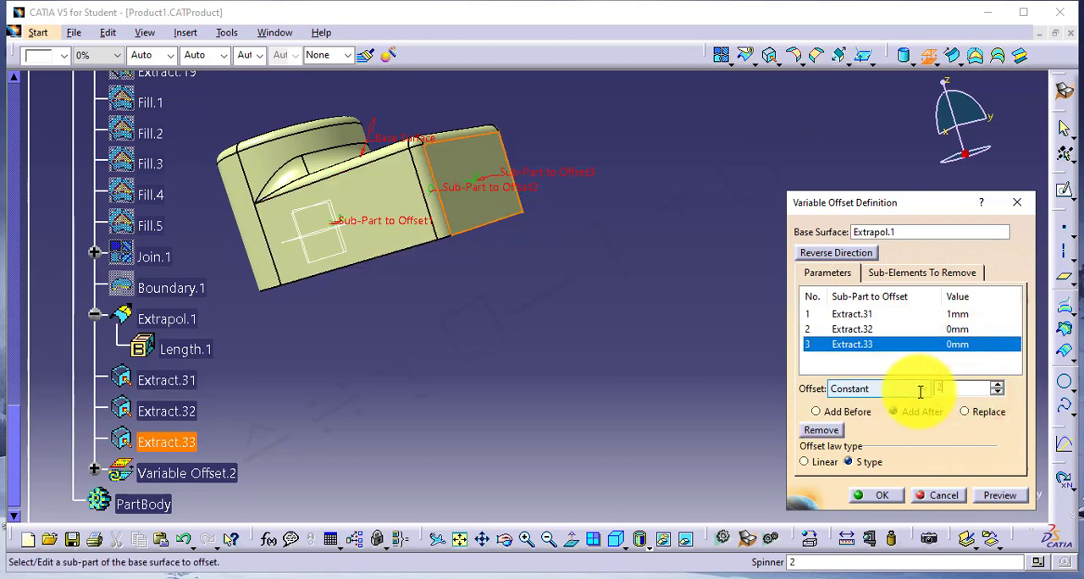
click(954, 331)
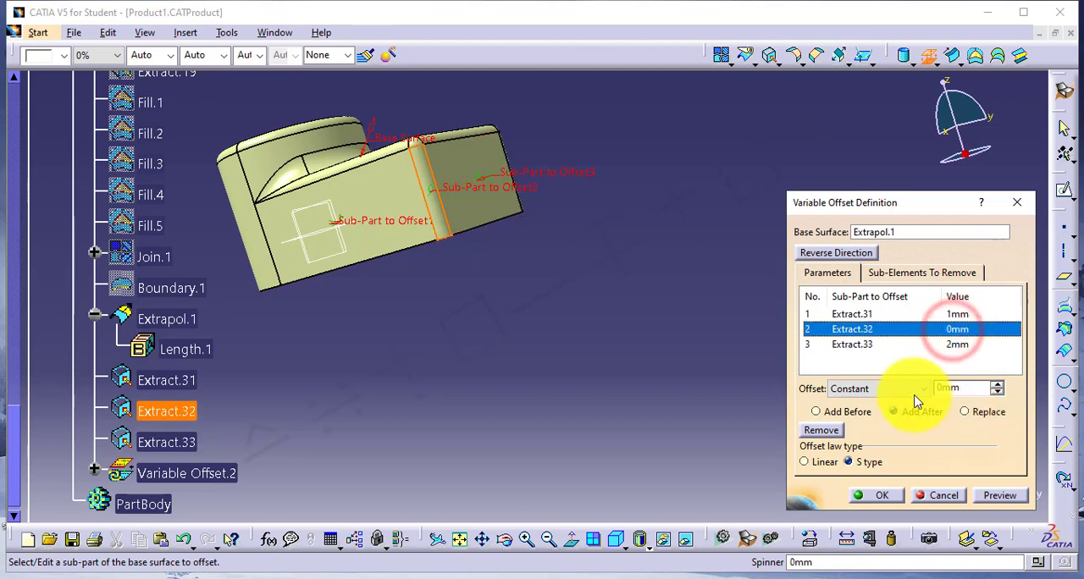
click(880, 495)
Edit Variable Offset.2 to give Extract.33 a constant offset of 5 mm, and dismiss the resulting warning.
middle_drag(426, 246, 378, 95)
middle_drag(404, 262, 475, 128)
middle_drag(492, 254, 496, 152)
middle_drag(426, 192, 454, 277)
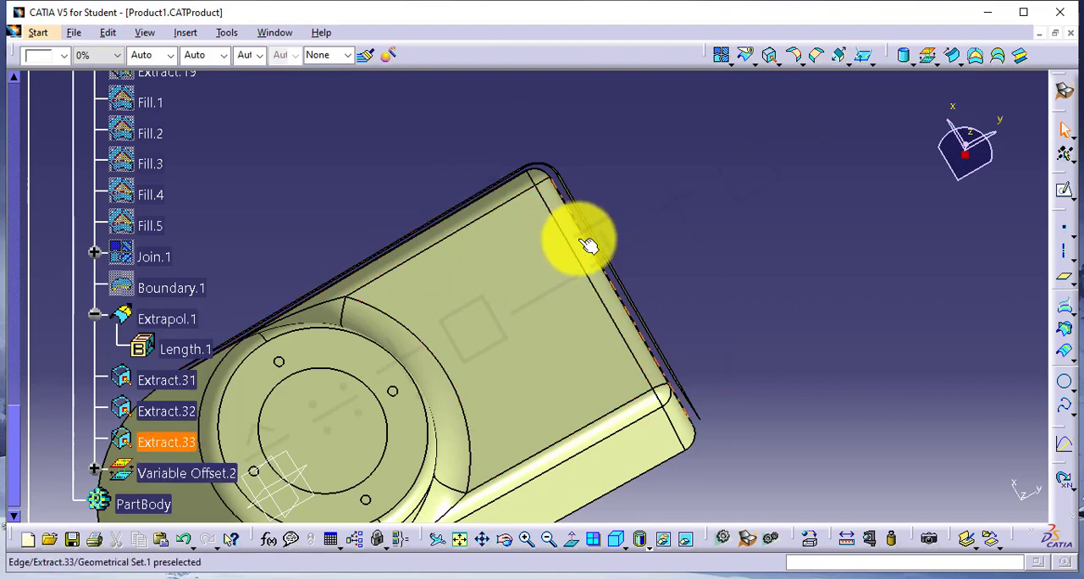
middle_drag(566, 243, 489, 246)
double_click(162, 383)
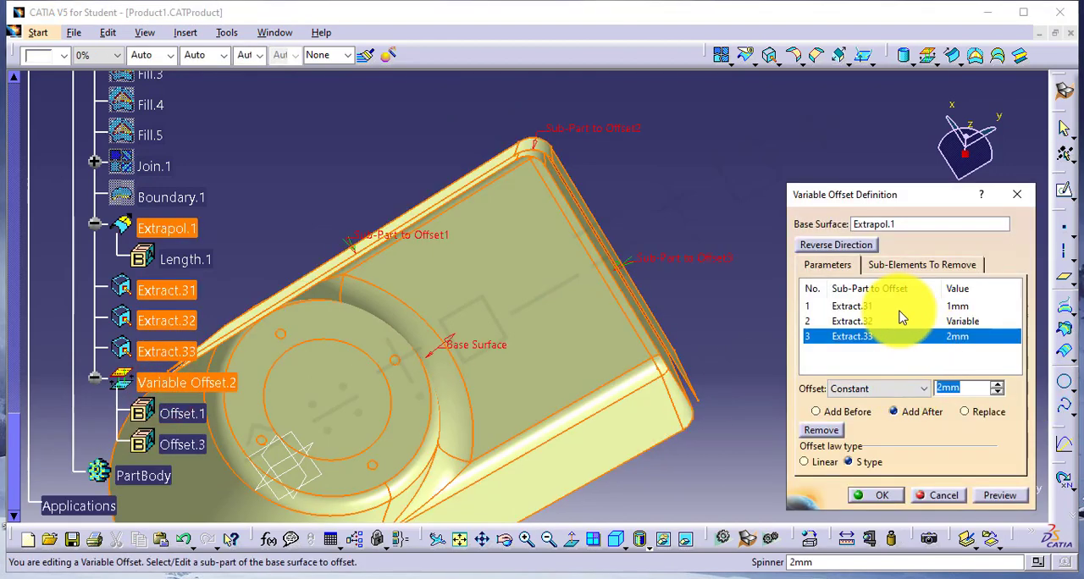
click(966, 389)
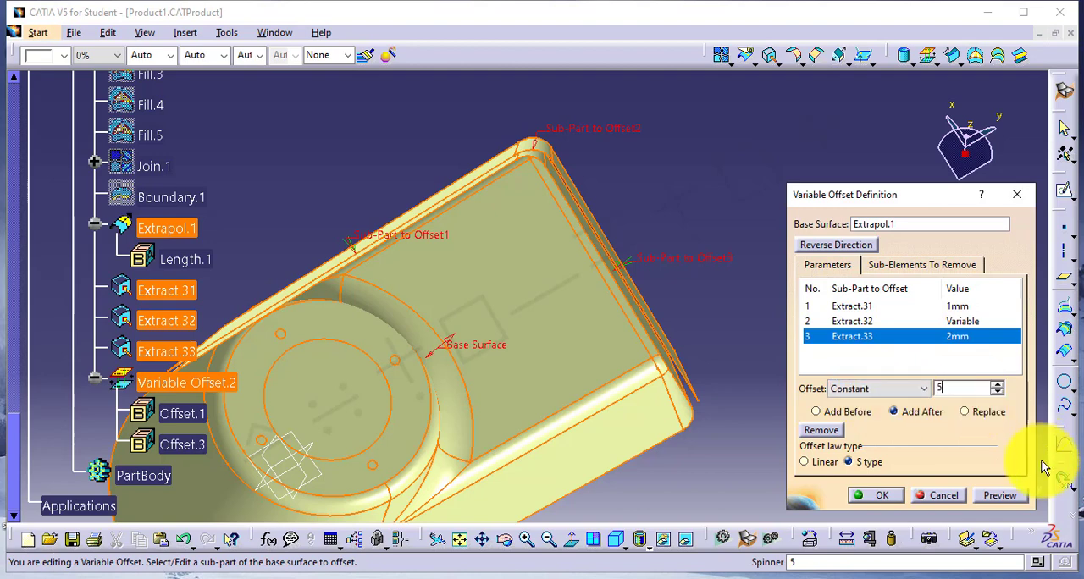
click(896, 496)
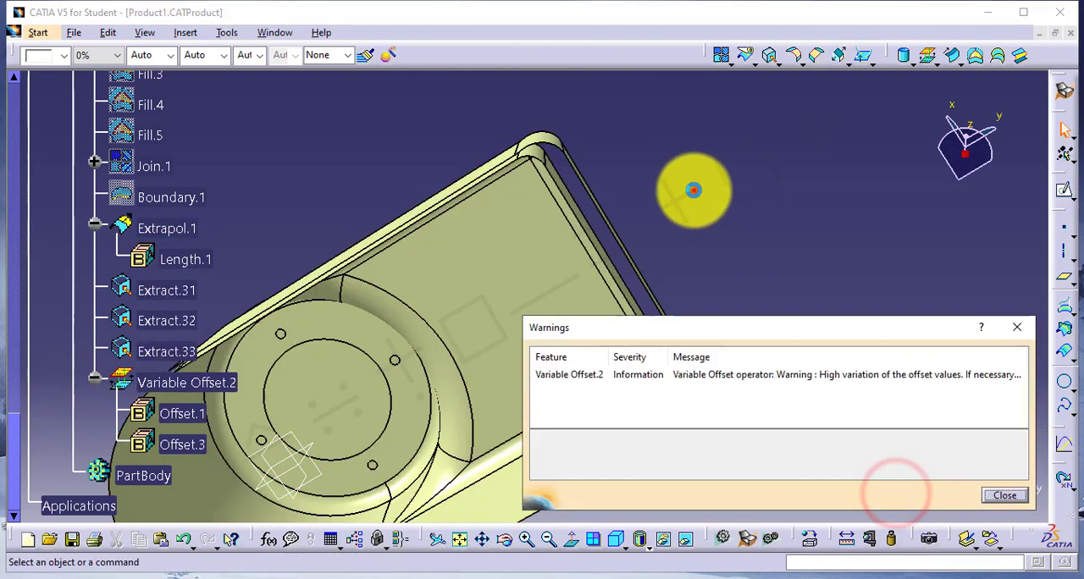
click(695, 188)
click(1017, 330)
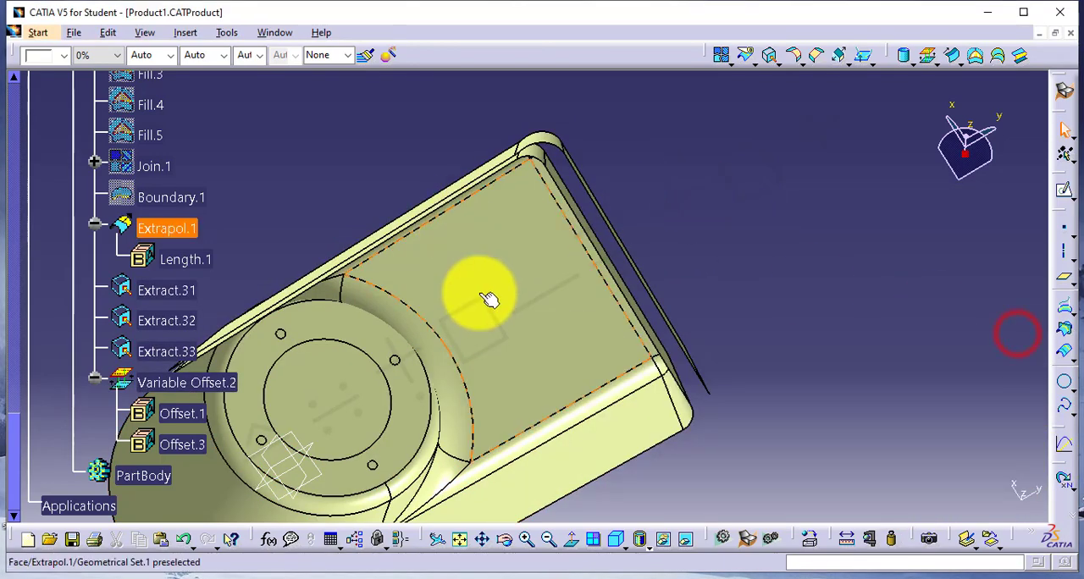
Delete Extract.31, Extract.32, Extract.33 and Variable Offset.2 from the geometrical set.
middle_drag(474, 263, 444, 291)
scroll(379, 204, down, 1)
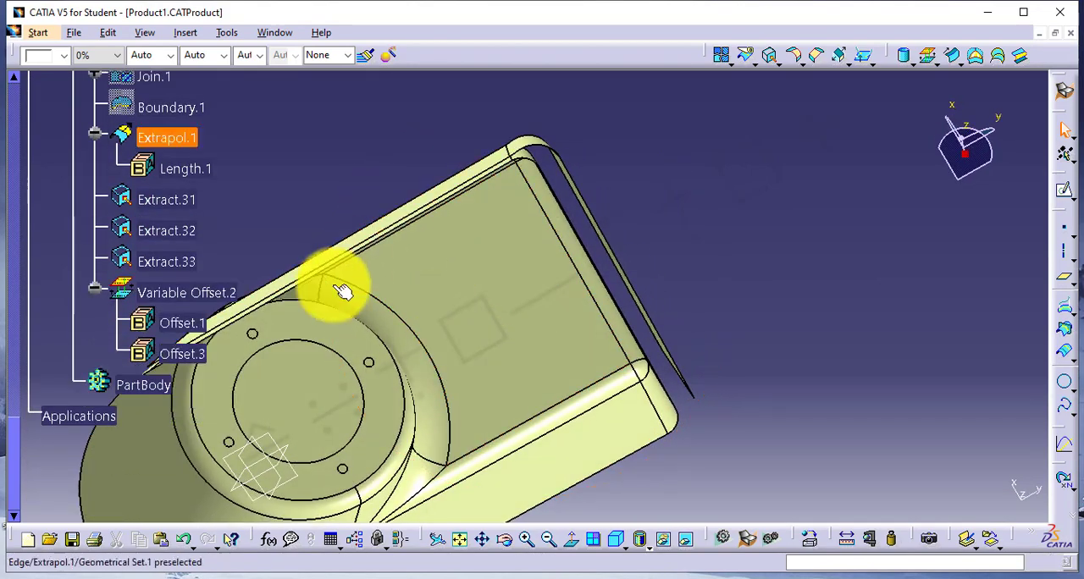
middle_drag(340, 287, 512, 309)
click(562, 264)
click(180, 304)
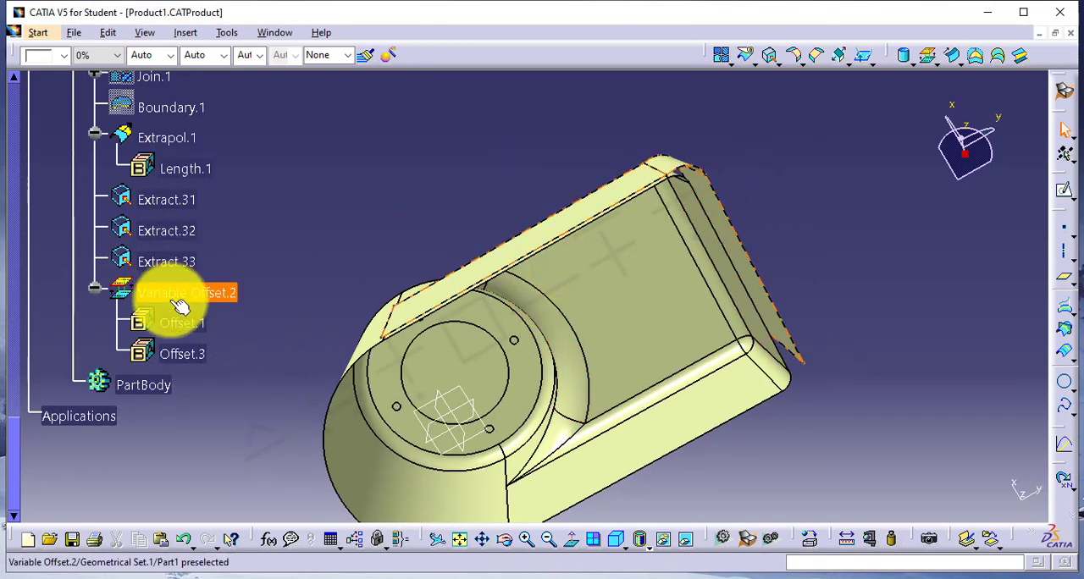
click(164, 199)
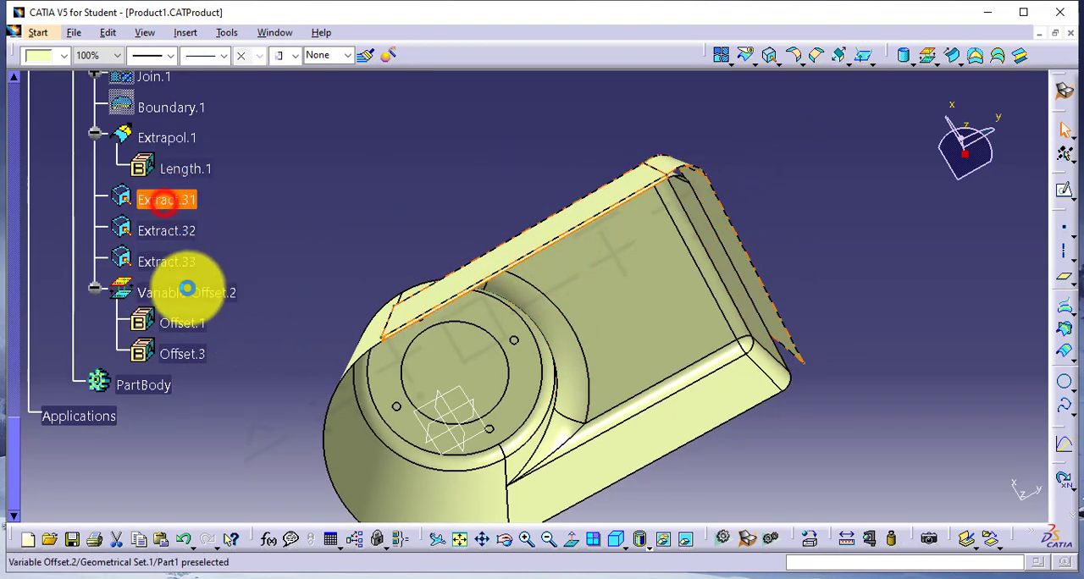
right_click(177, 293)
click(211, 471)
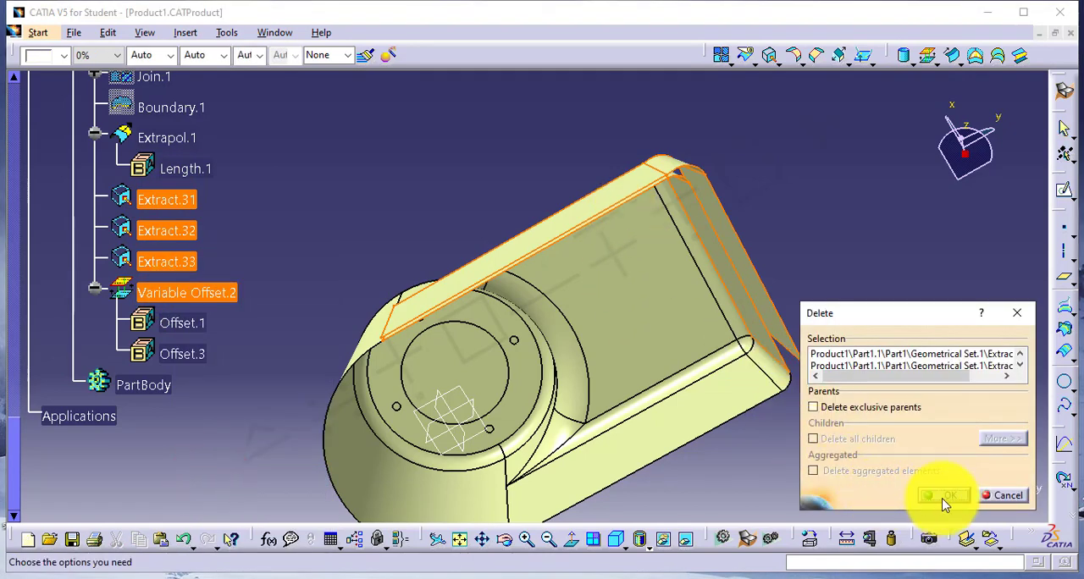
click(944, 498)
Switch to the GSD4.txt notes in Notepad, highlight the Mid Surface heading and description, and return to CATIA.
mouse_move(707, 577)
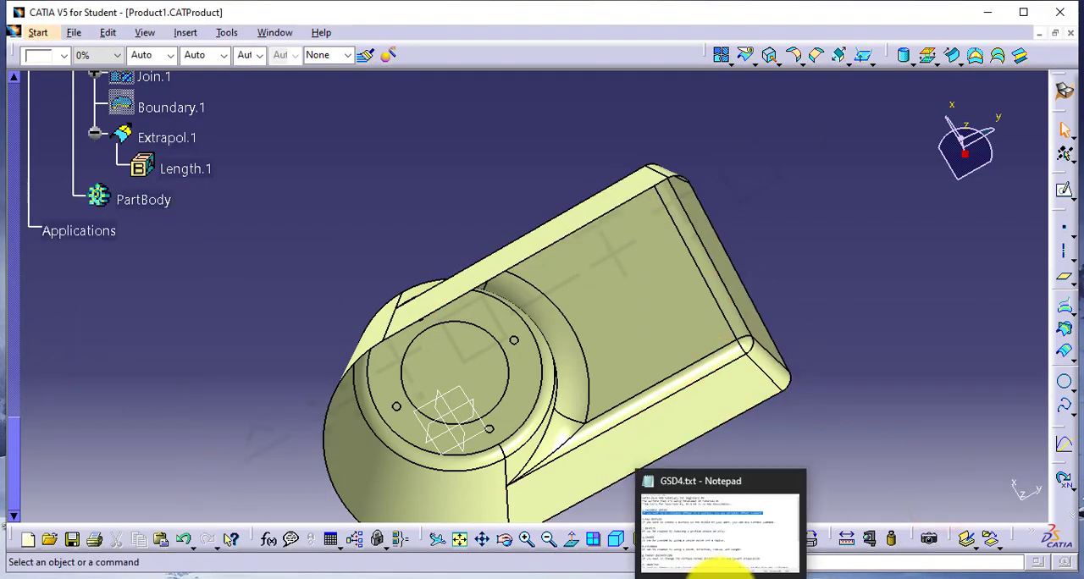
click(719, 529)
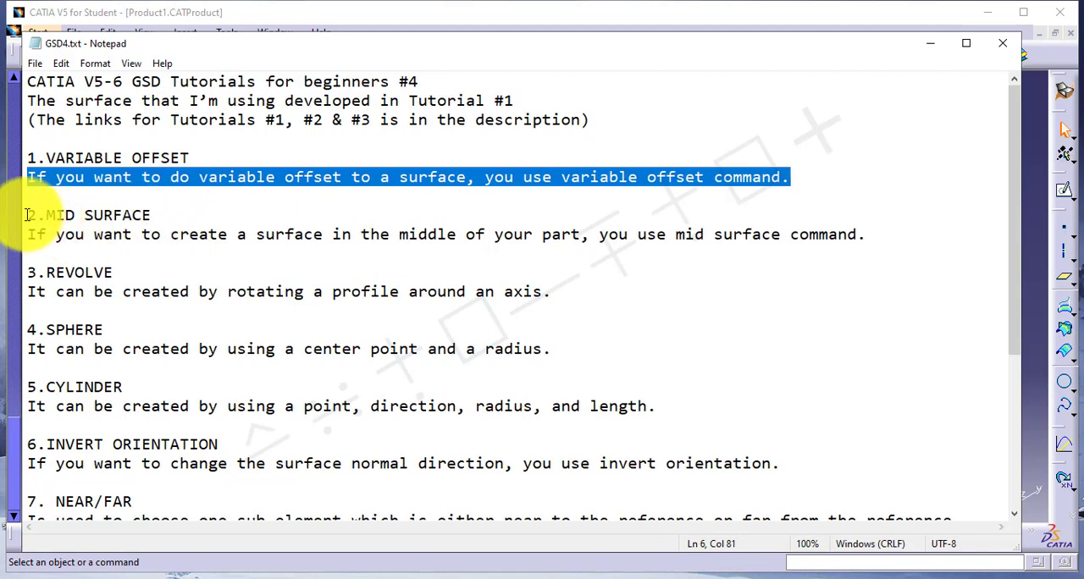
drag(28, 215, 121, 214)
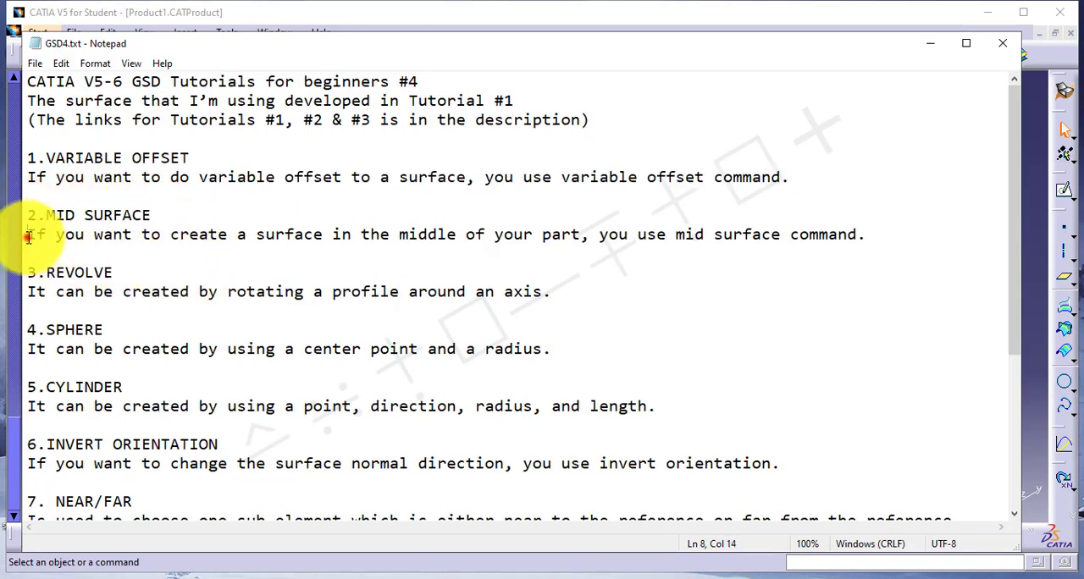
drag(61, 237, 639, 256)
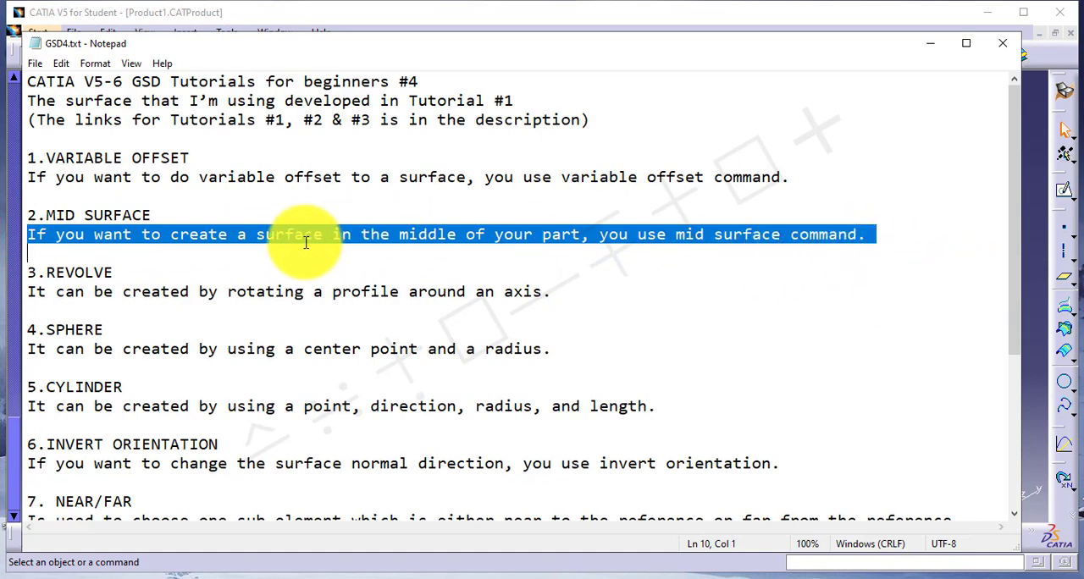
click(1038, 312)
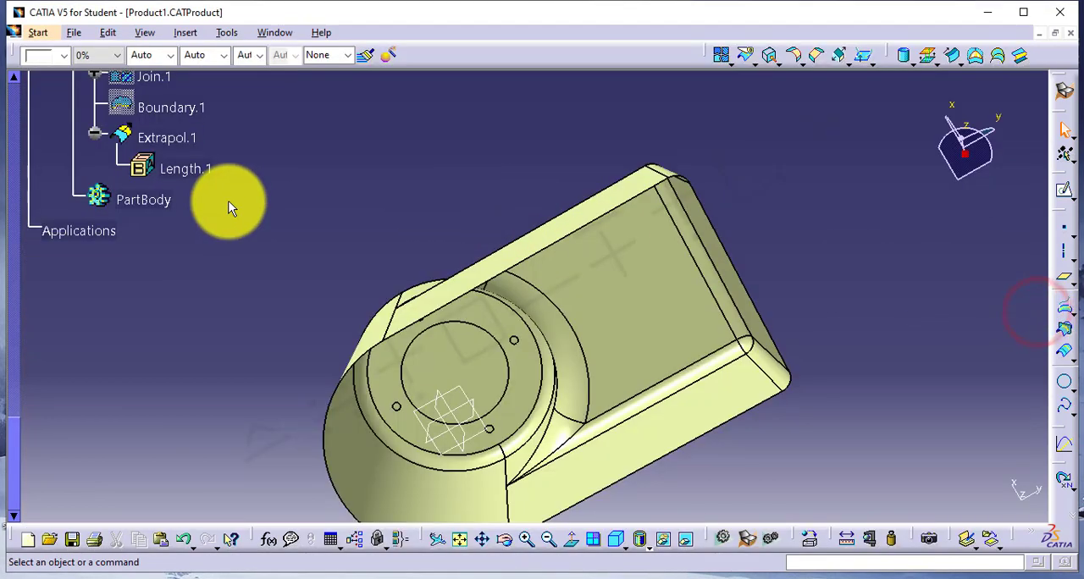
Switch from Generative Shape Design to the Part Design workbench.
scroll(228, 208, up, 1)
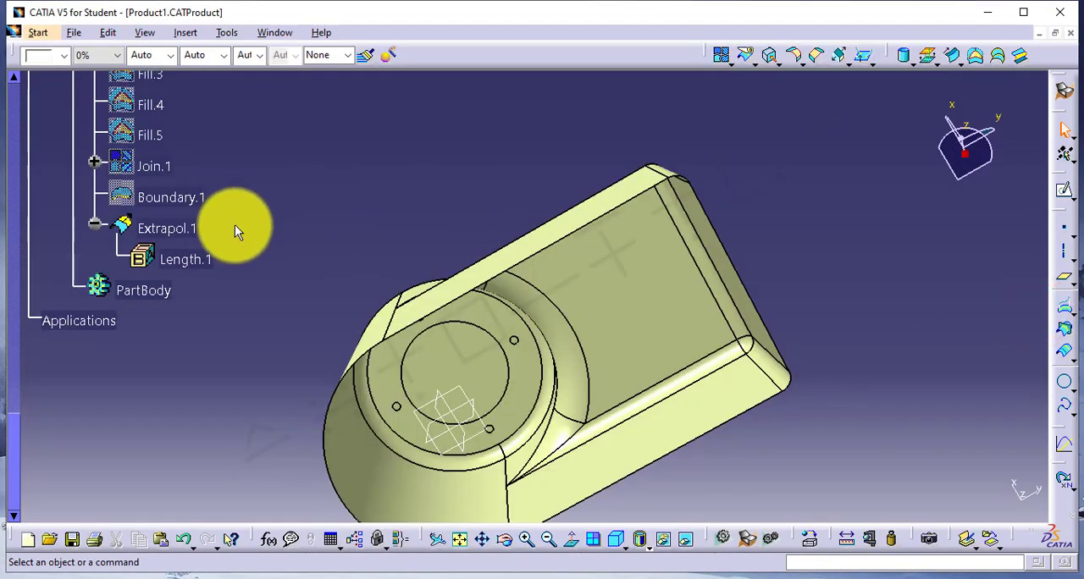
middle_drag(426, 269, 565, 359)
middle_drag(451, 333, 487, 378)
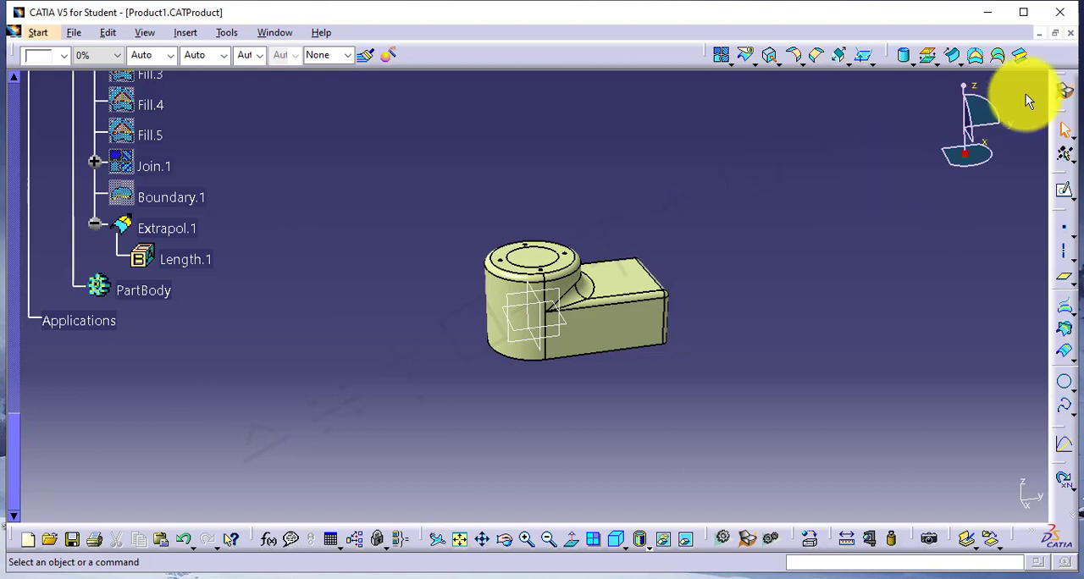
click(1065, 93)
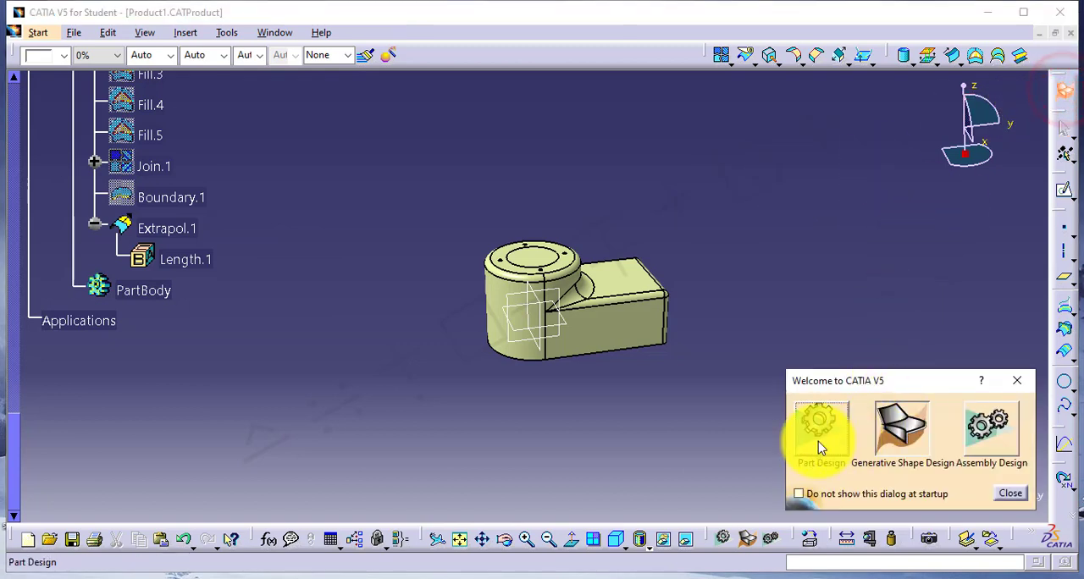
click(818, 430)
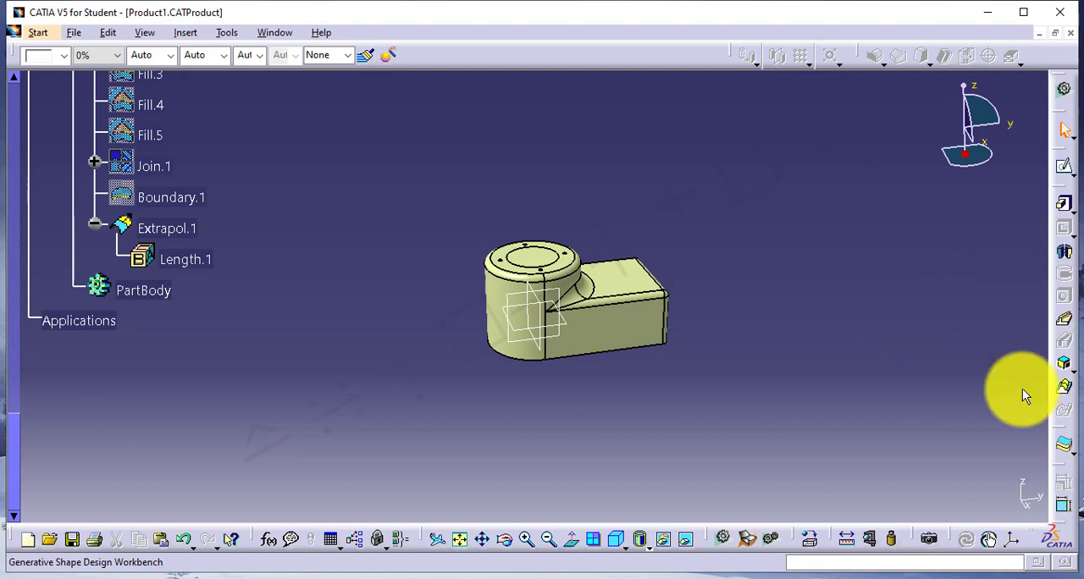
Thicken the housing surface Extrapol.1 with a Thick Surface feature using a first offset of 5 mm and the default direction.
click(1064, 444)
click(658, 330)
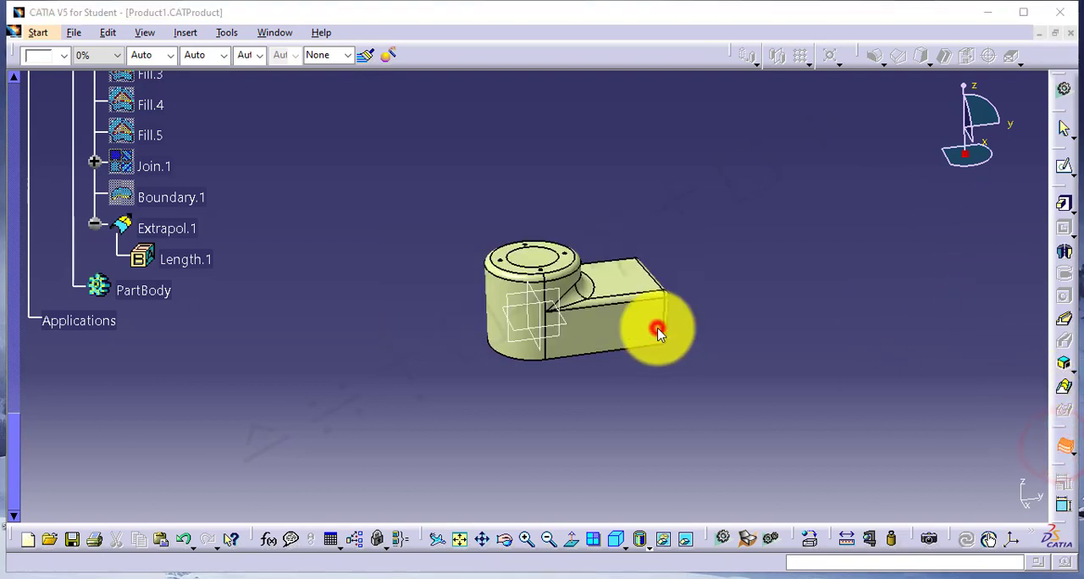
click(636, 329)
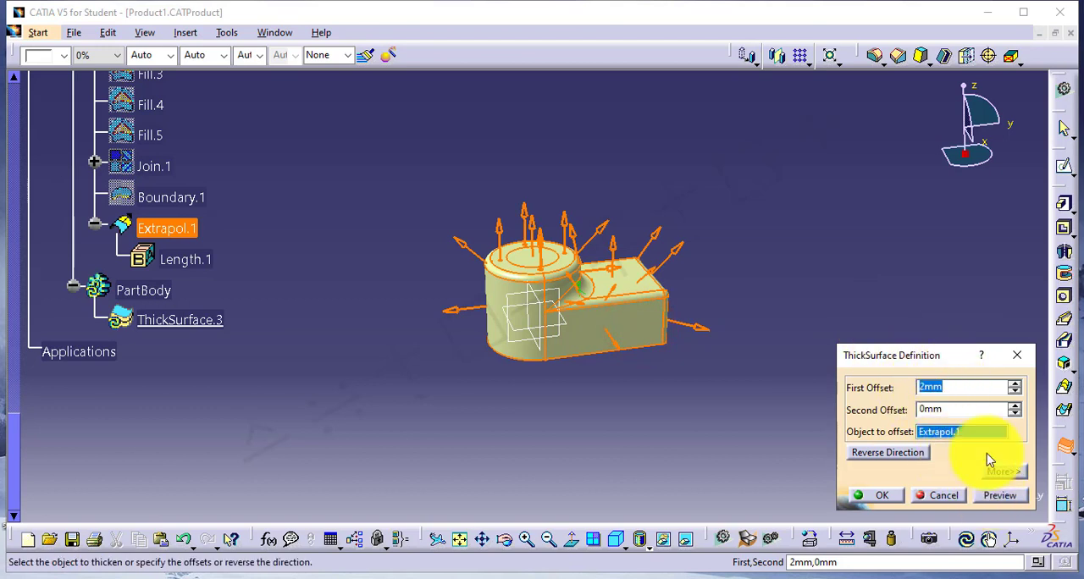
click(954, 389)
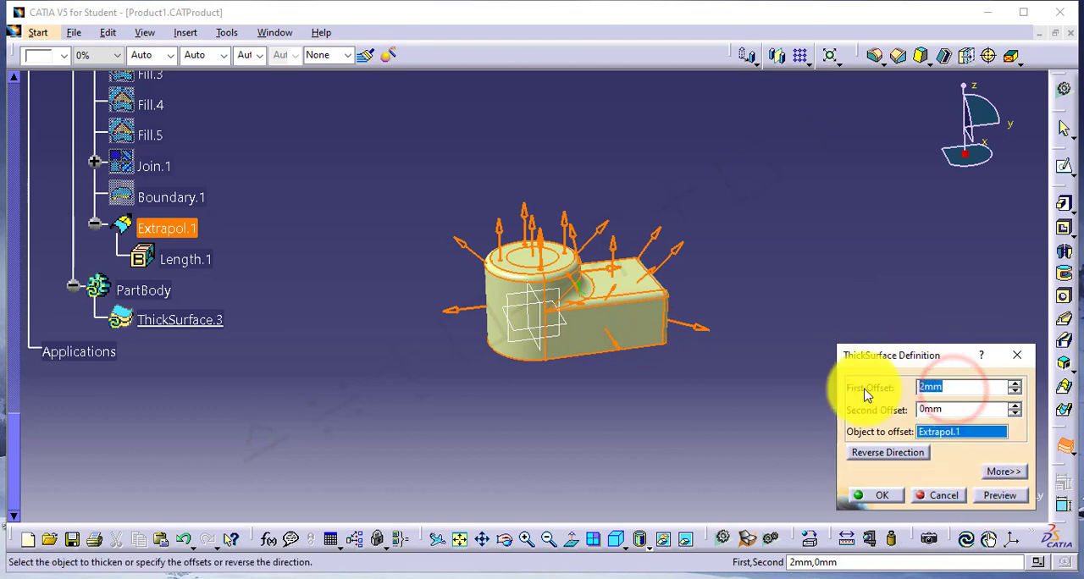
click(993, 493)
click(886, 496)
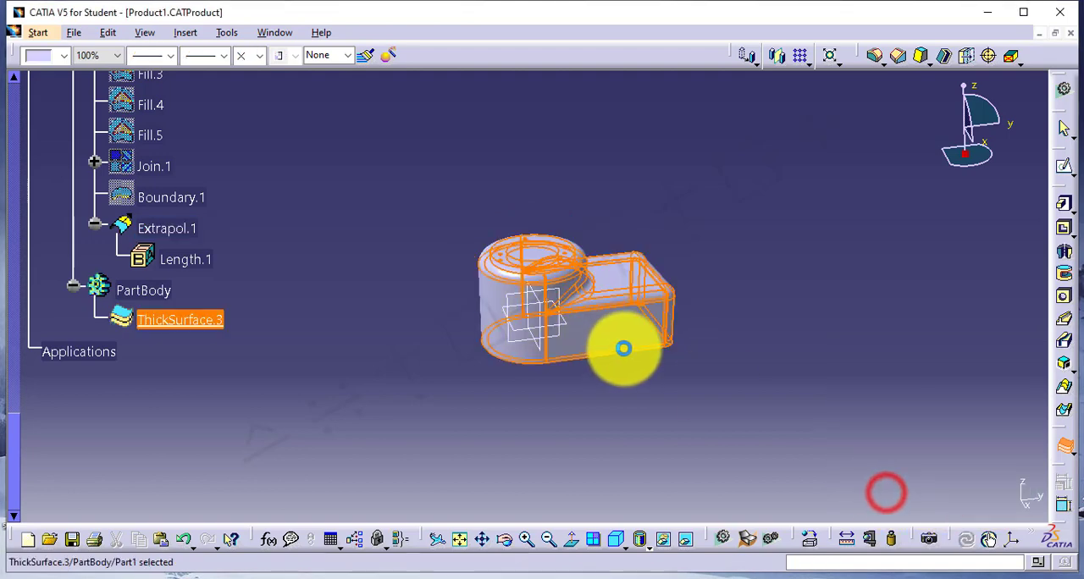
middle_drag(568, 411, 509, 230)
click(452, 183)
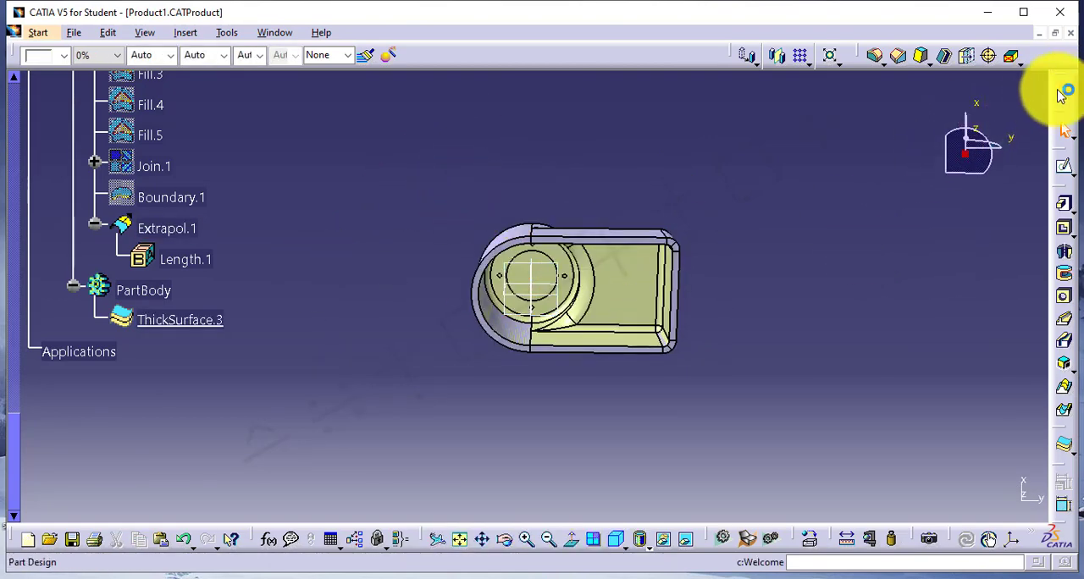
Return to the Generative Shape Design workbench and start a Mid Surface with PartBody as its support.
click(1063, 90)
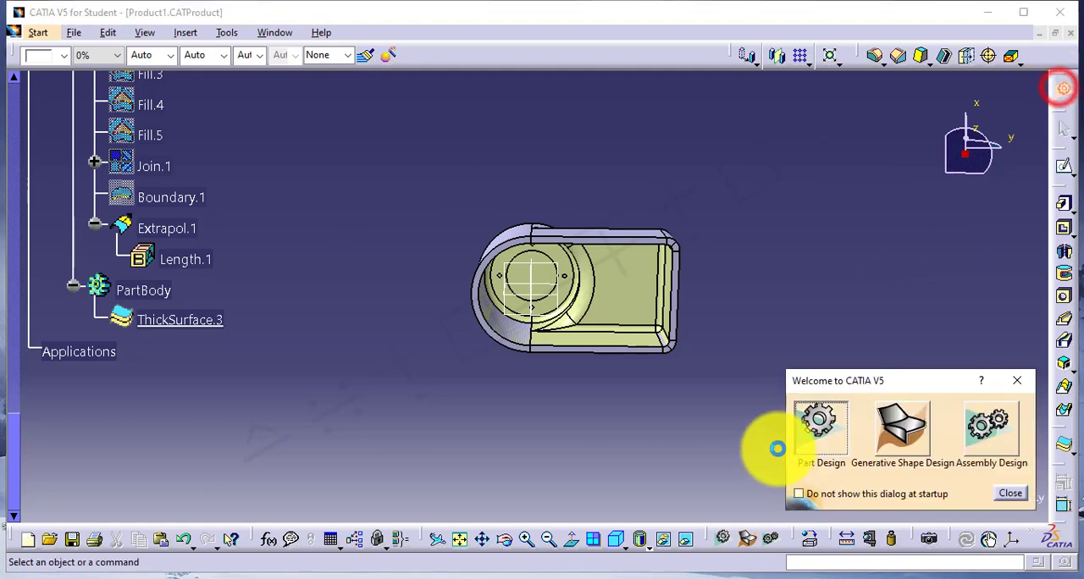
click(894, 432)
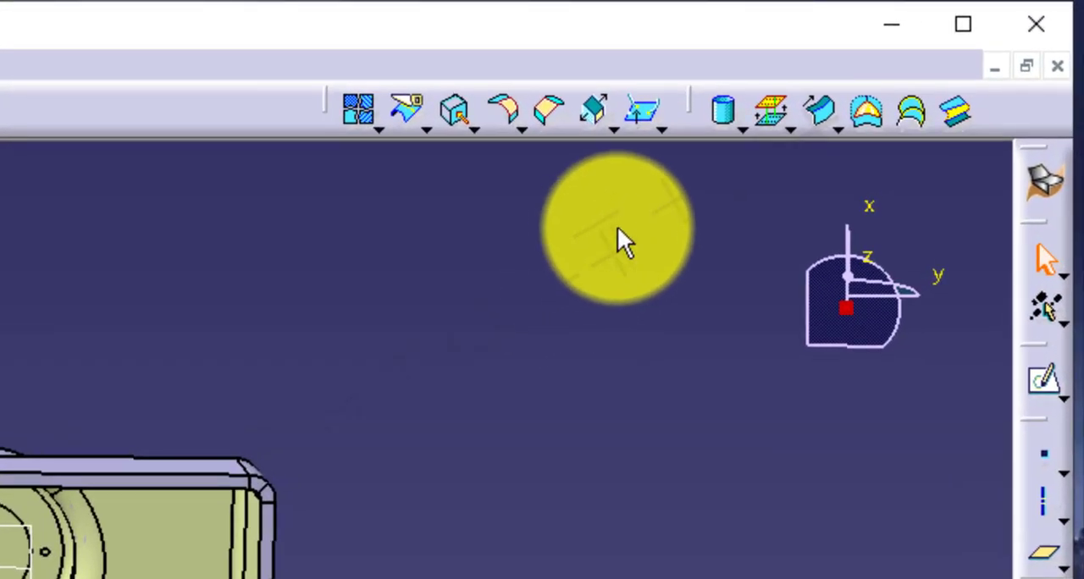
click(793, 131)
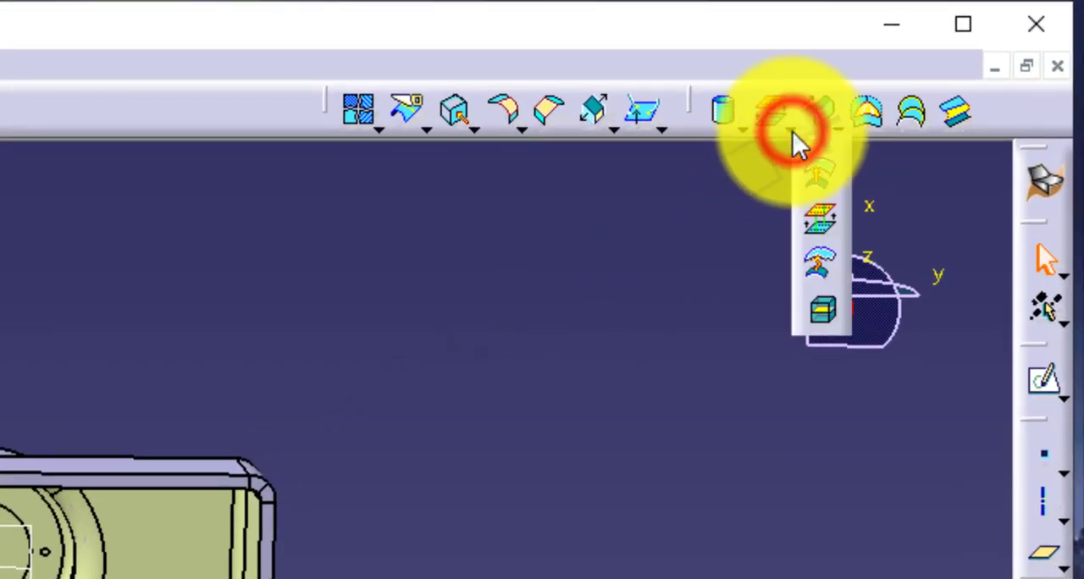
click(818, 312)
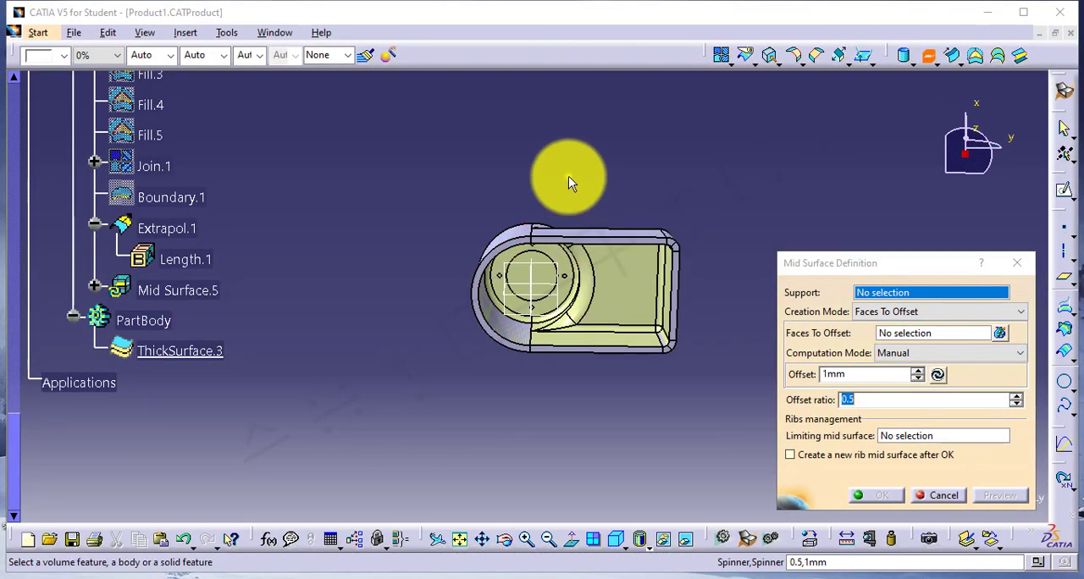
middle_drag(568, 176, 559, 293)
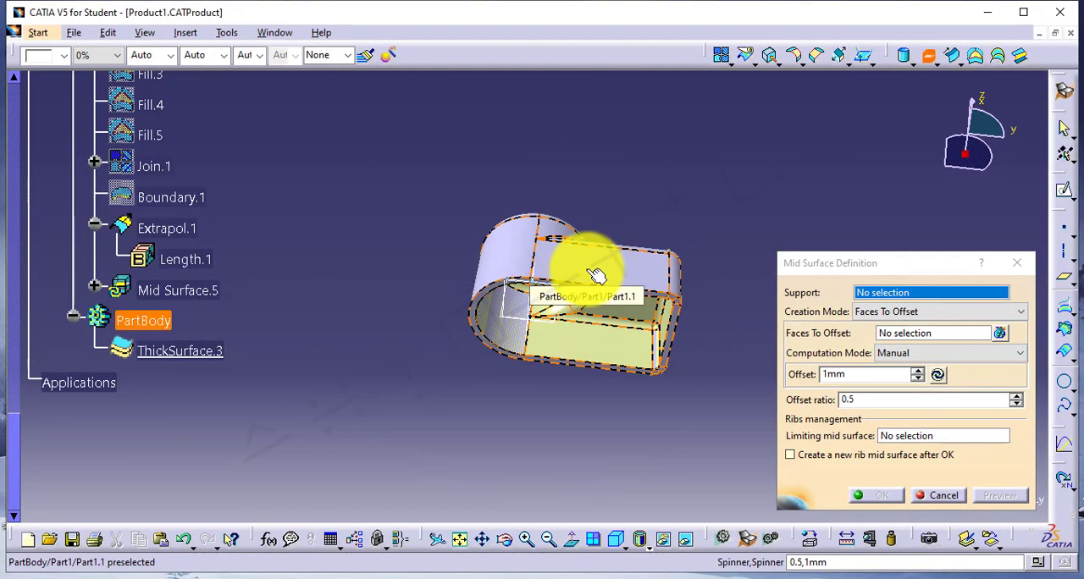
click(583, 261)
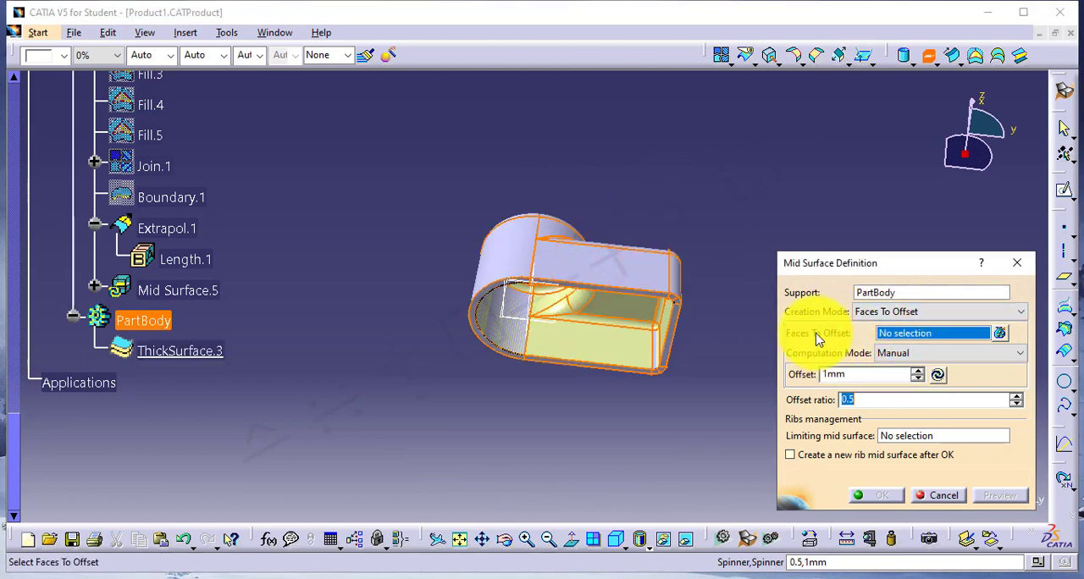
Create the mid surface in Face Pairs mode from the outer face of the housing's long straight side wall.
click(893, 319)
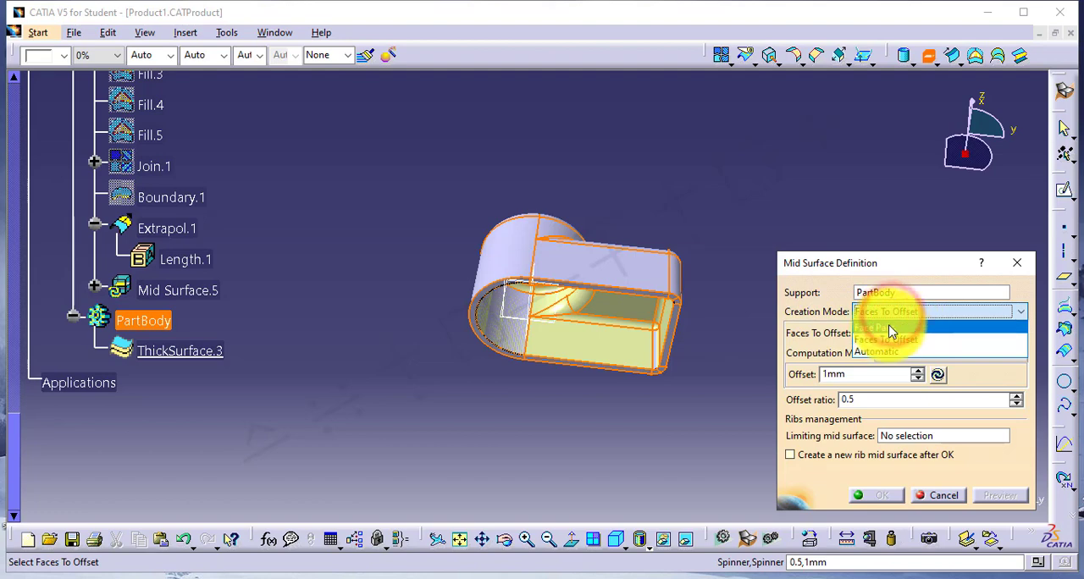
click(891, 329)
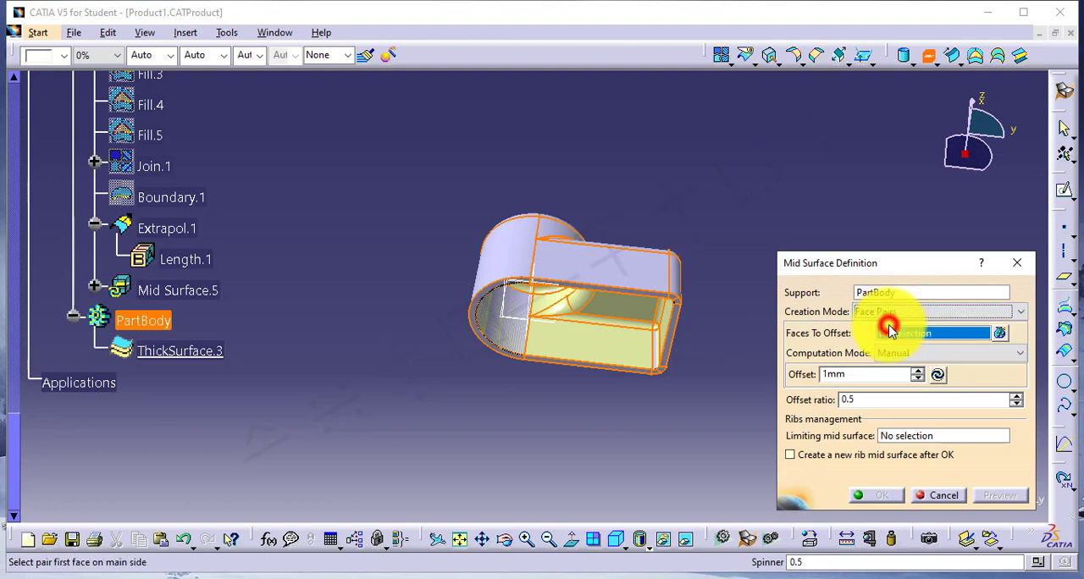
click(637, 271)
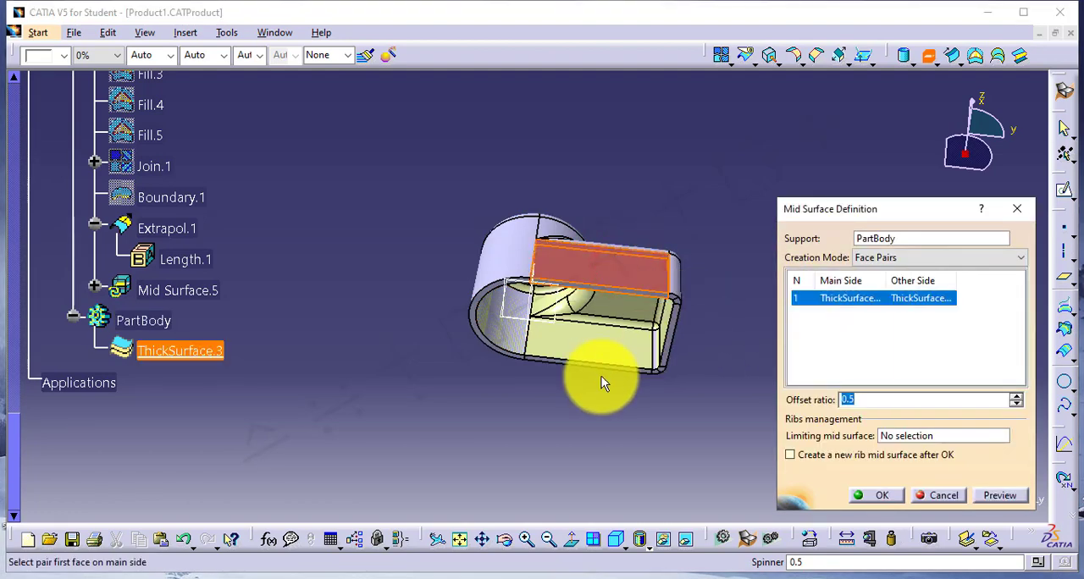
middle_drag(602, 380, 608, 387)
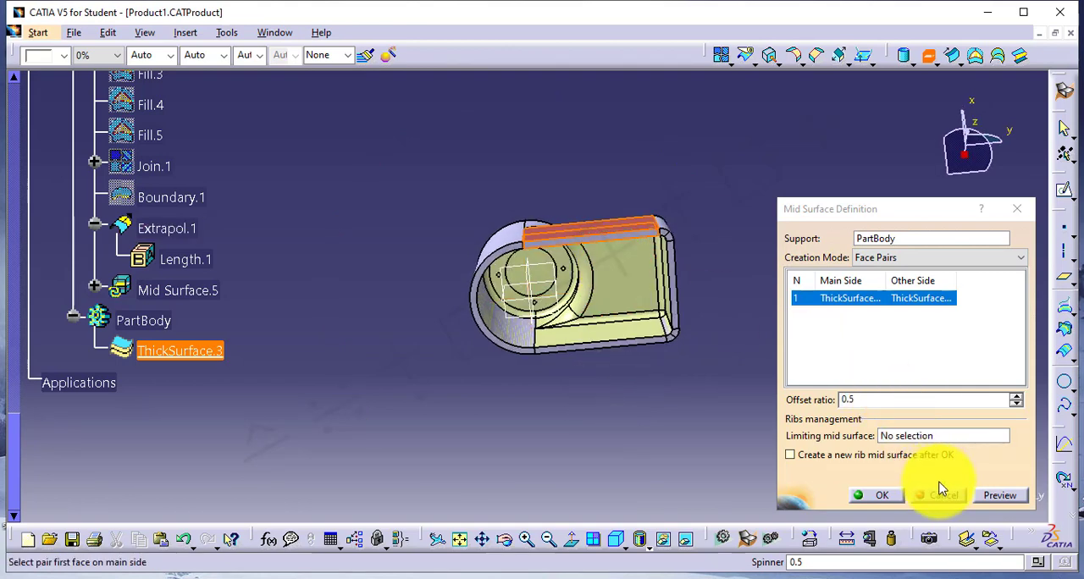
click(991, 498)
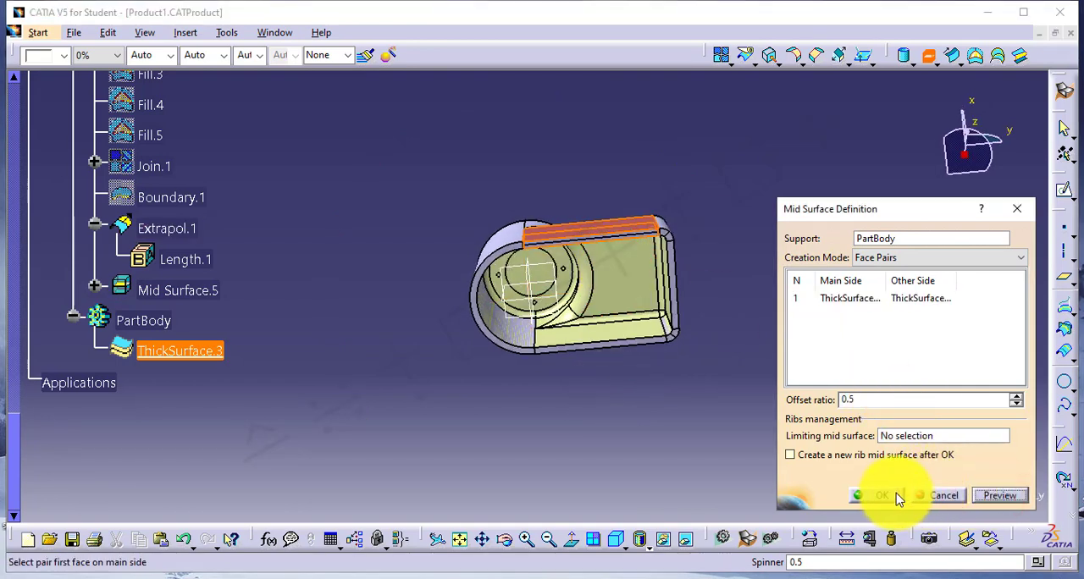
click(898, 498)
Inspect the mid surface within the wall, hiding ThickSurface.3 and showing it again.
middle_drag(624, 249, 641, 271)
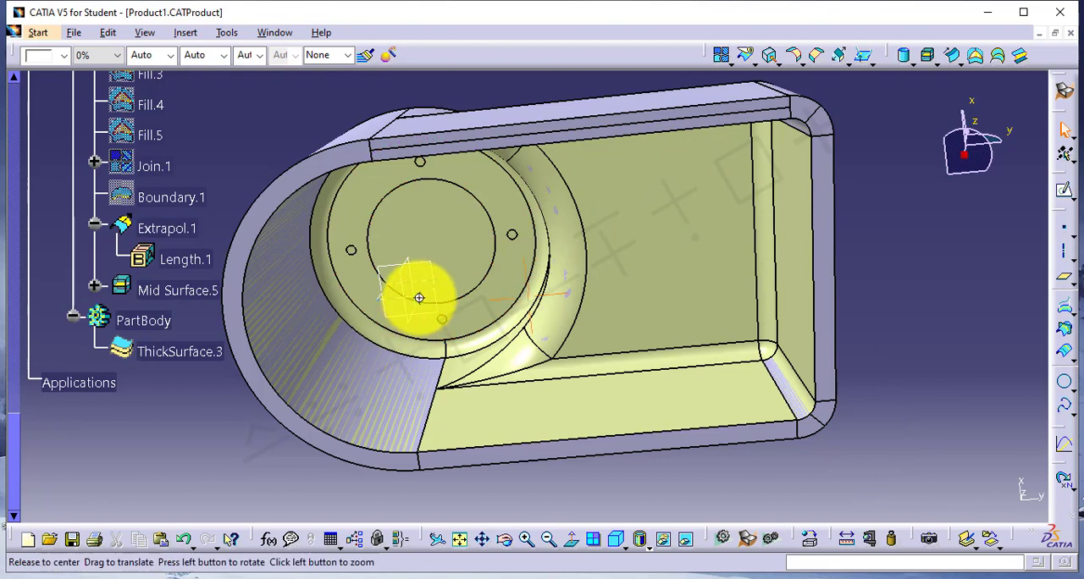
middle_drag(419, 298, 483, 242)
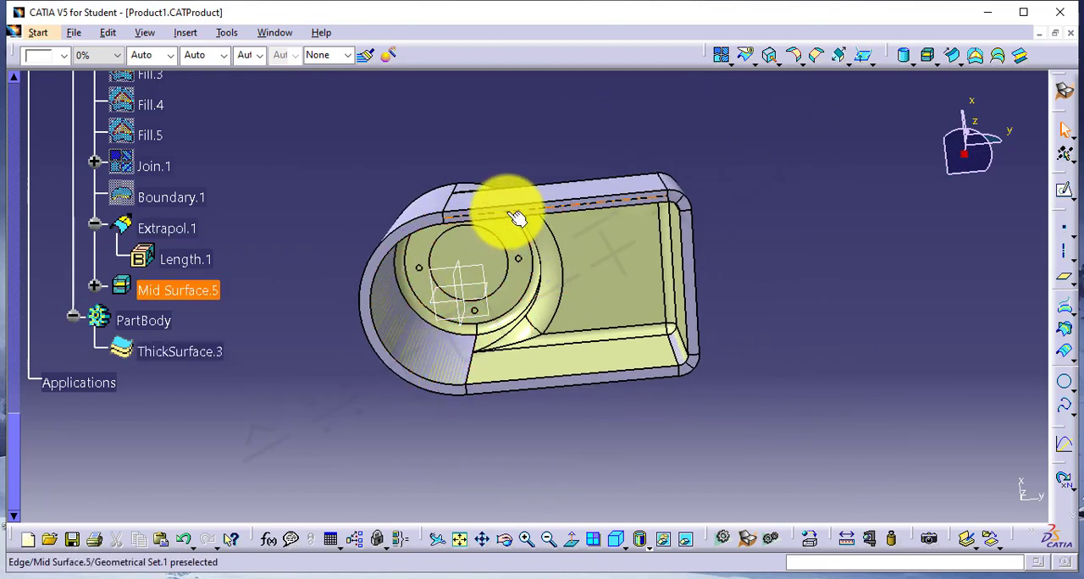
right_click(189, 356)
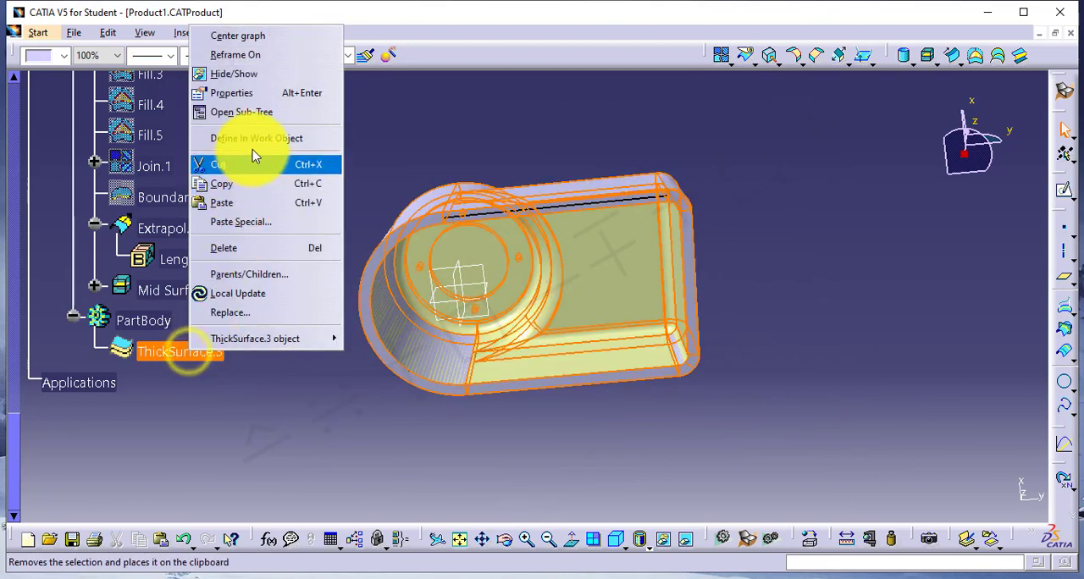
click(251, 77)
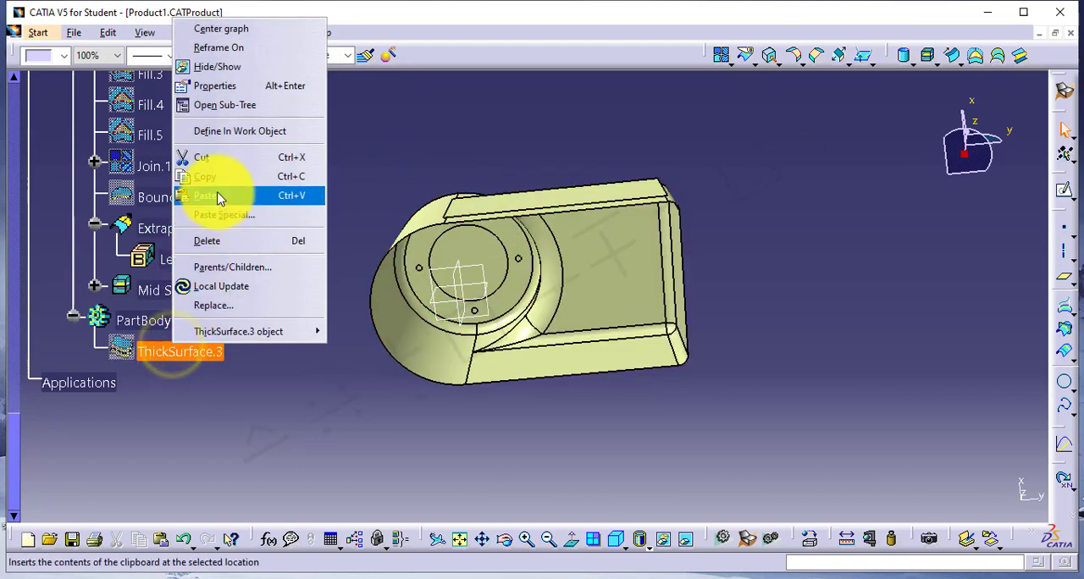
click(218, 67)
Delete Mid Surface.5 from the geometrical set.
right_click(177, 290)
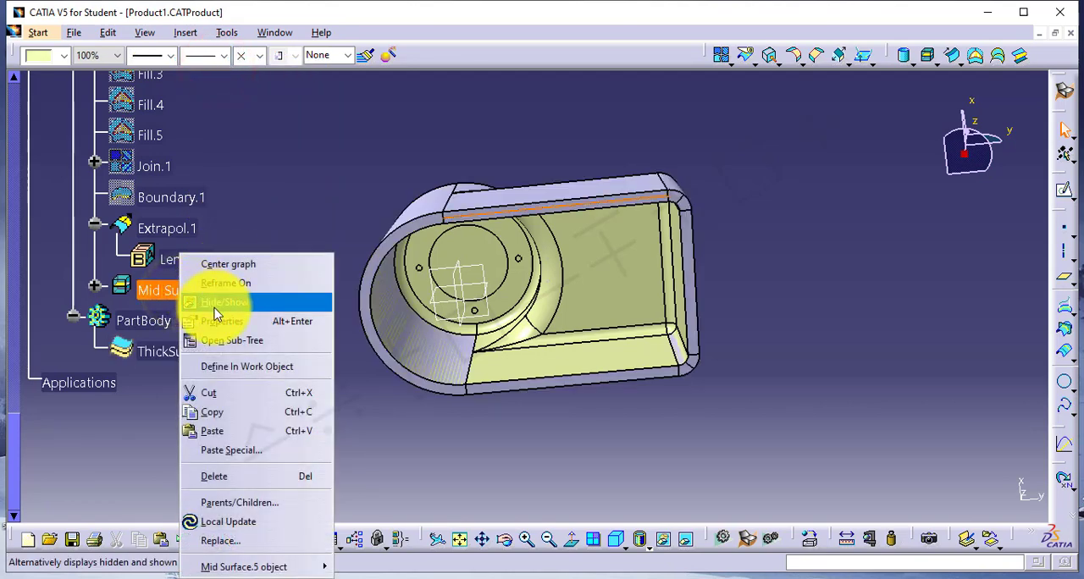
click(232, 476)
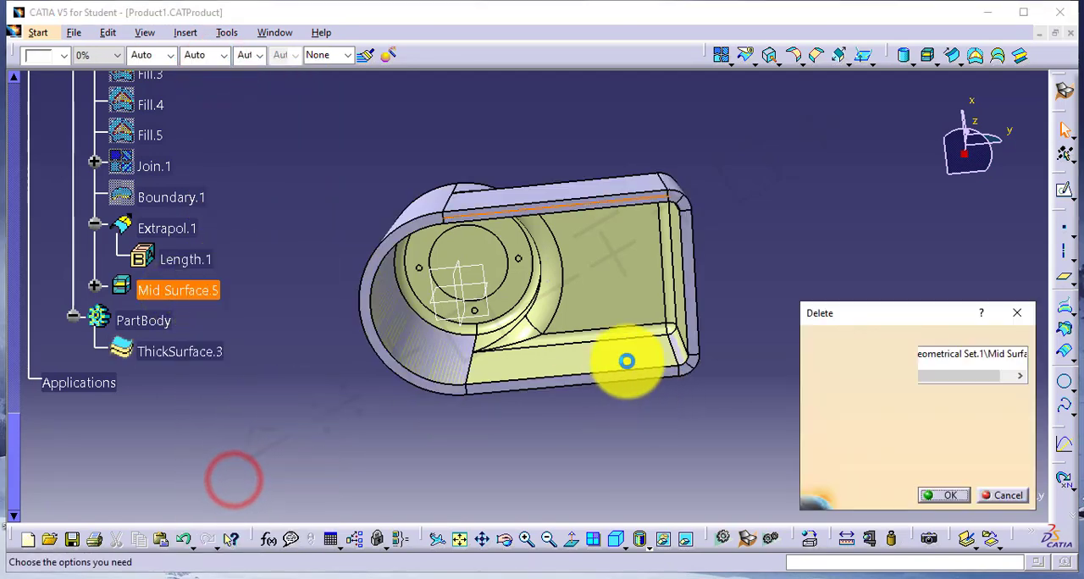
click(946, 498)
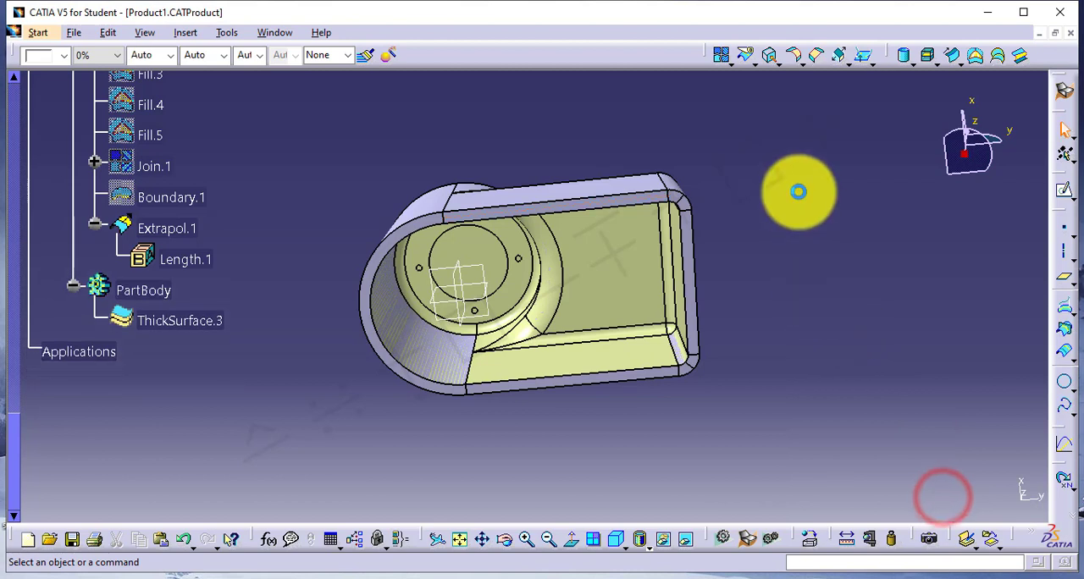
Create a Faces To Offset mid surface on PartBody from the outer face of the rounded end wall, with a 2 mm offset.
click(929, 58)
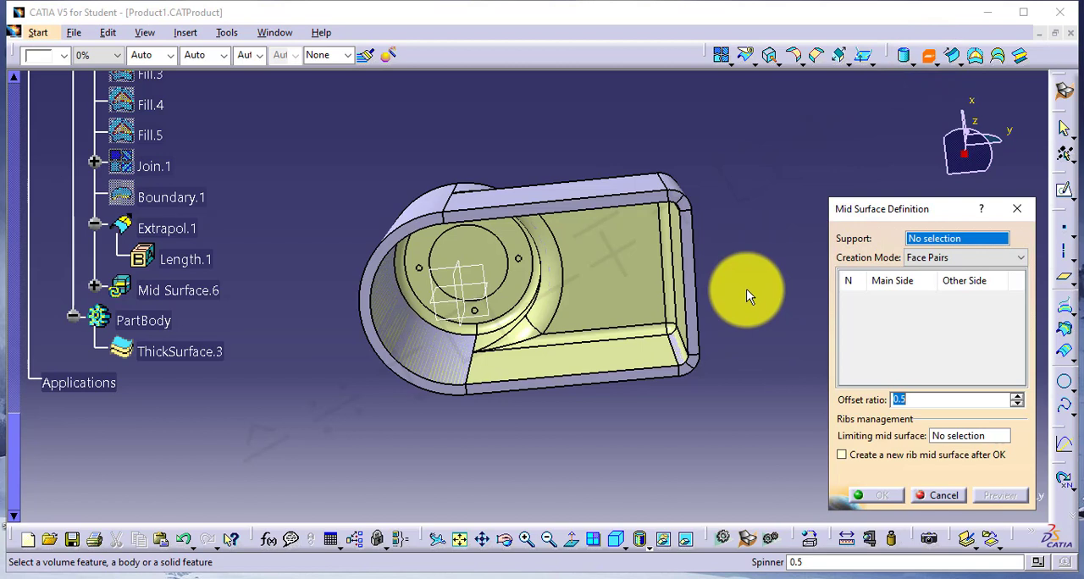
click(935, 258)
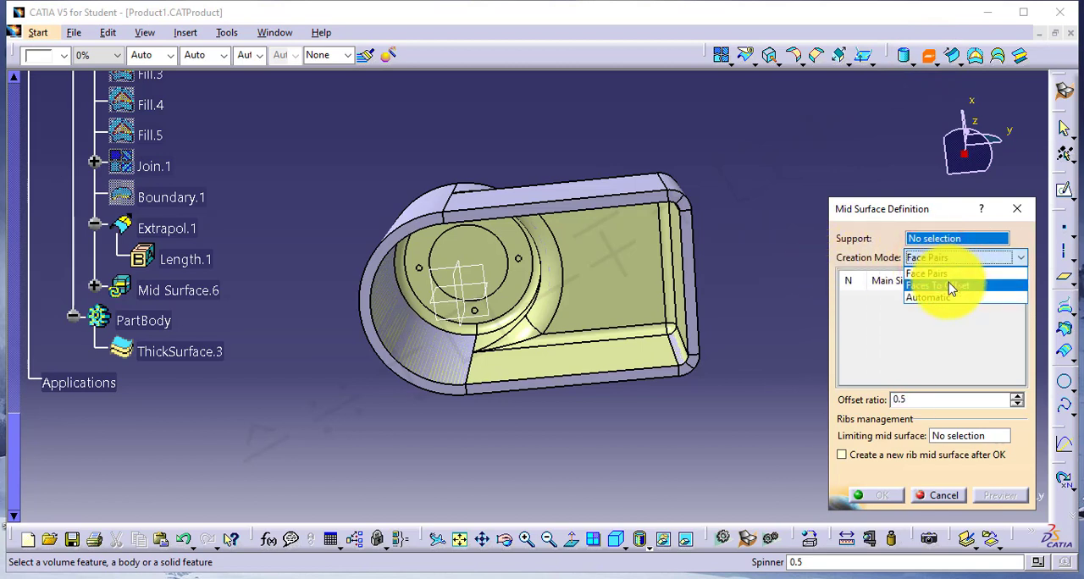
click(950, 288)
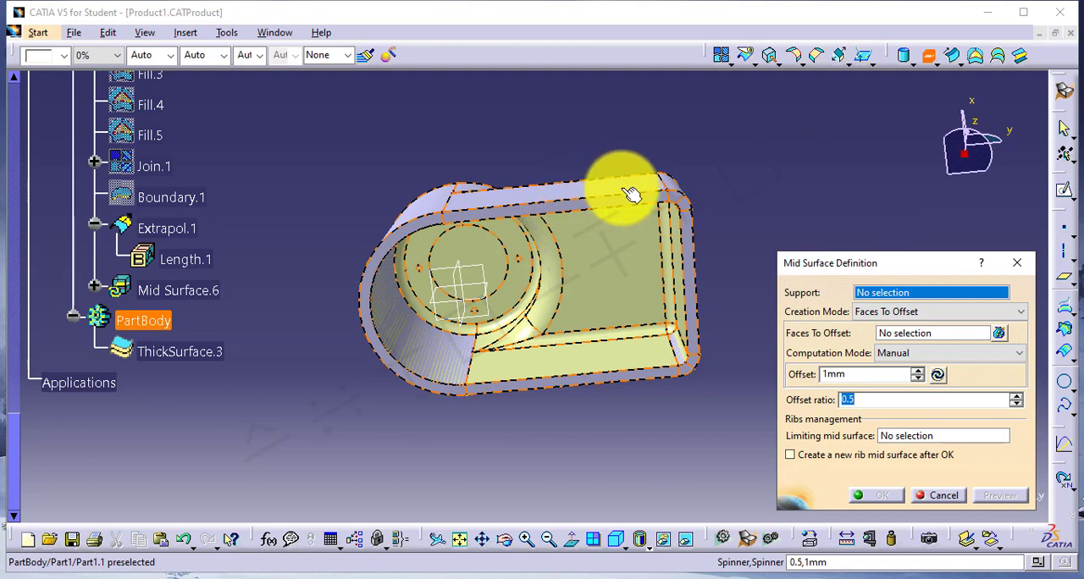
click(584, 188)
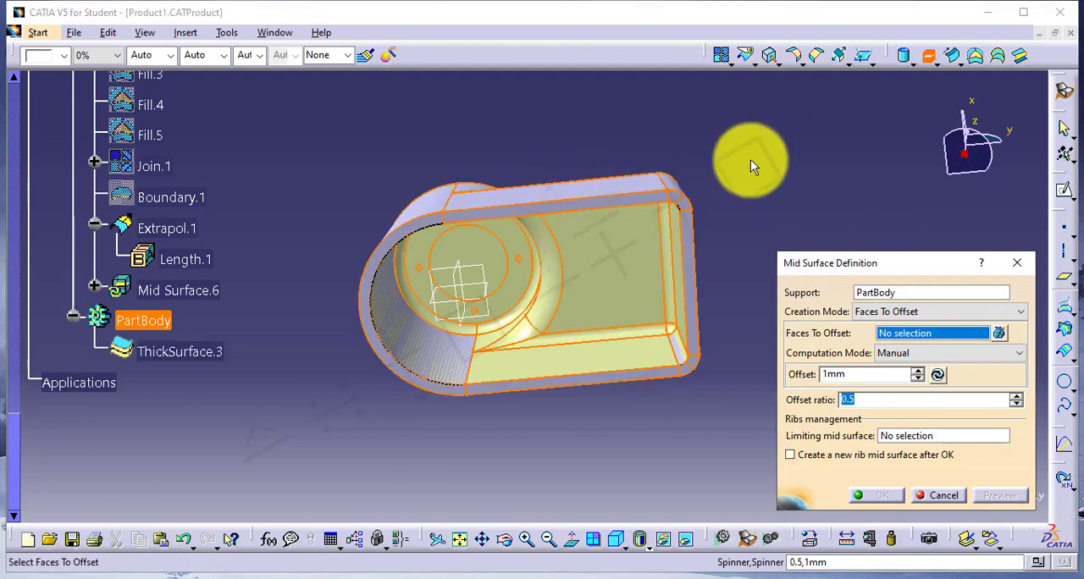
click(434, 212)
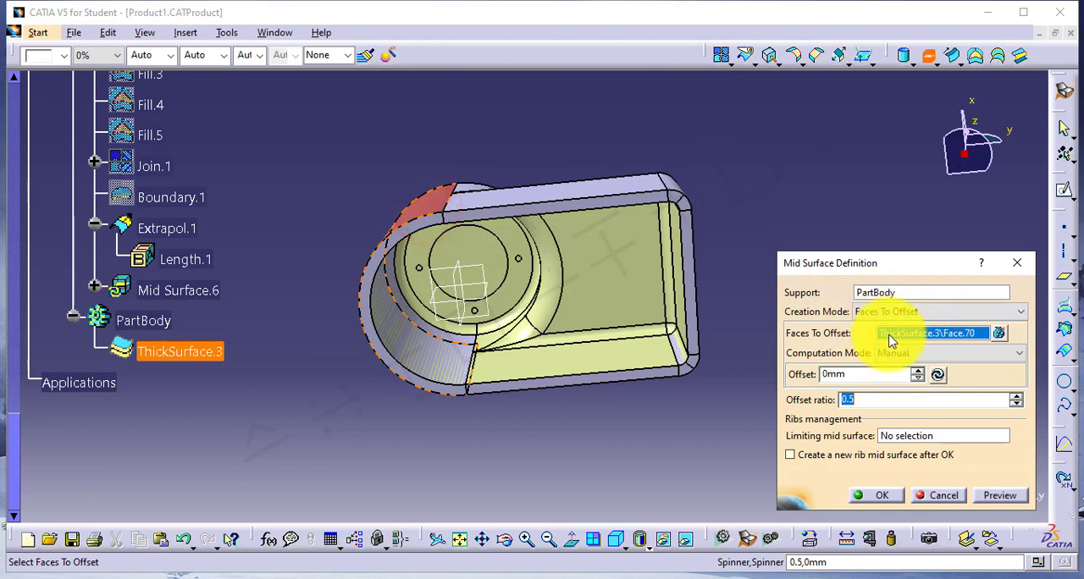
click(852, 374)
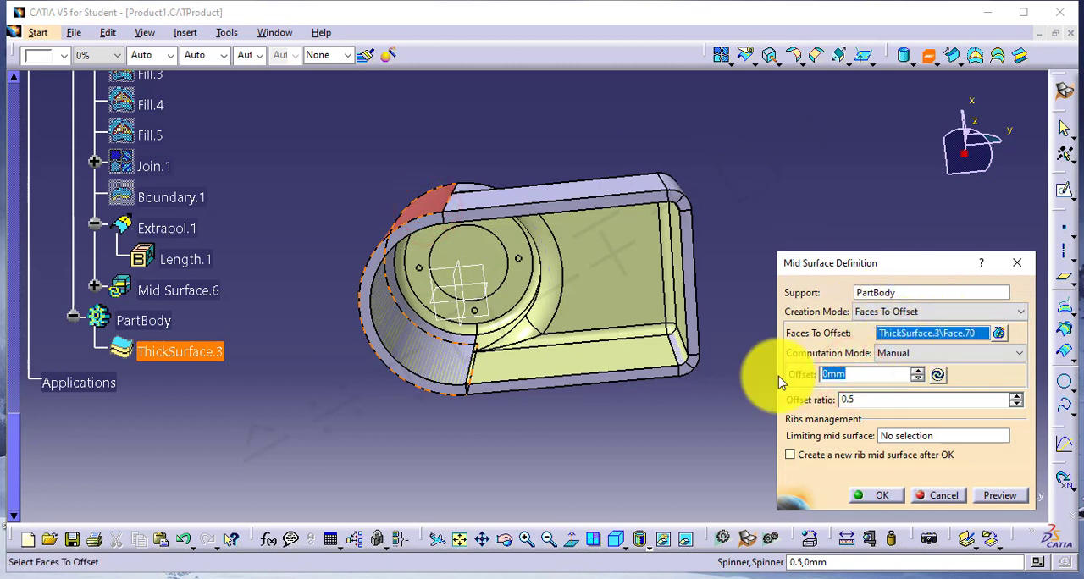
text(2)
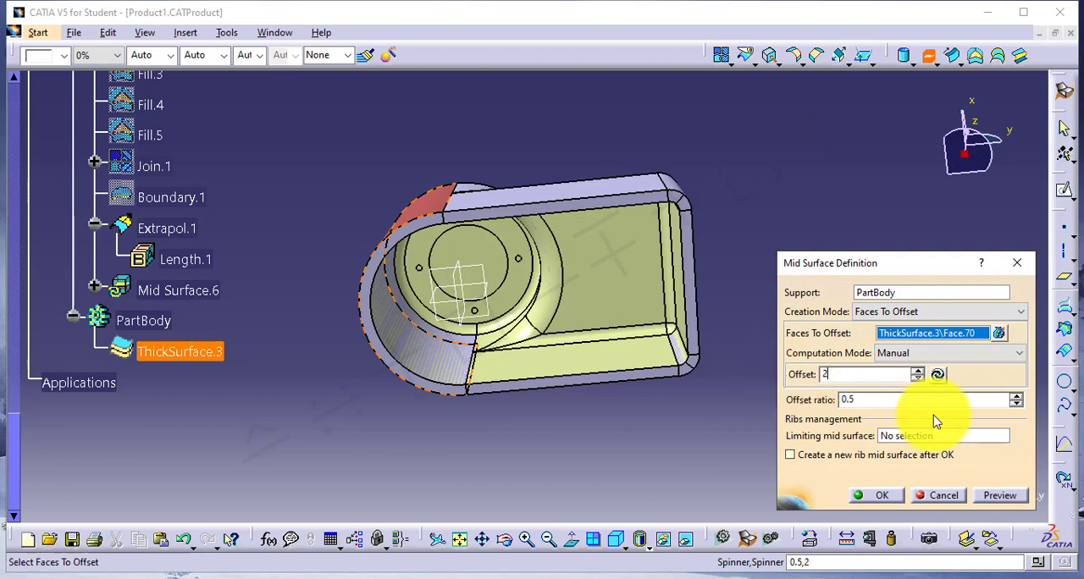
click(999, 496)
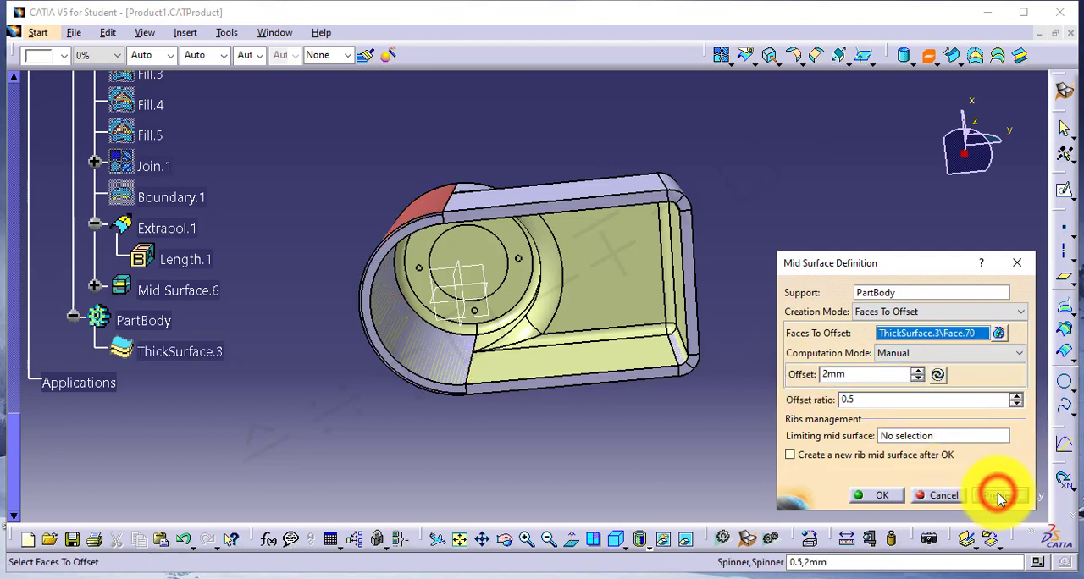
click(878, 495)
Edit Mid Surface.6 to Automatic creation mode, with the automatic thickness threshold off and a threshold of 5 mm.
middle_drag(324, 313, 227, 351)
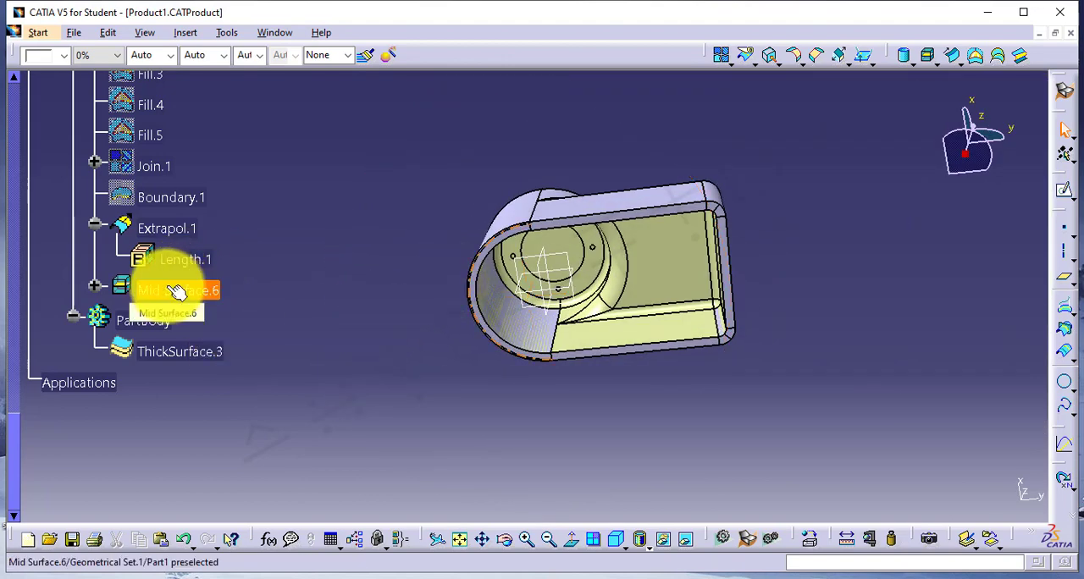
double_click(166, 288)
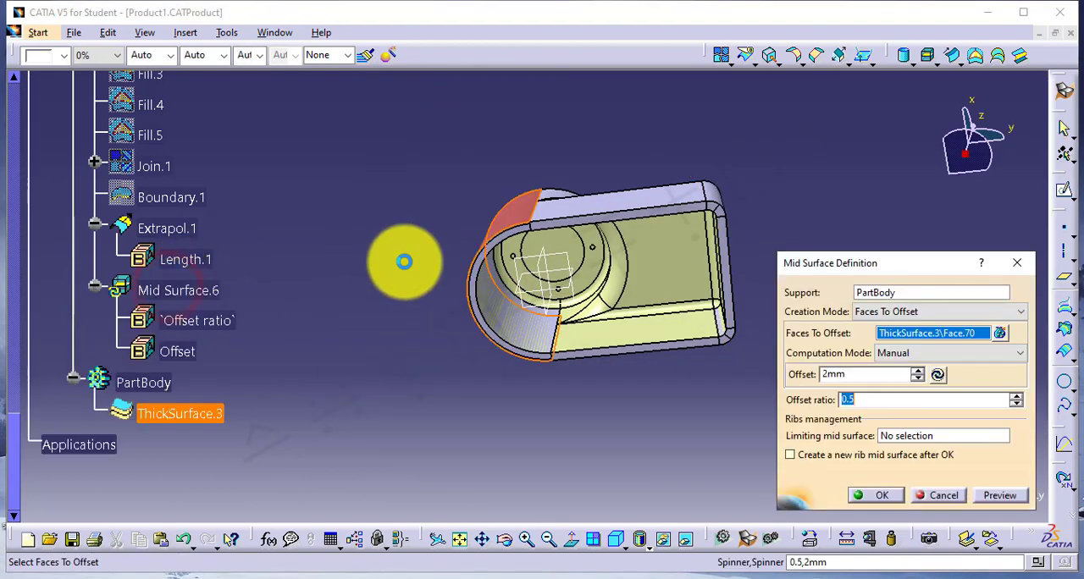
click(920, 313)
click(898, 347)
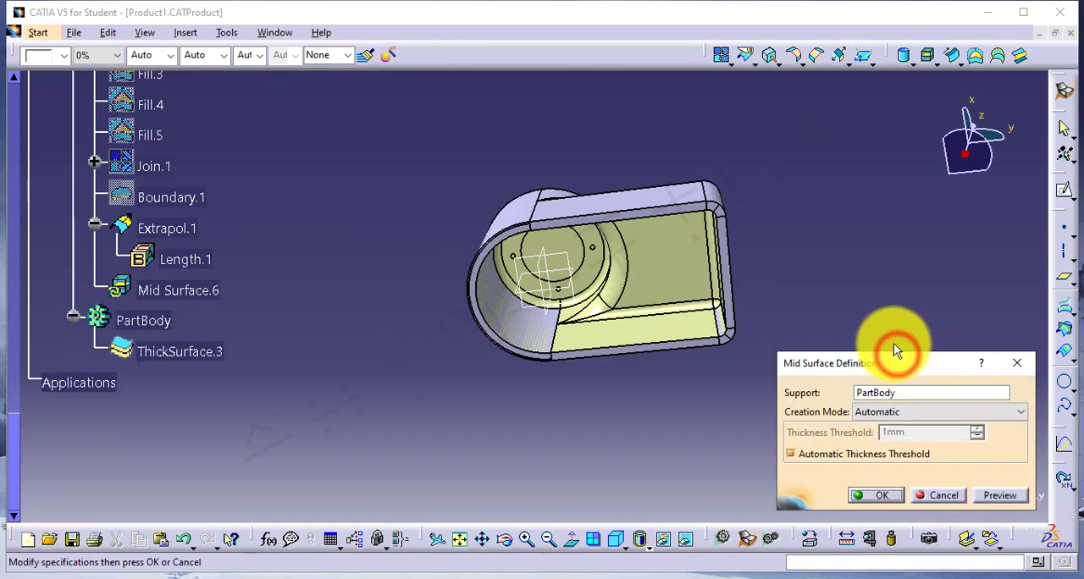
click(787, 458)
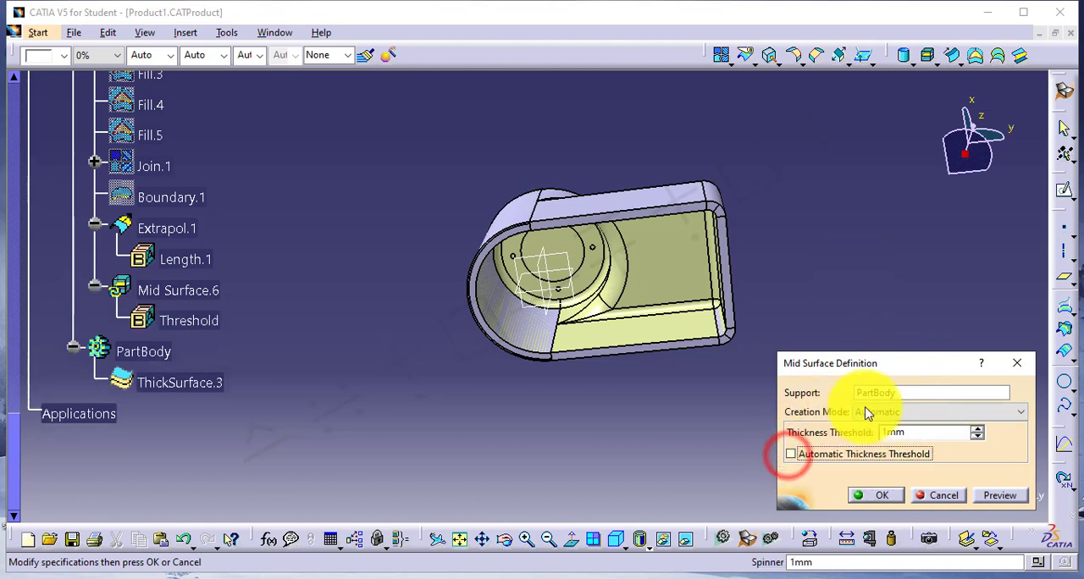
drag(917, 434, 849, 438)
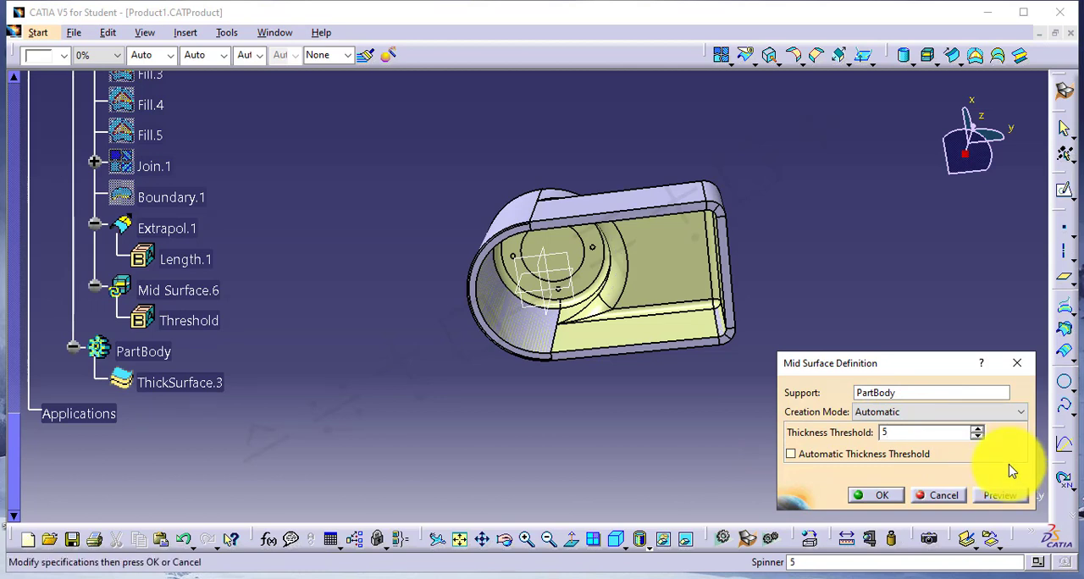
click(1009, 497)
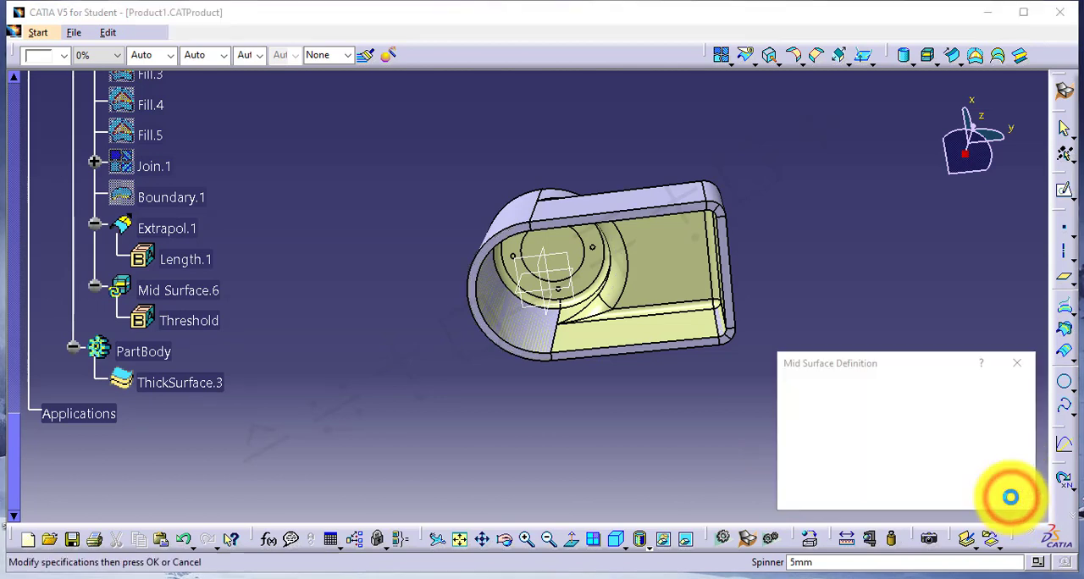
click(877, 496)
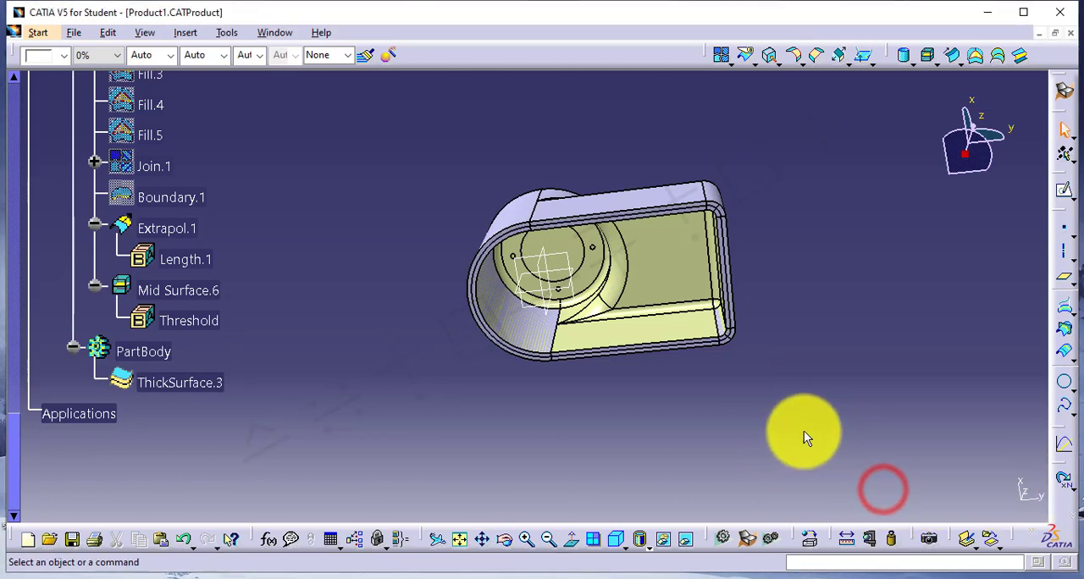
Hide ThickSurface.3 to examine the automatic mid surface of the whole housing, and show the thick surface again.
right_click(182, 383)
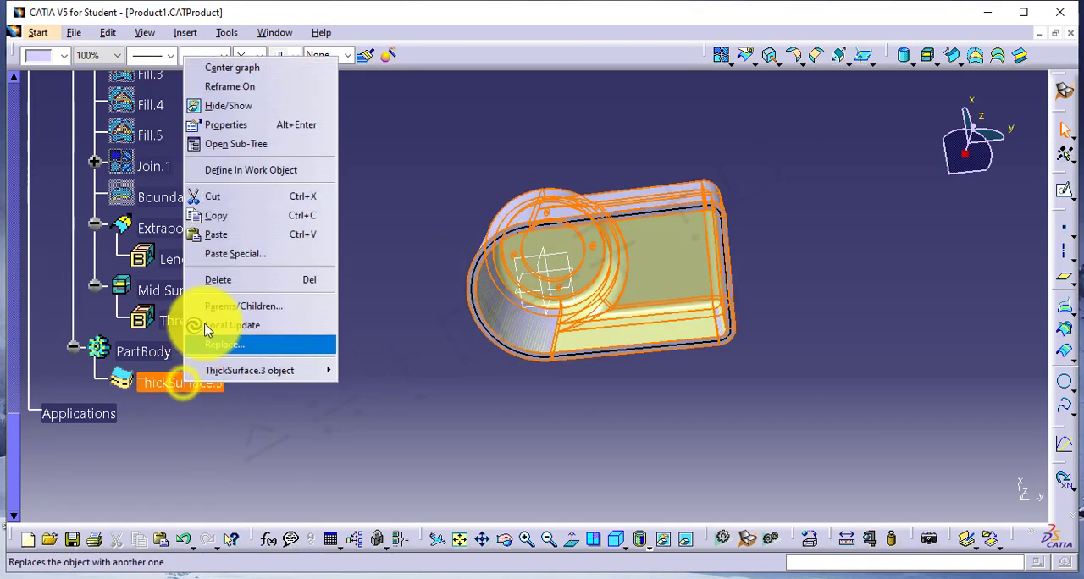
click(235, 104)
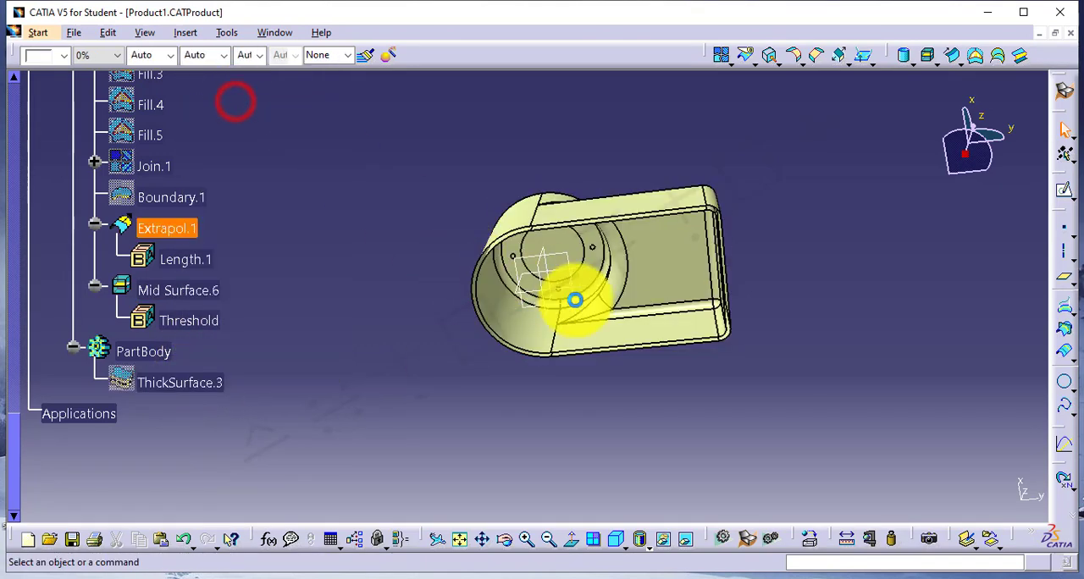
middle_drag(525, 265, 581, 218)
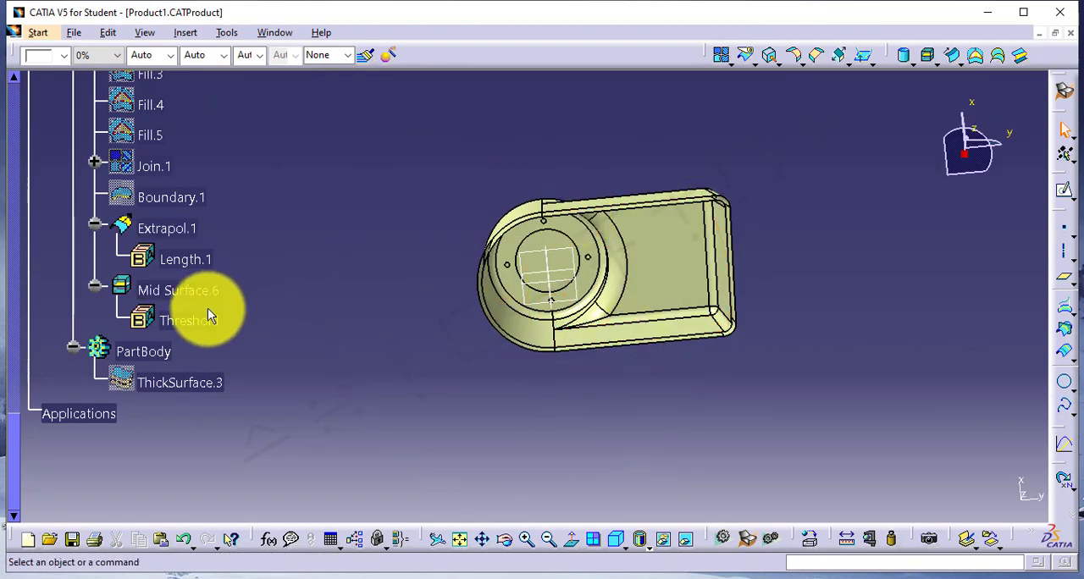
click(179, 291)
middle_drag(579, 256, 597, 107)
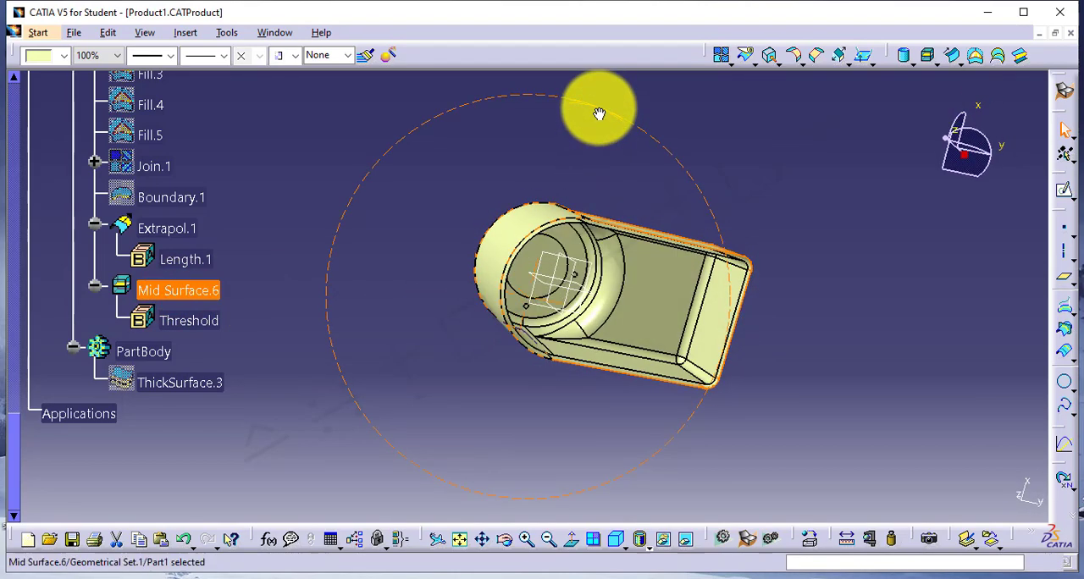
right_click(170, 383)
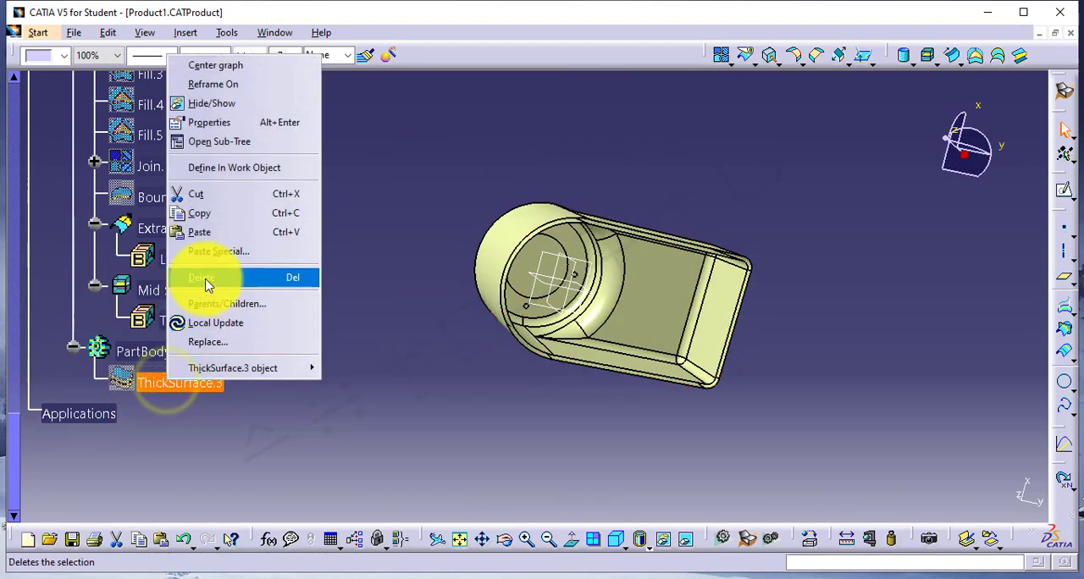
click(216, 104)
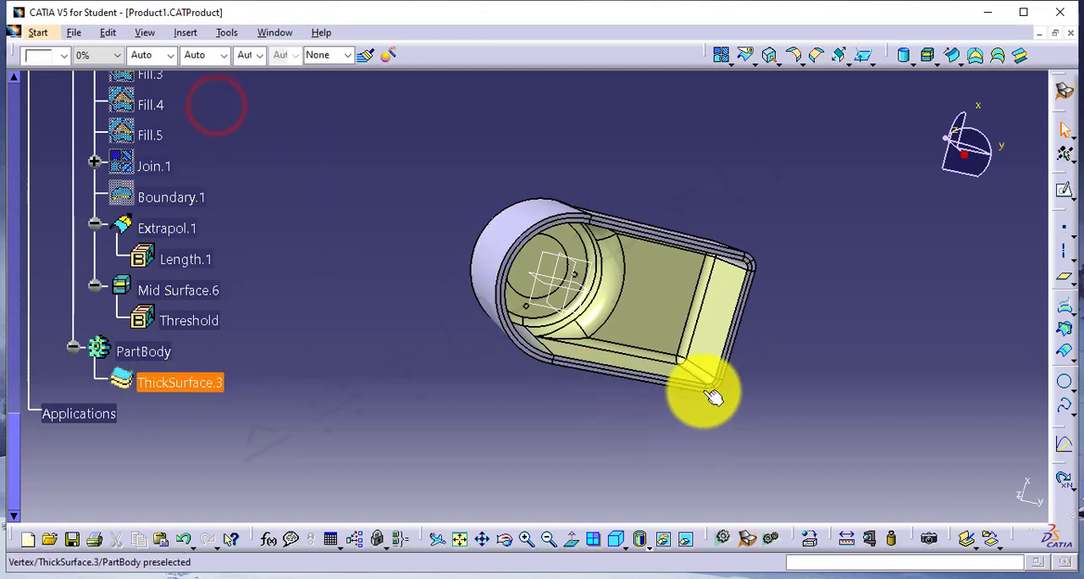
middle_drag(717, 392, 496, 364)
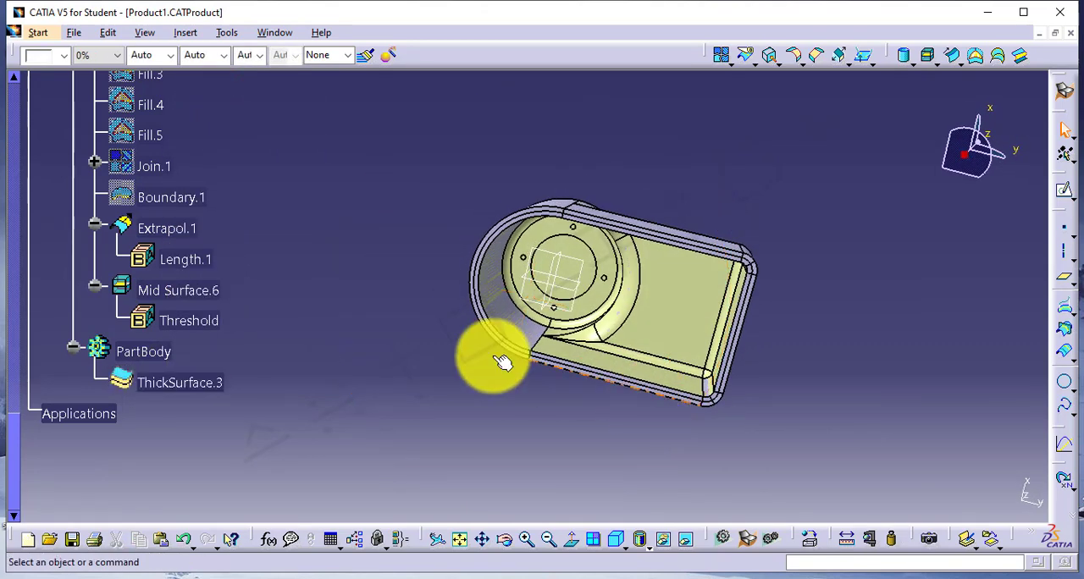
Delete ThickSurface.3 from PartBody, then Mid Surface.6 from the geometrical set.
right_click(182, 386)
click(218, 280)
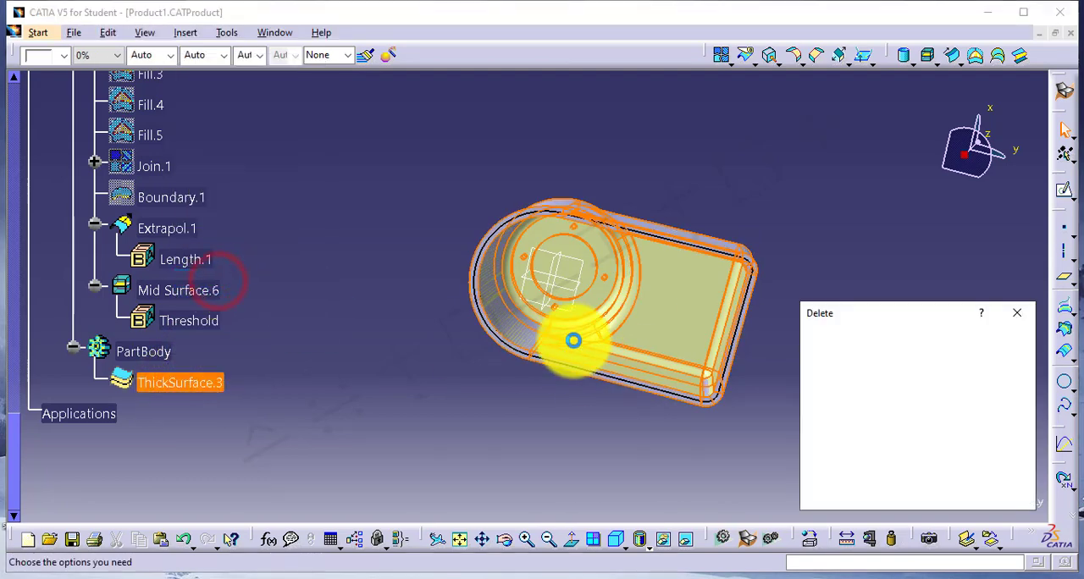
click(932, 499)
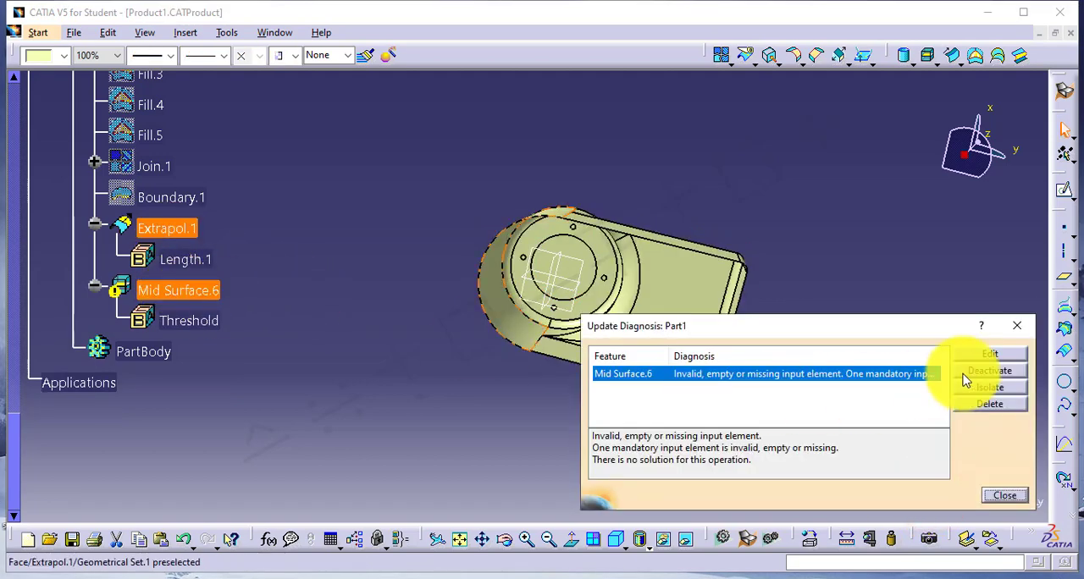
click(1017, 325)
right_click(191, 303)
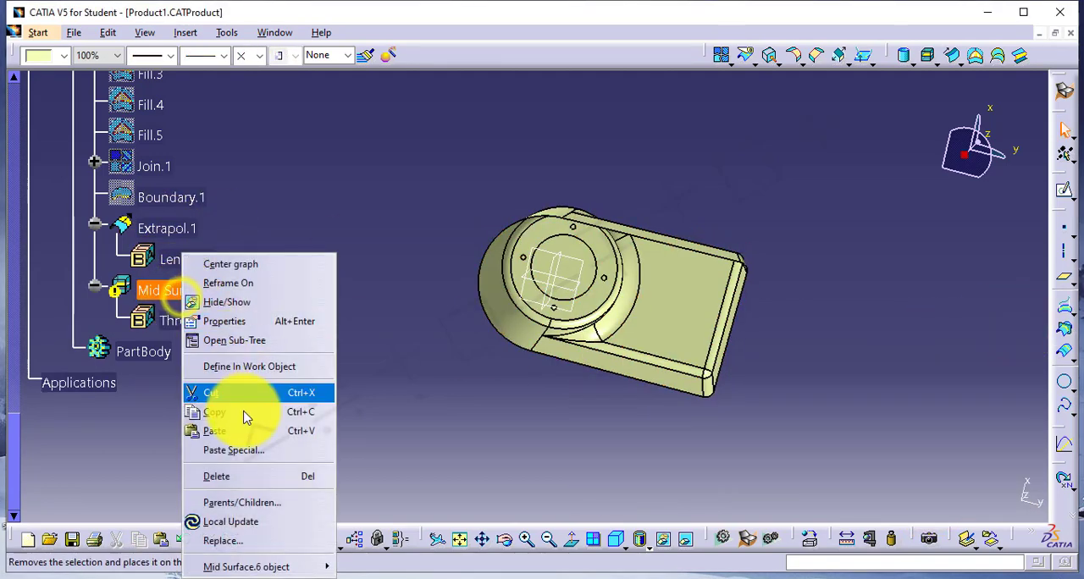
click(237, 471)
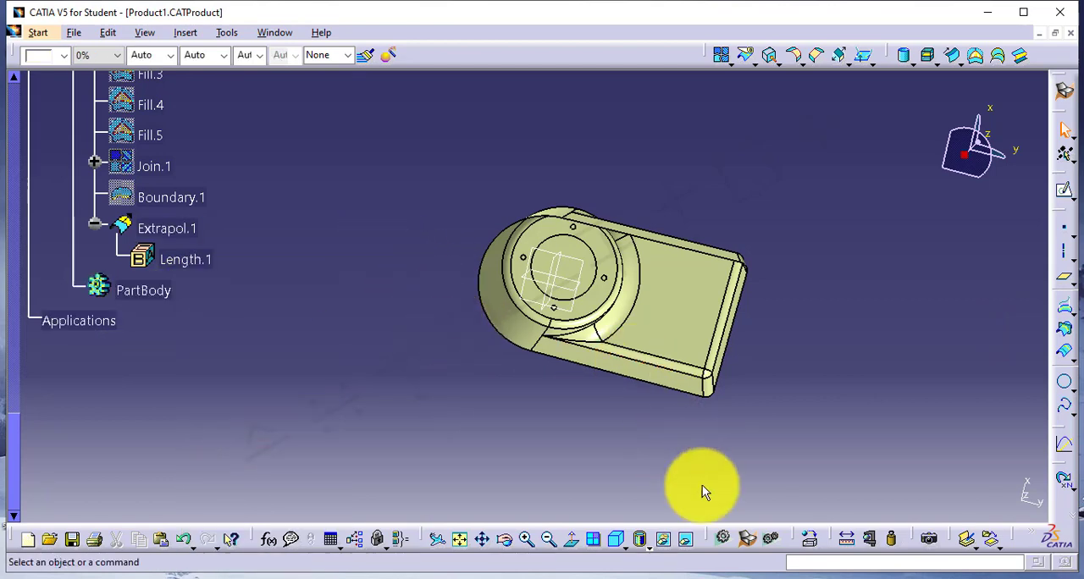
Switch to the GSD4.txt notes in Notepad and read the definition of the Revolve command.
click(710, 575)
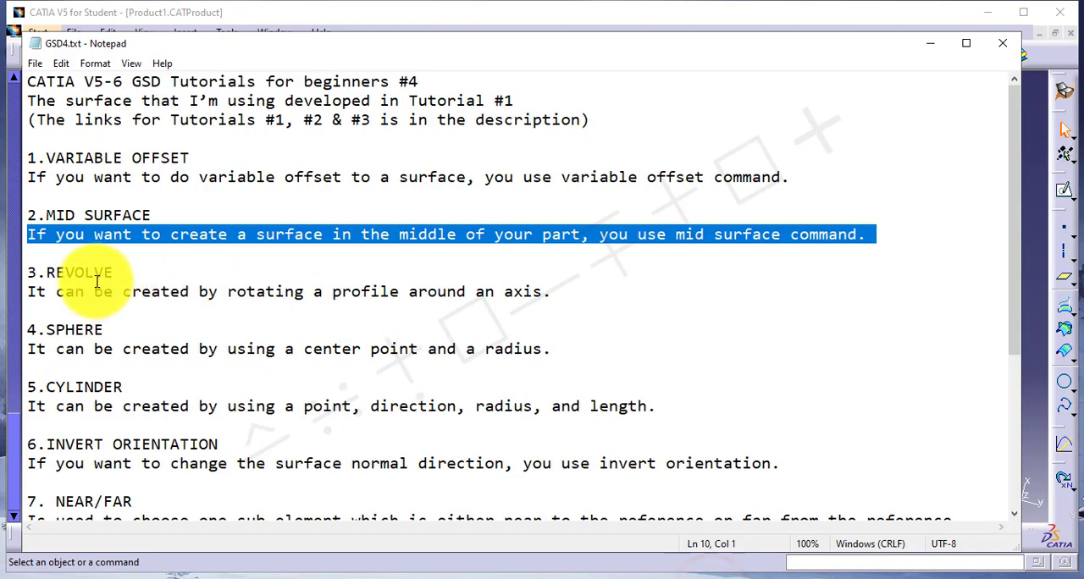
click(29, 272)
drag(46, 272, 107, 269)
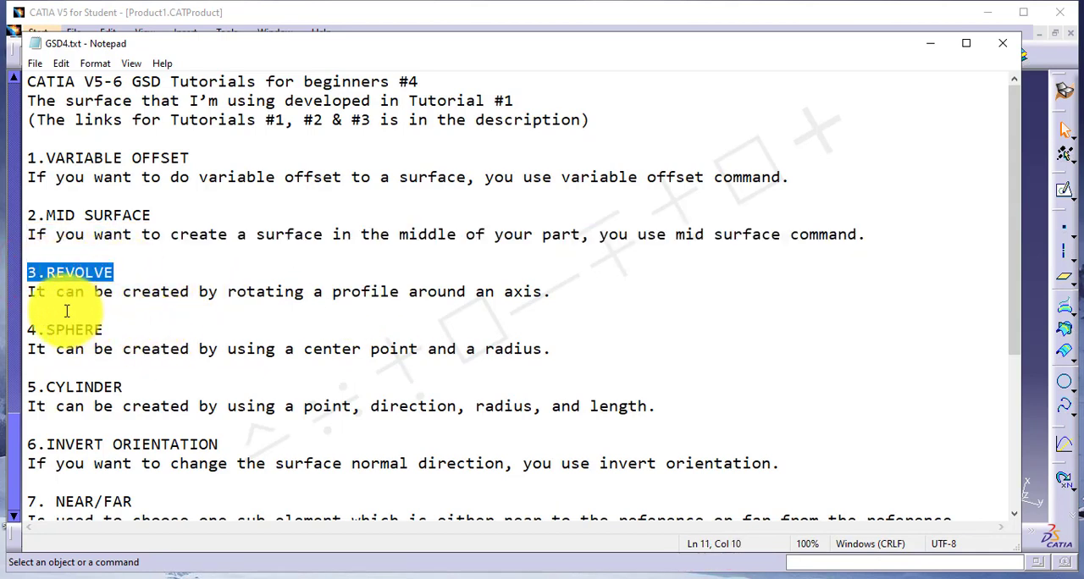
drag(29, 294, 452, 308)
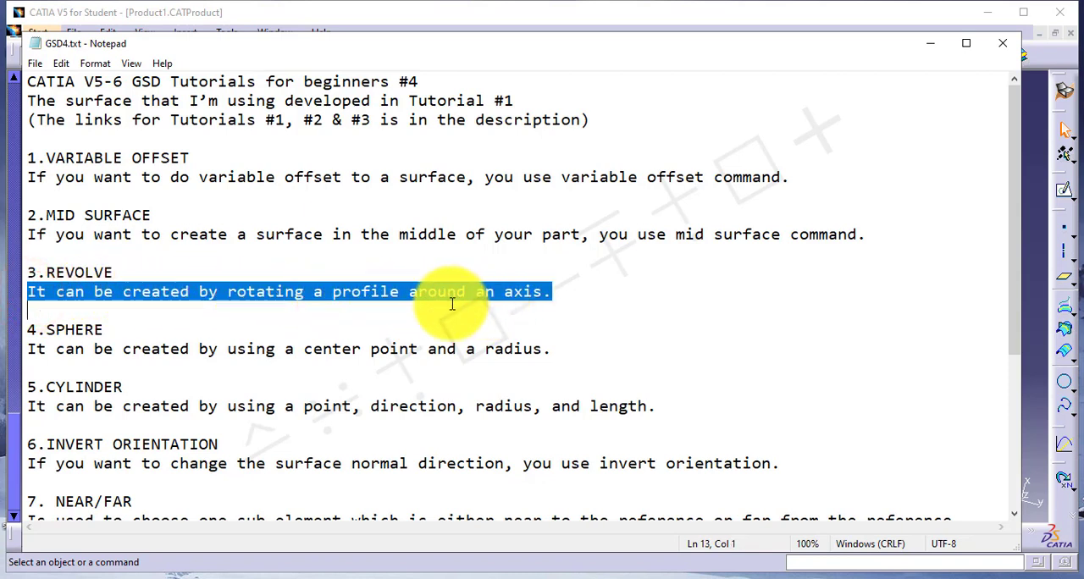
click(342, 293)
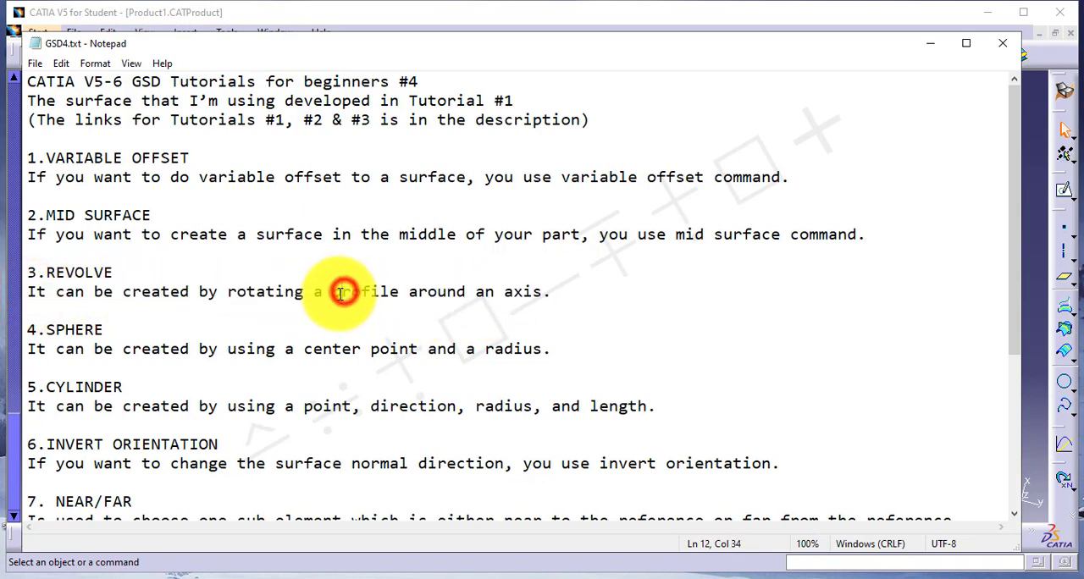
drag(335, 294, 552, 292)
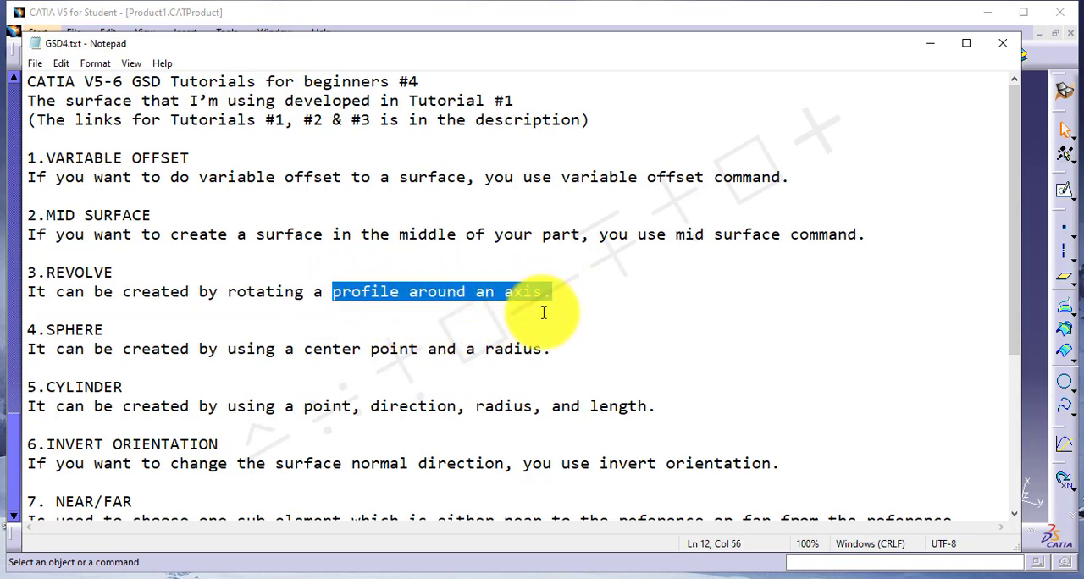
Switch back to CATIA and extract, without propagation, the vertical edge where the housing's cylindrical wall meets its flat side wall.
click(1032, 334)
middle_drag(552, 213, 530, 298)
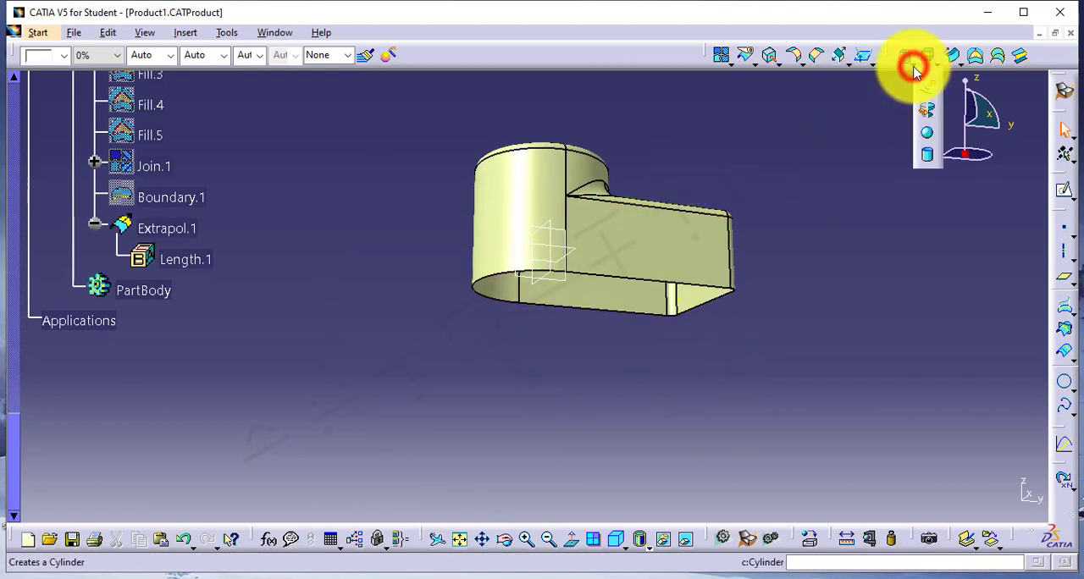
click(839, 153)
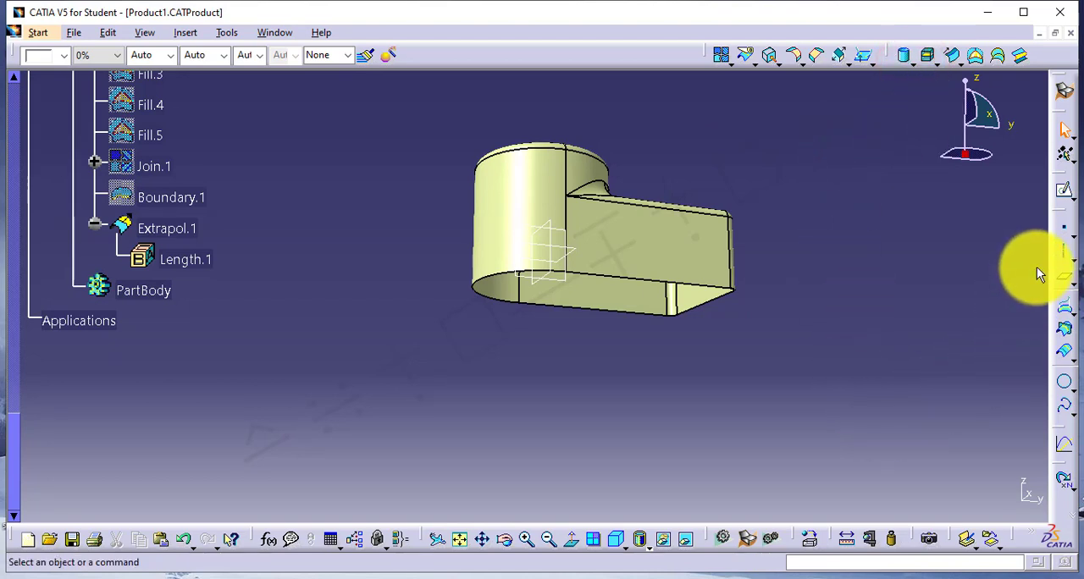
click(770, 54)
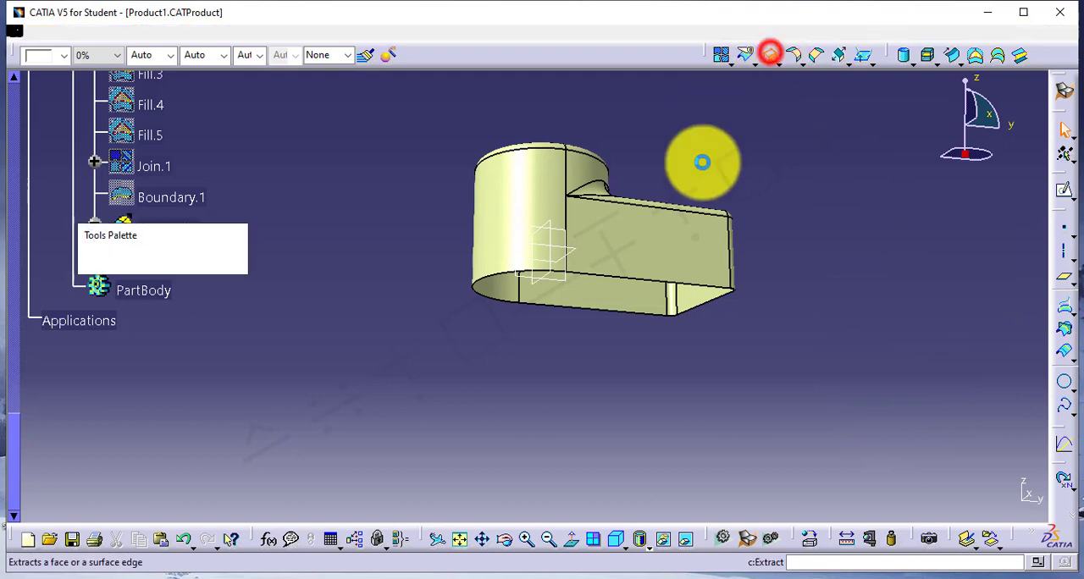
middle_drag(633, 273, 617, 203)
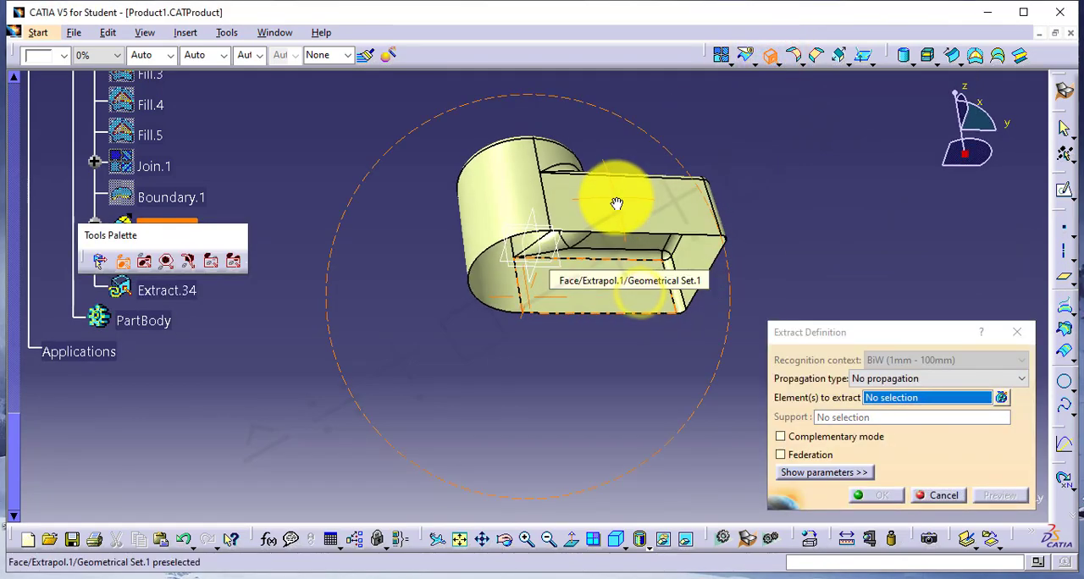
click(545, 200)
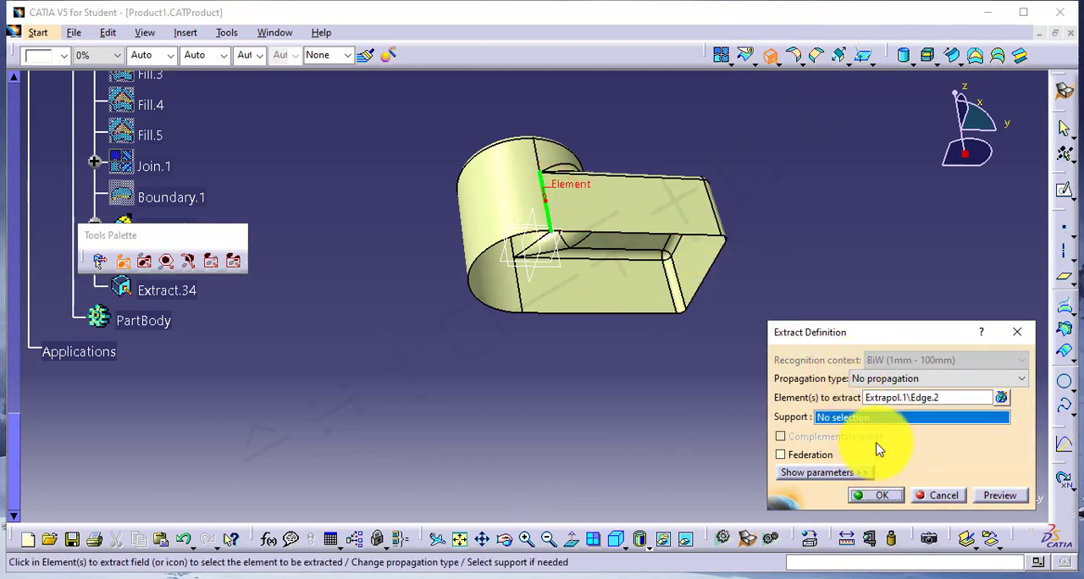
click(878, 497)
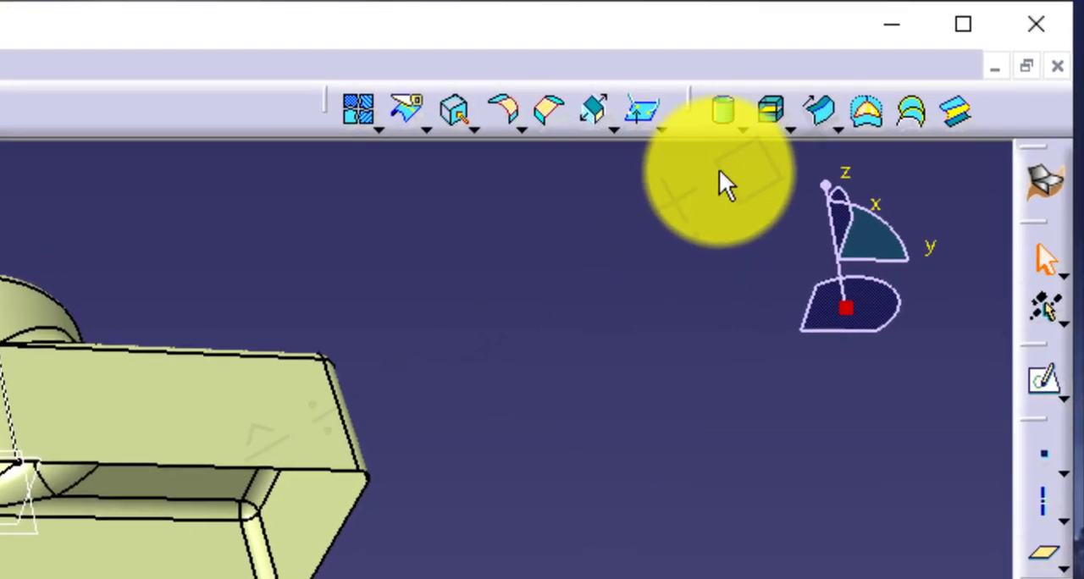
Revolve the extracted edge around the Z axis into a full ring, with Angle 1 at 180 degrees.
click(742, 130)
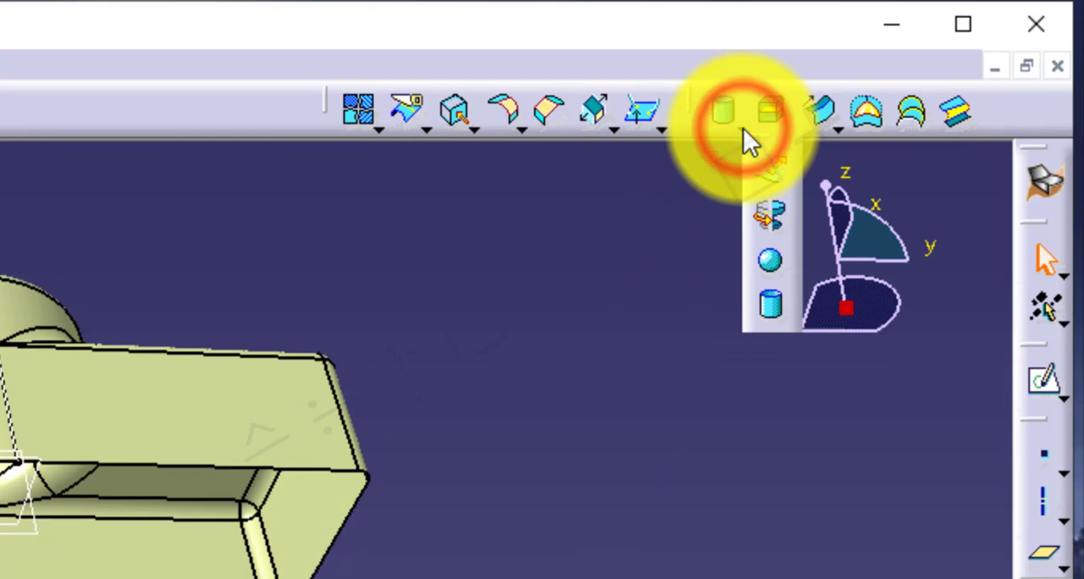
click(780, 211)
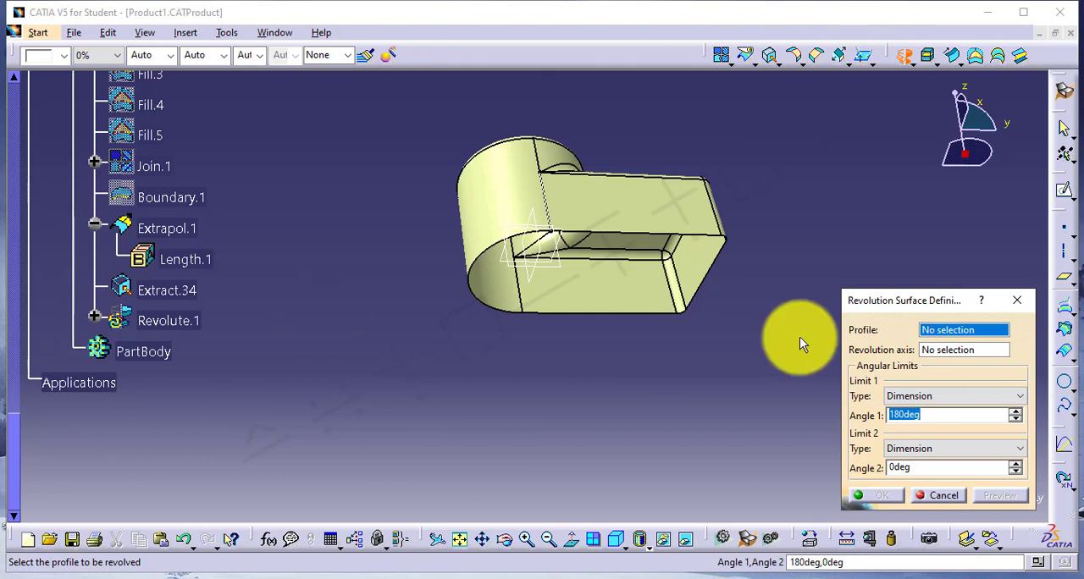
click(182, 292)
right_click(948, 354)
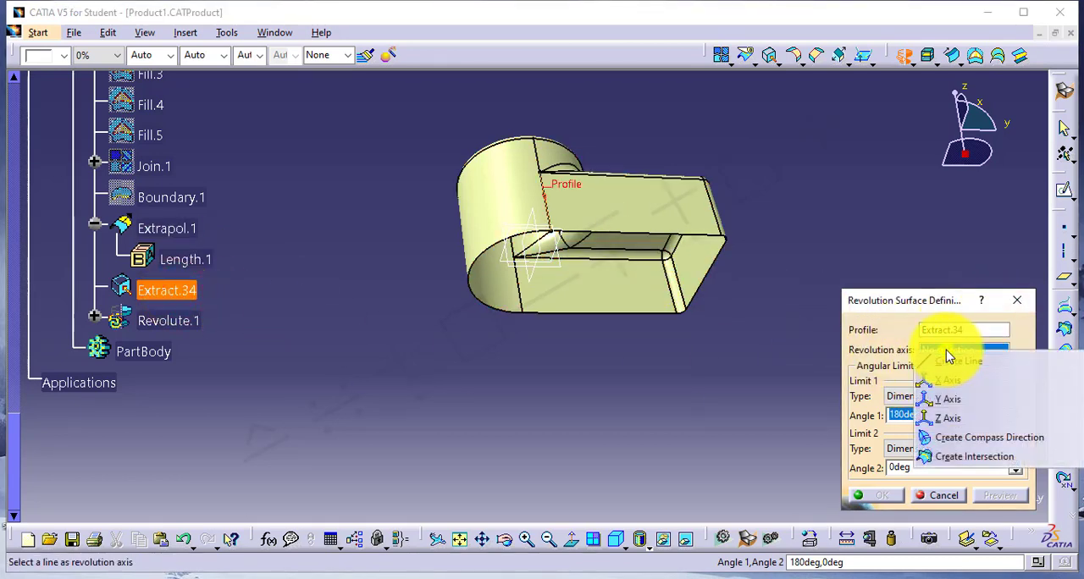
click(950, 418)
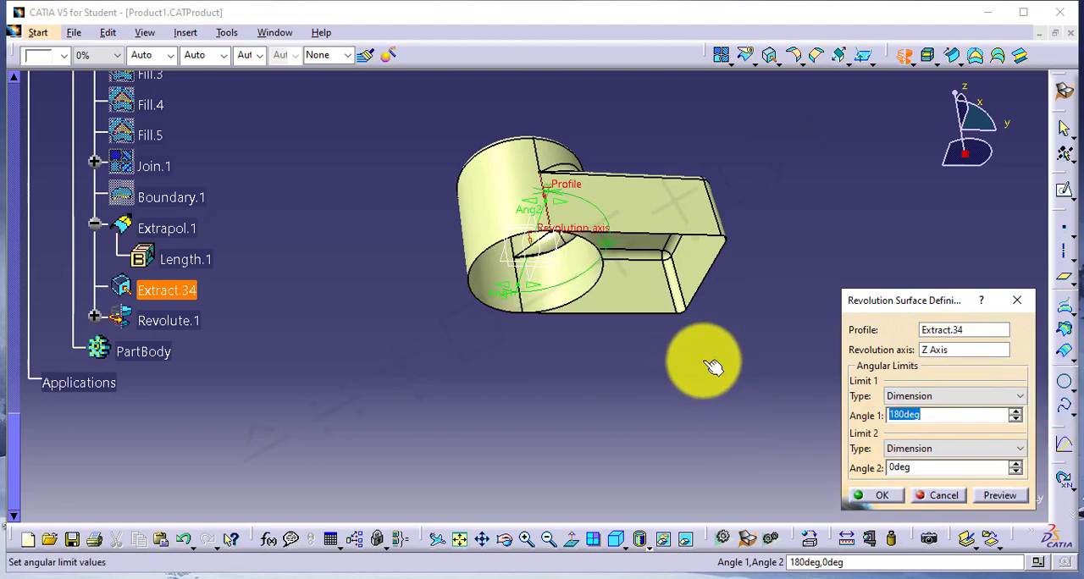
middle_drag(555, 356, 504, 232)
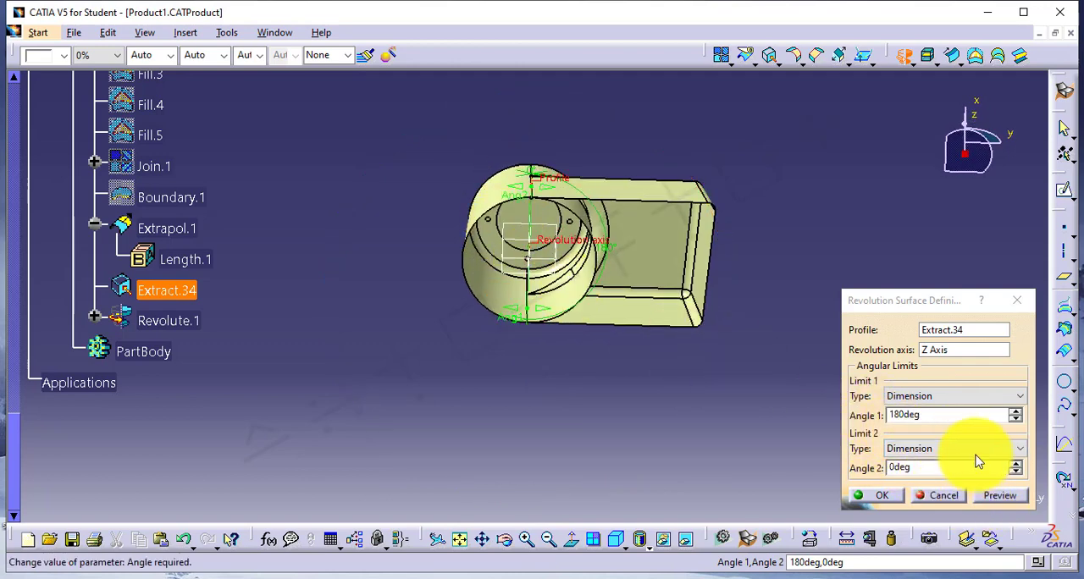
click(943, 470)
drag(943, 470, 866, 470)
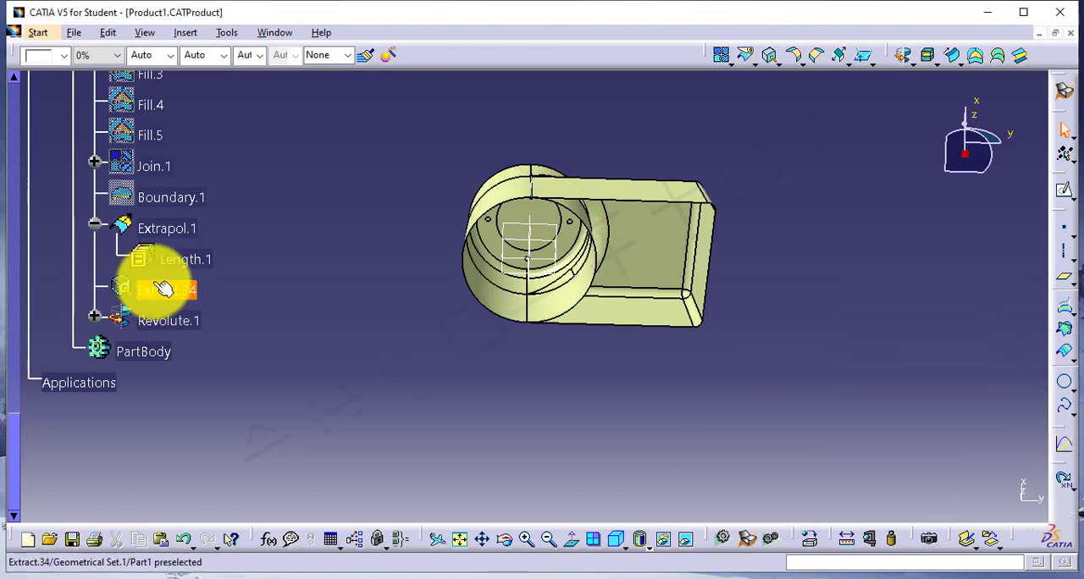
Hide Extrapol.1 to examine the revolved surface on its own, and show the housing surface again.
right_click(166, 224)
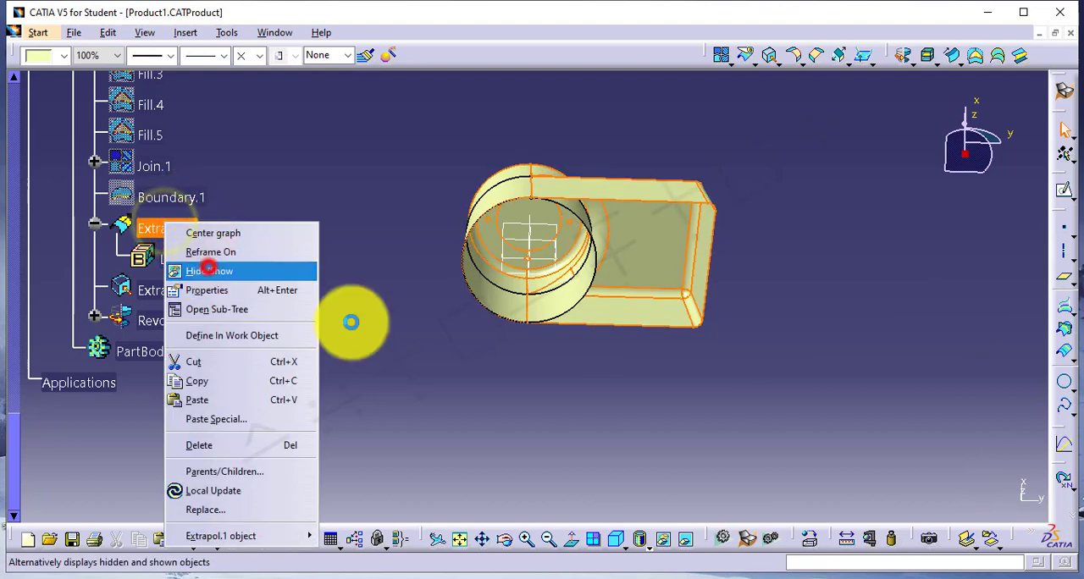
click(207, 265)
middle_drag(544, 218, 508, 351)
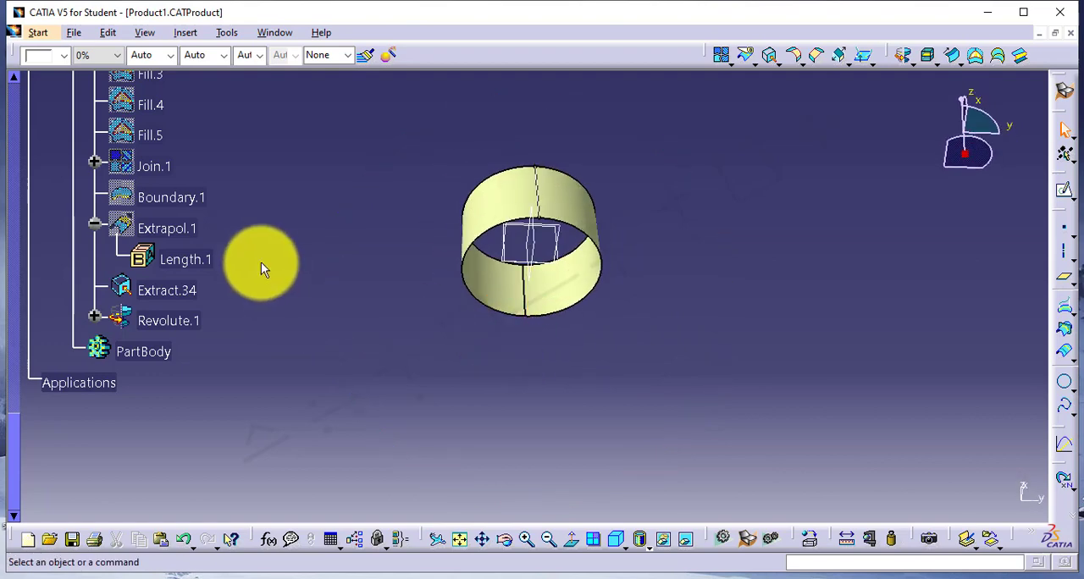
right_click(162, 230)
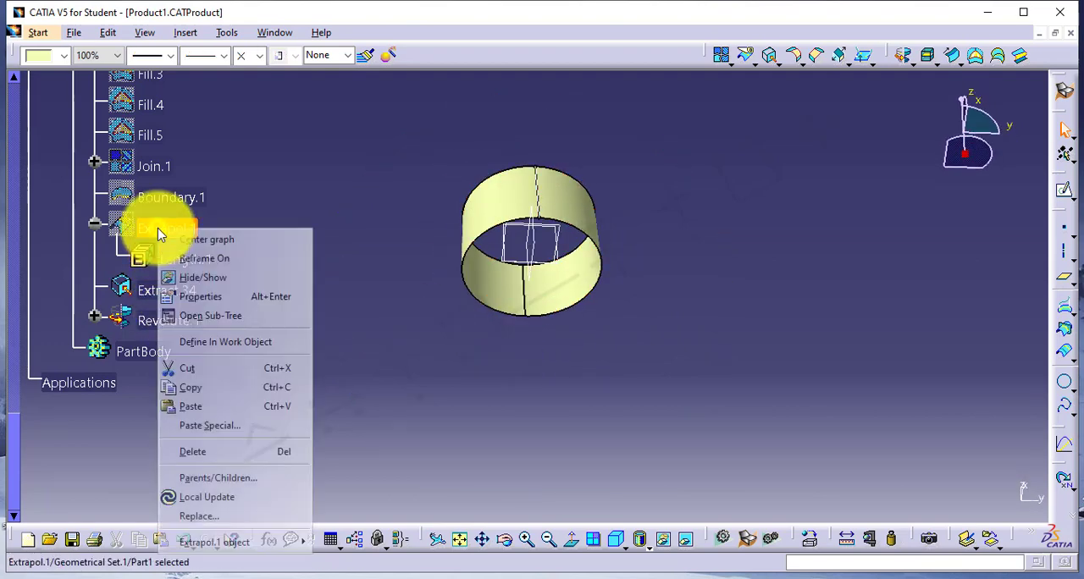
click(201, 279)
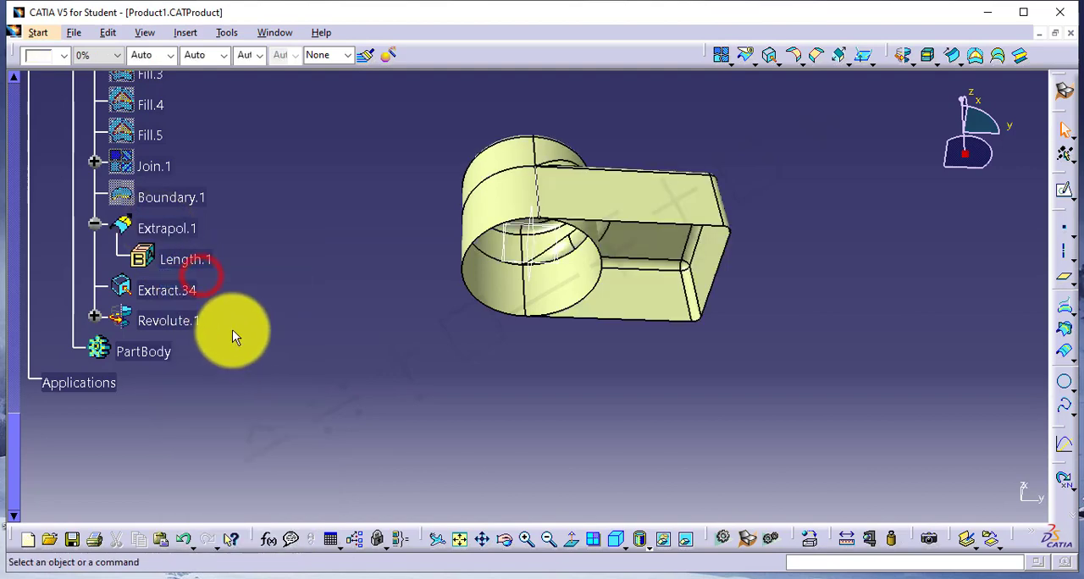
Delete Extract.34 and Revolute.1 from the geometrical set.
click(156, 291)
ctrl+click(174, 321)
right_click(170, 320)
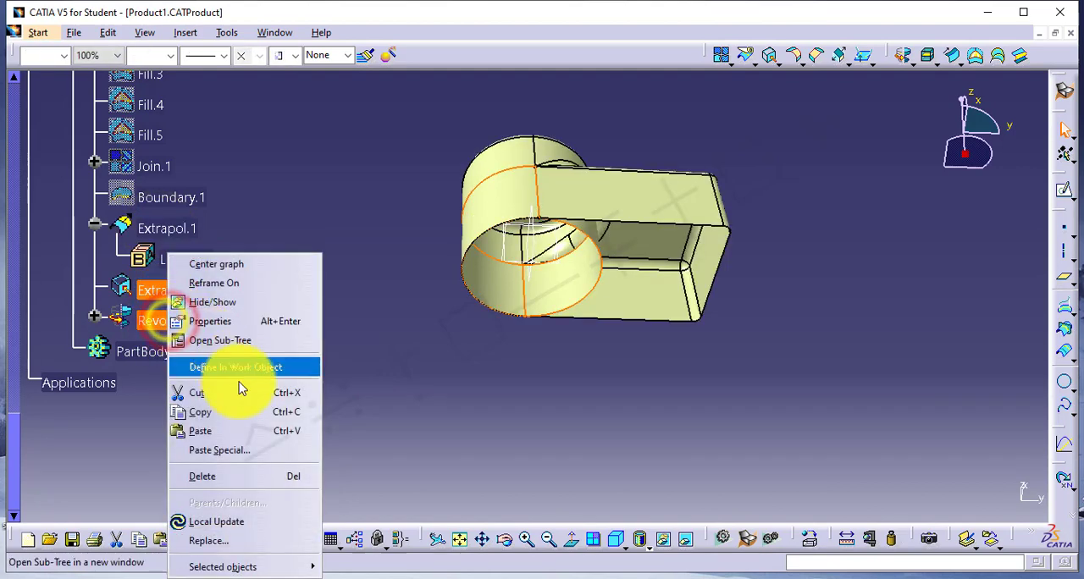
click(209, 475)
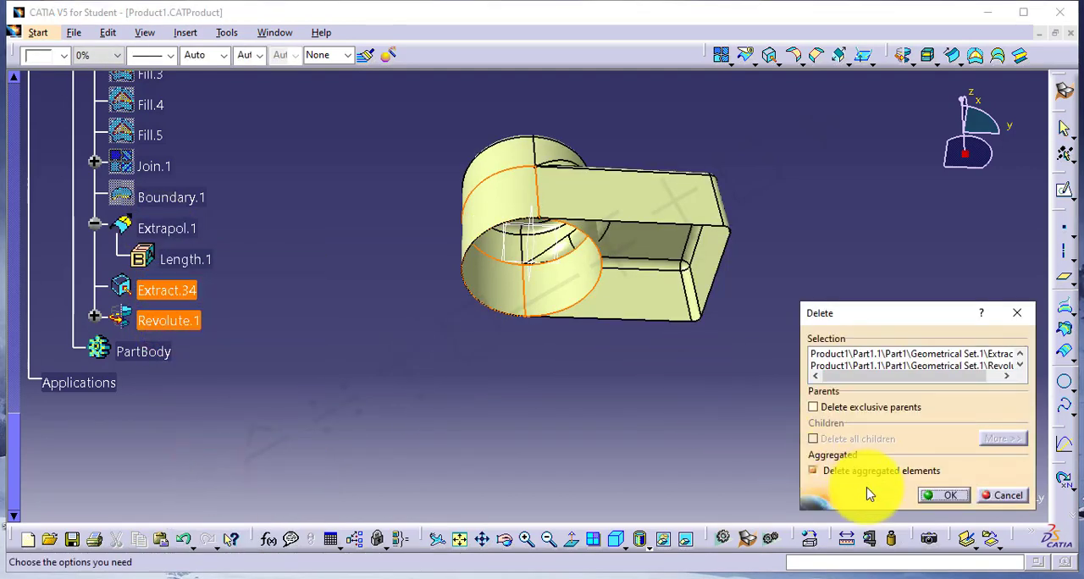
click(949, 499)
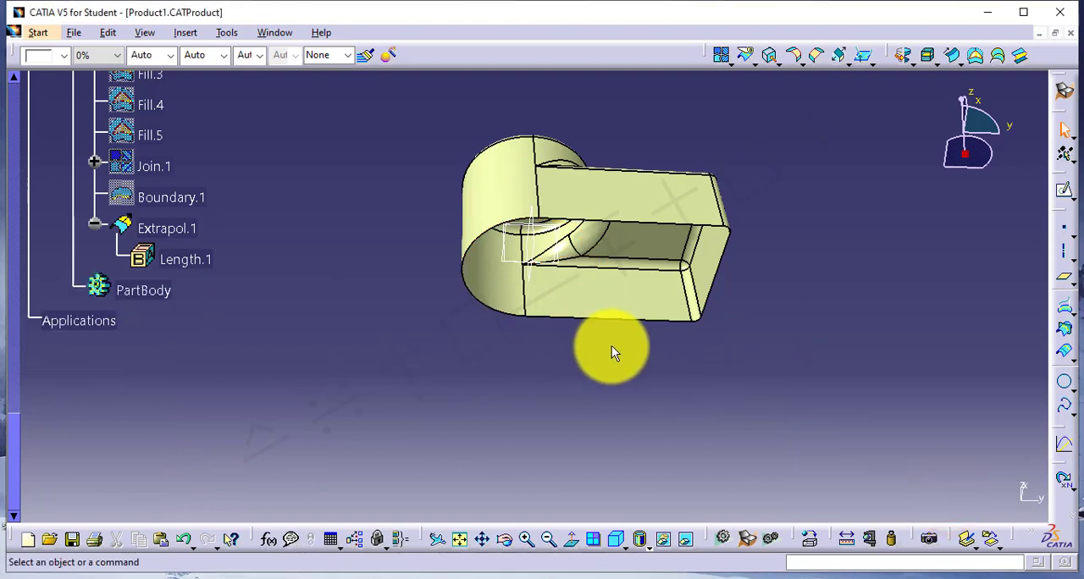
Switch to the GSD4.txt notes in Notepad and read the definition of the Sphere command.
click(716, 554)
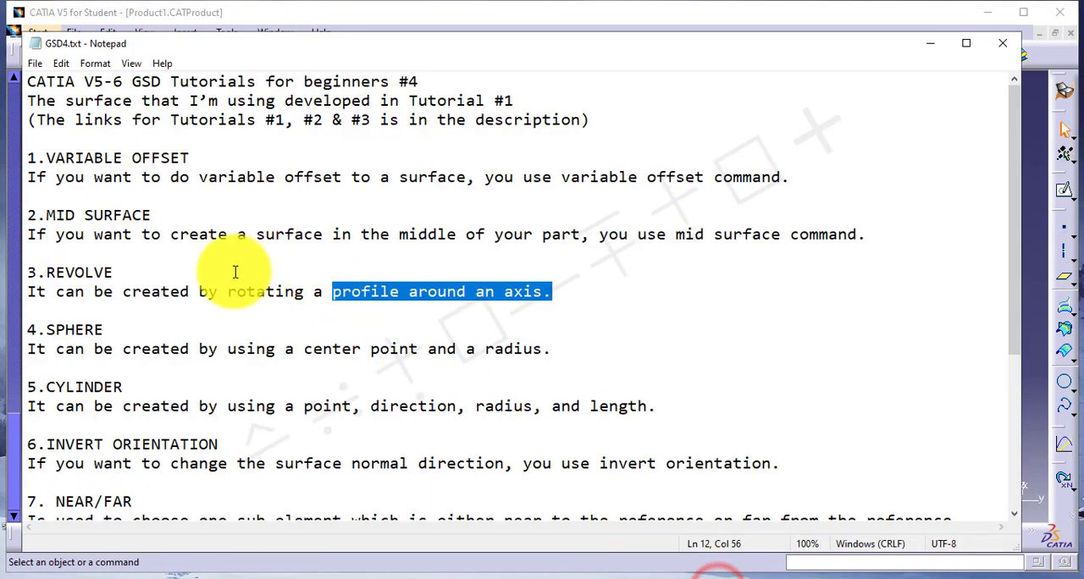
drag(29, 329, 103, 330)
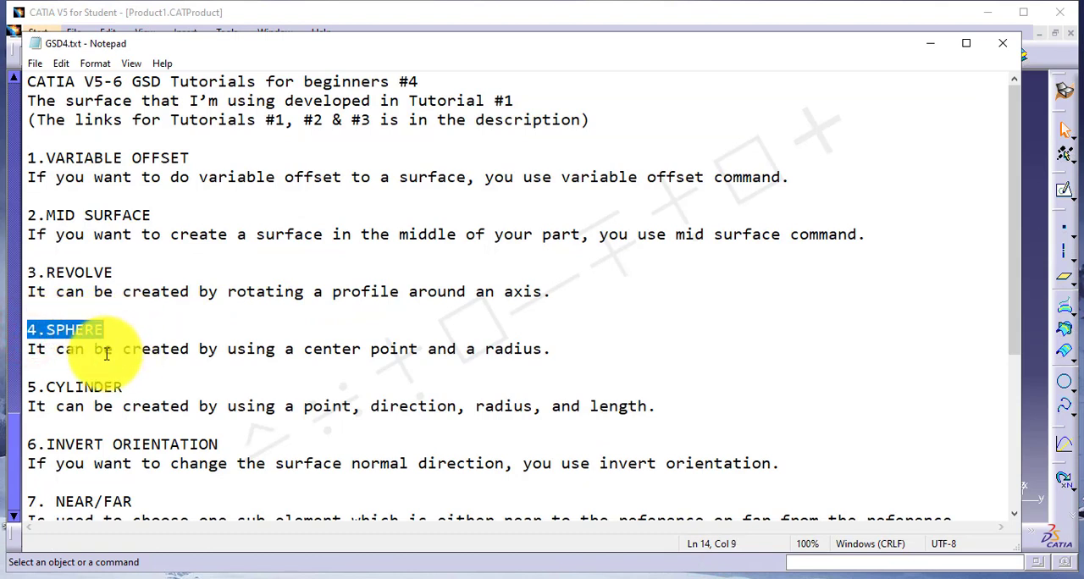
drag(29, 354, 535, 351)
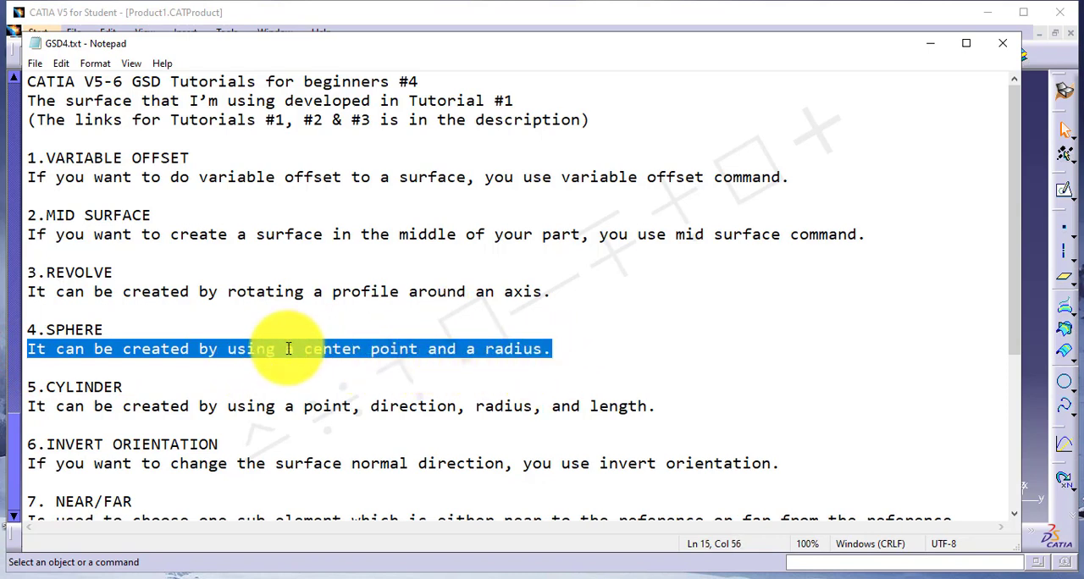
drag(305, 351, 540, 350)
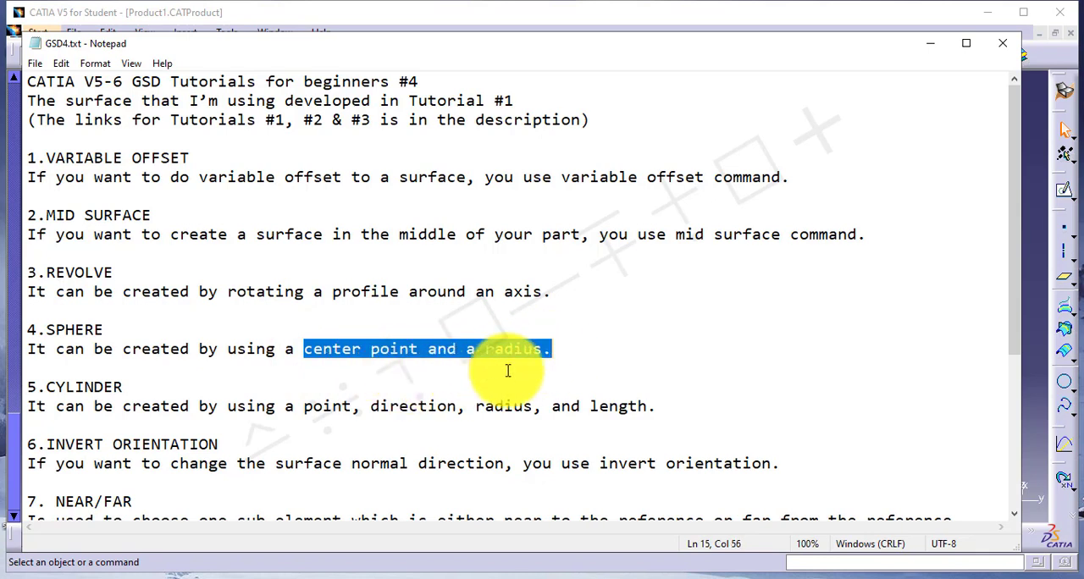
Return to CATIA and create a coordinate point at the origin, with X, Y and Z at 0 mm.
click(1033, 207)
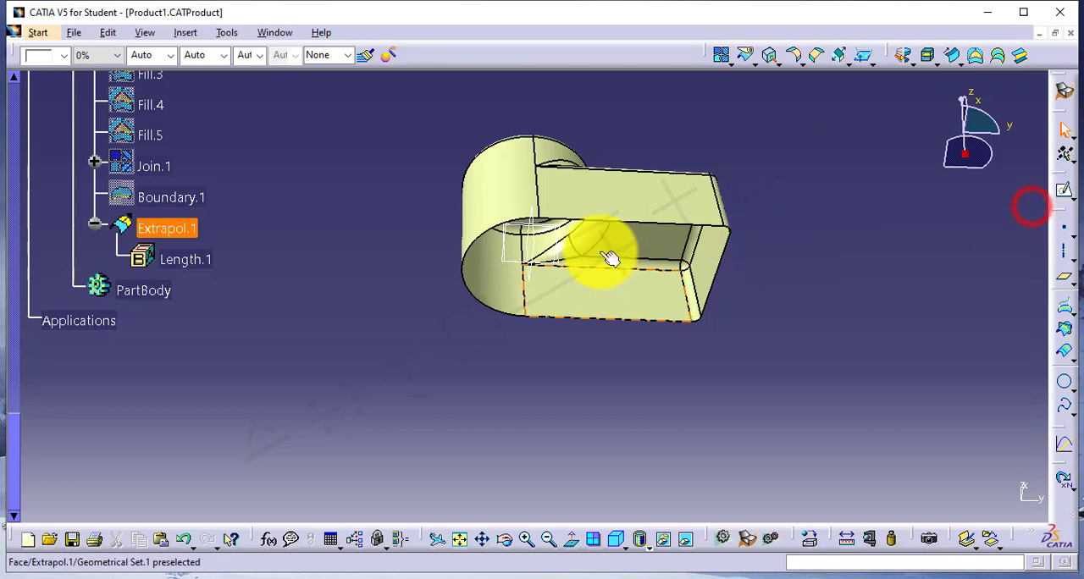
click(550, 384)
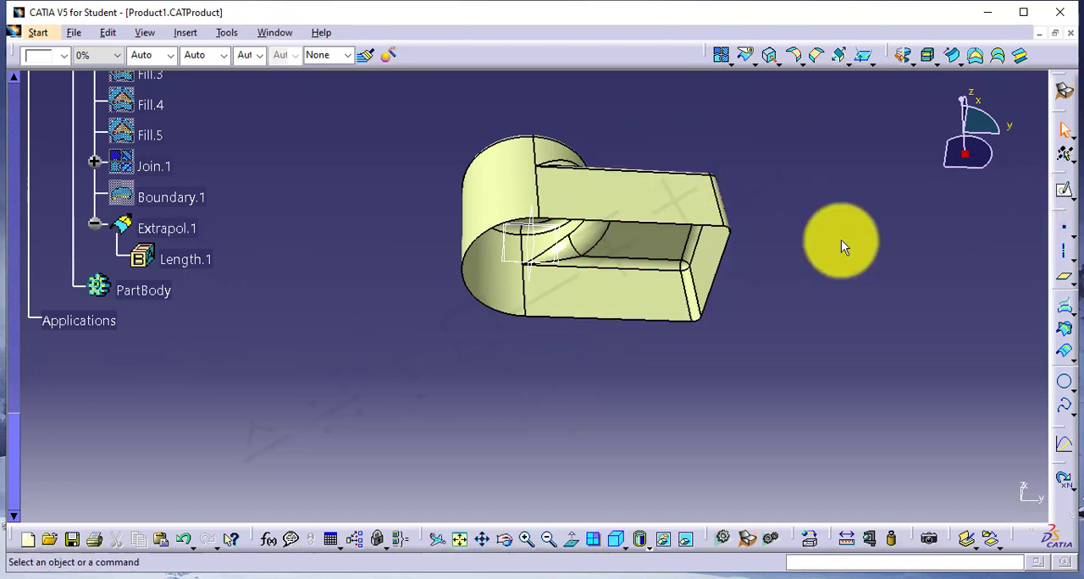
click(1067, 231)
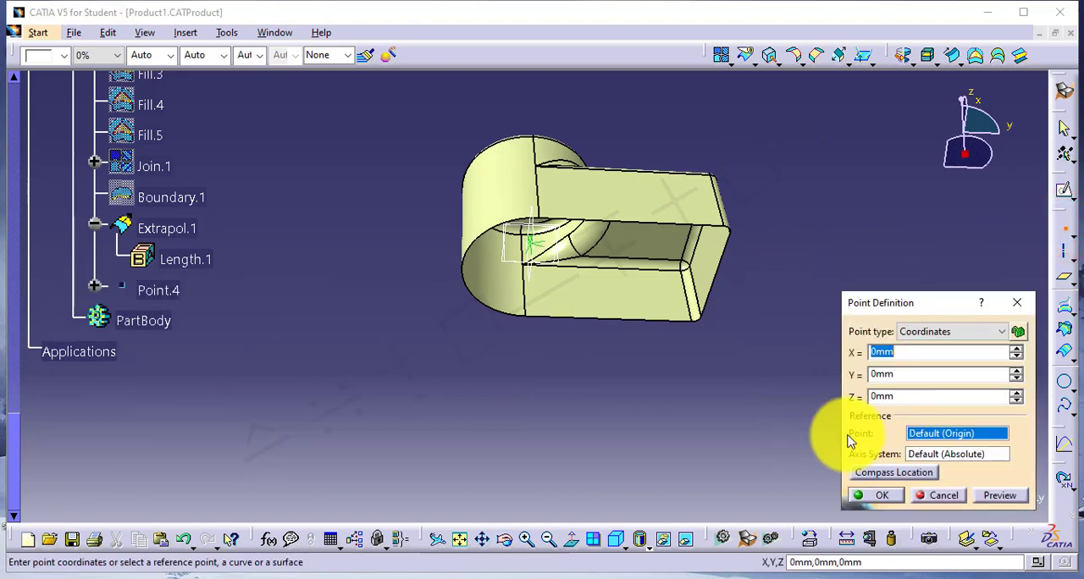
click(887, 495)
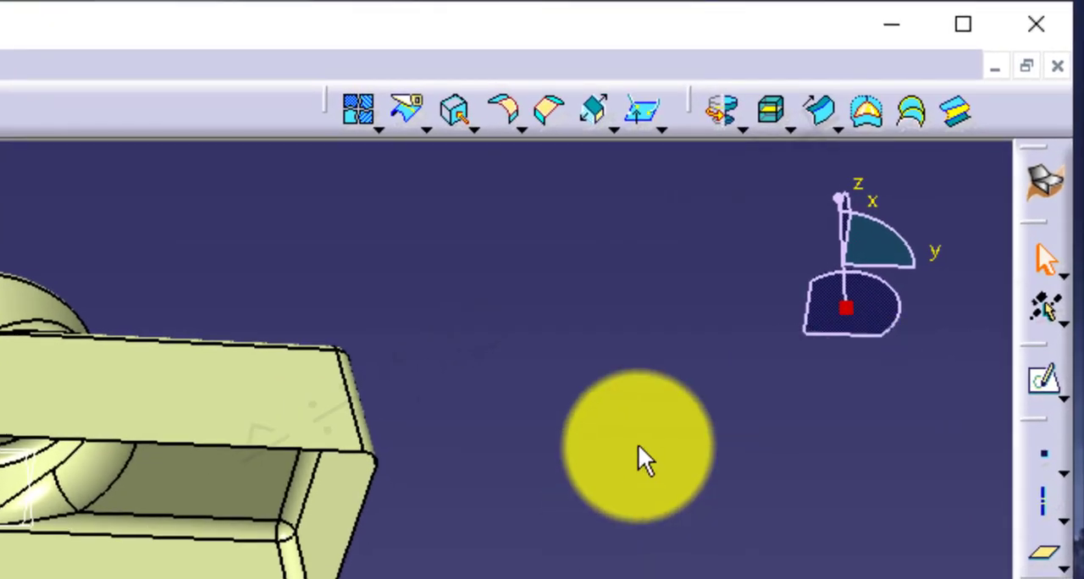
Set up a sphere surface centred on Point.4, try limiting it by angles, and return it to a whole sphere.
click(739, 120)
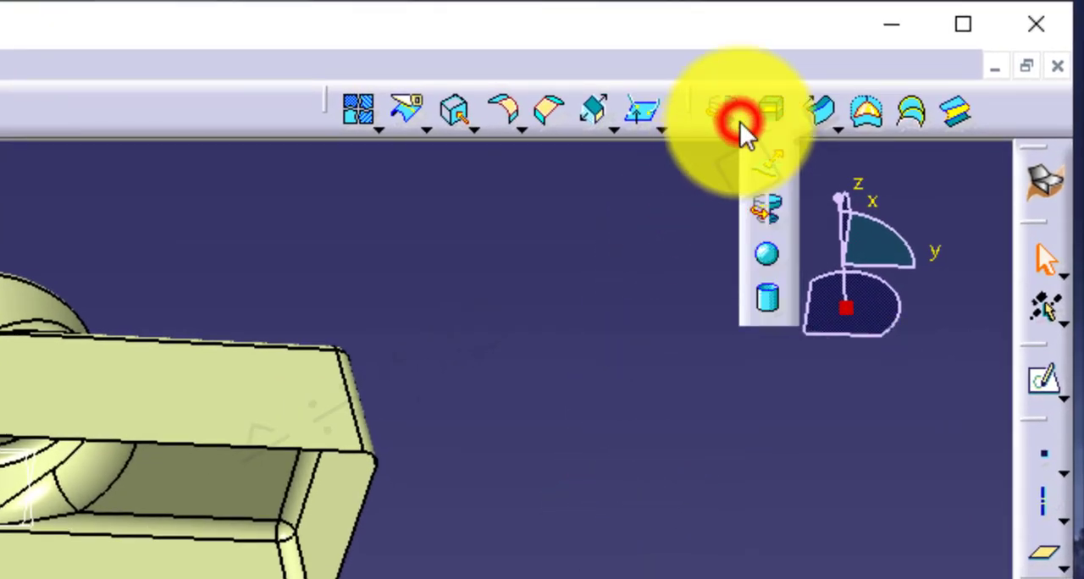
click(768, 258)
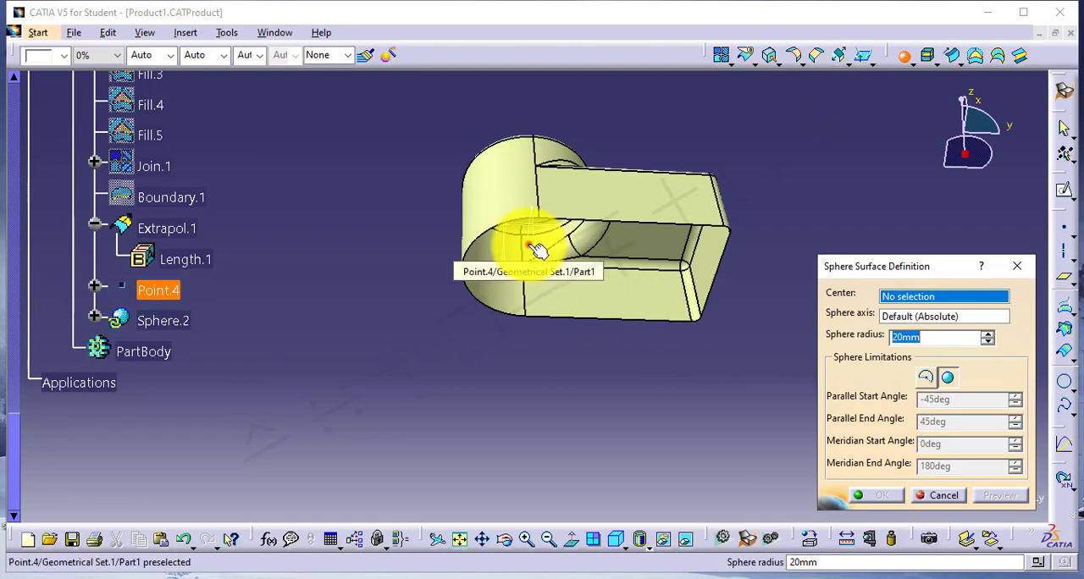
click(533, 245)
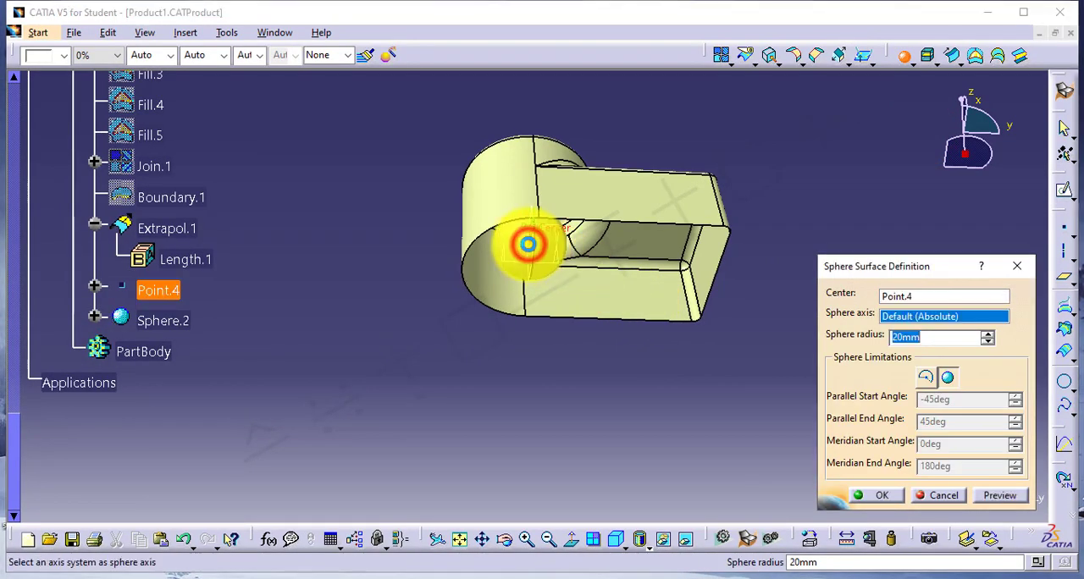
click(932, 339)
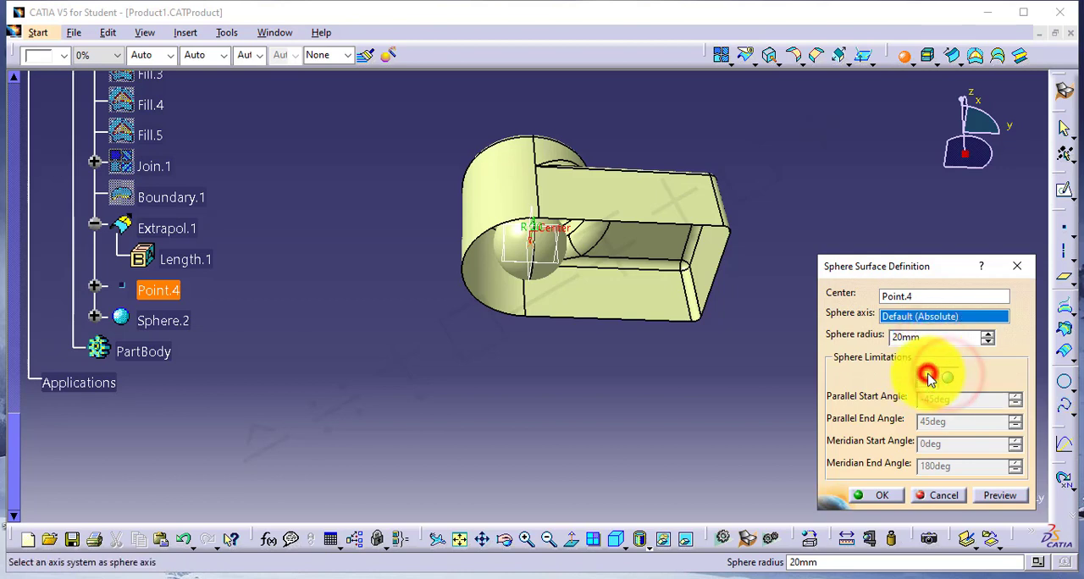
click(927, 378)
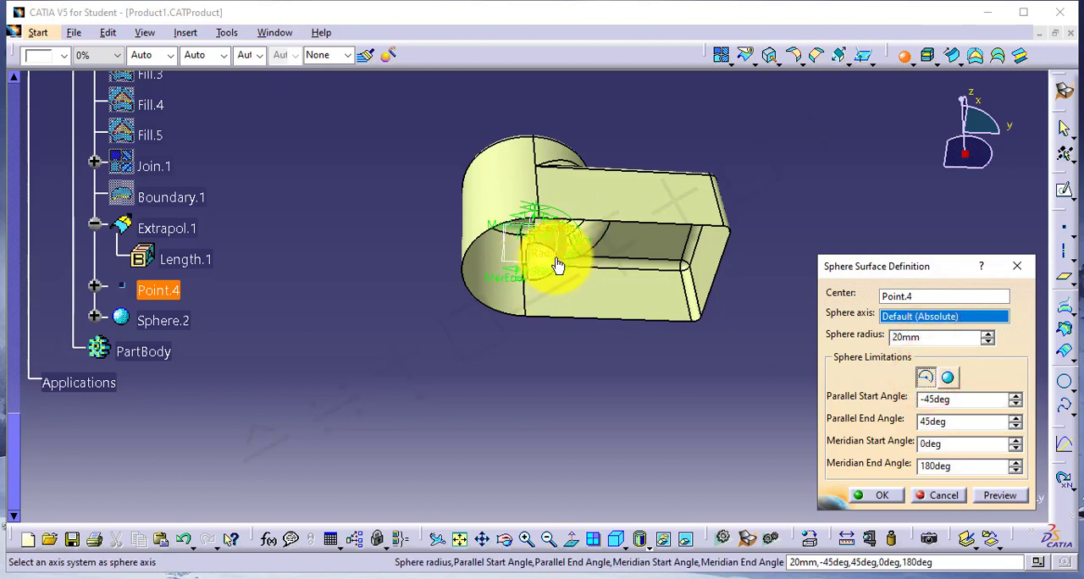
click(950, 379)
Set the sphere radius to 10 mm, preview the result and create the sphere.
click(939, 339)
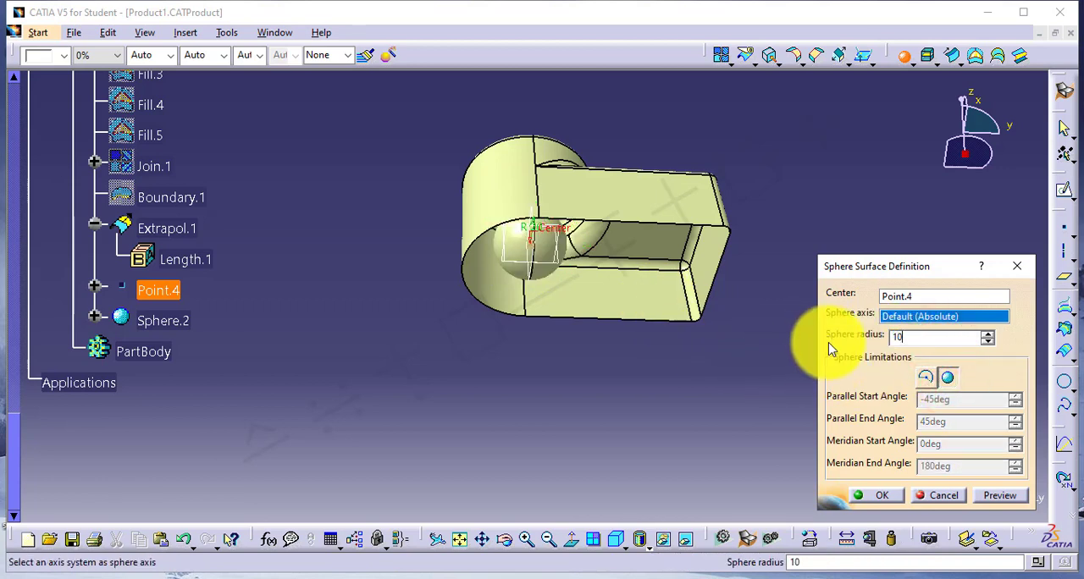
text(10)
click(1000, 495)
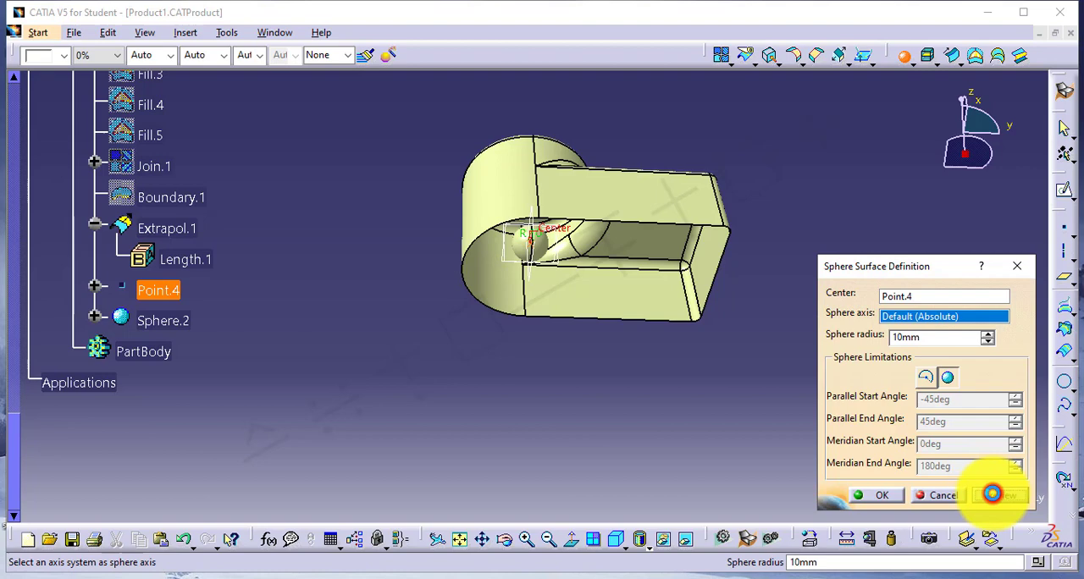
click(883, 495)
middle_click(596, 351)
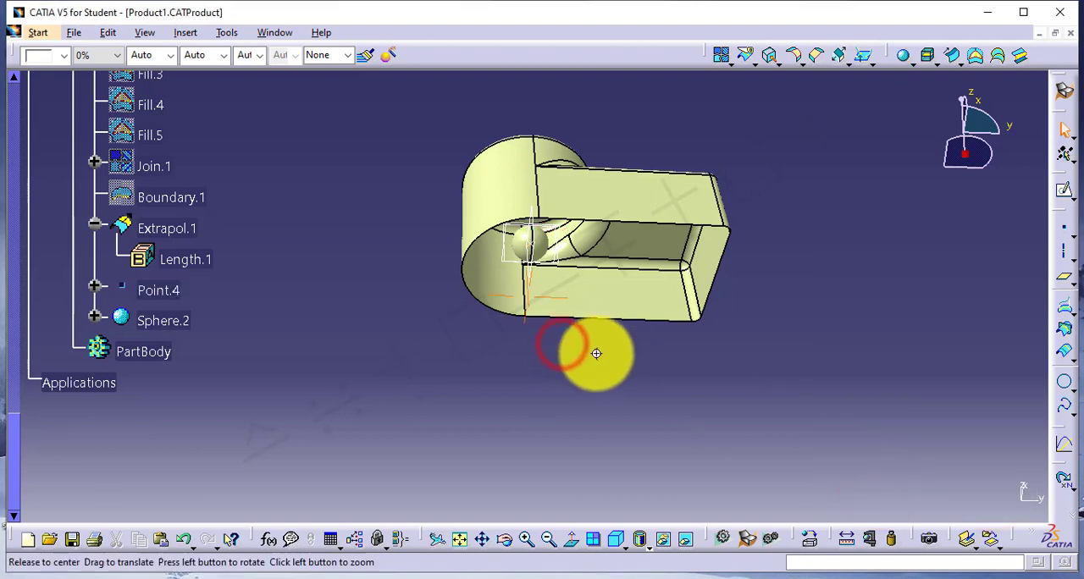
Set the radius of the sphere centred on Point.4 to 30 mm and apply the change.
middle_drag(596, 353, 603, 242)
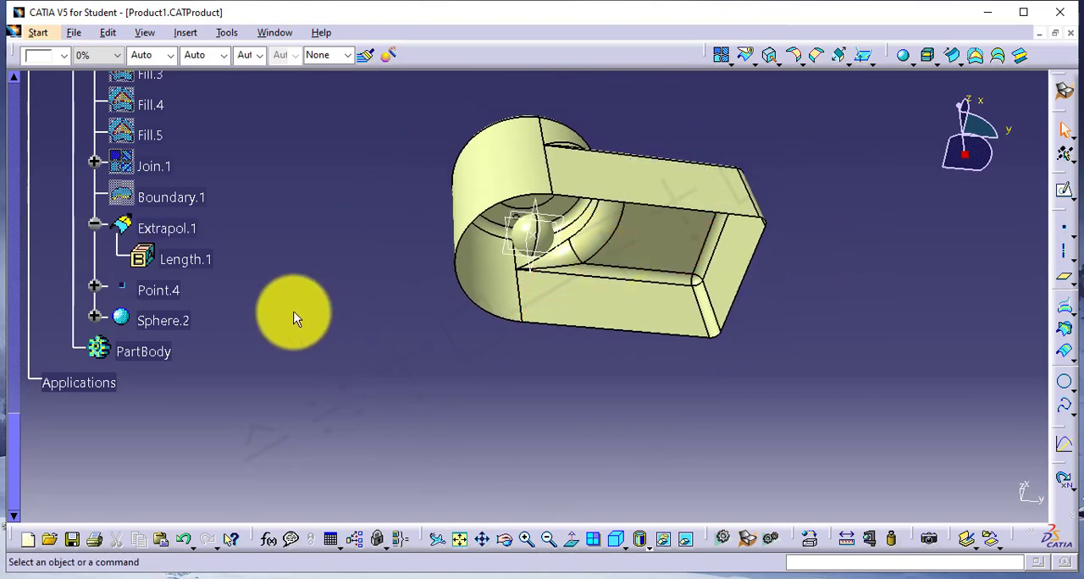
double_click(171, 321)
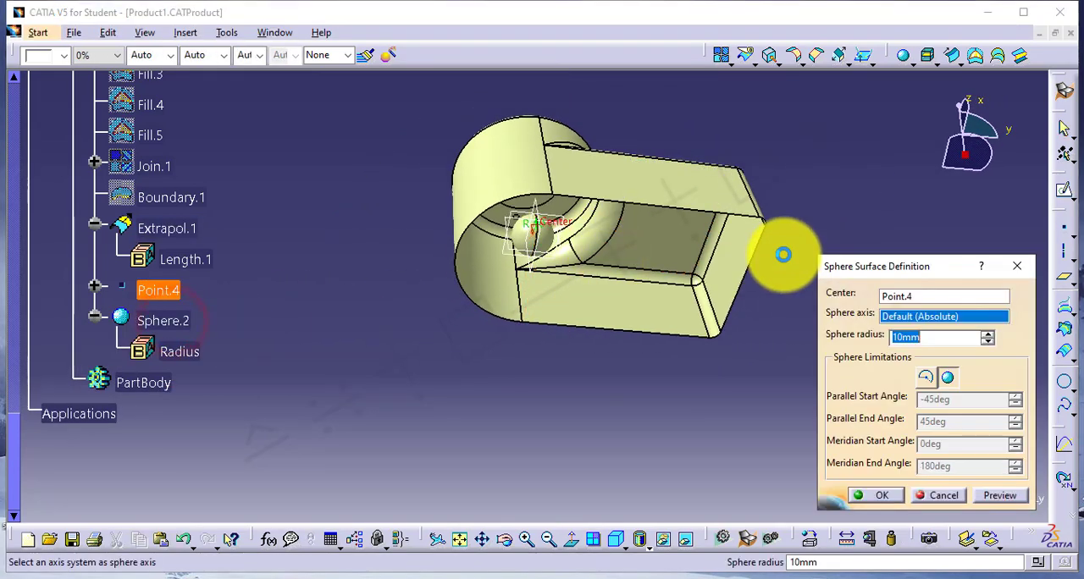
click(941, 343)
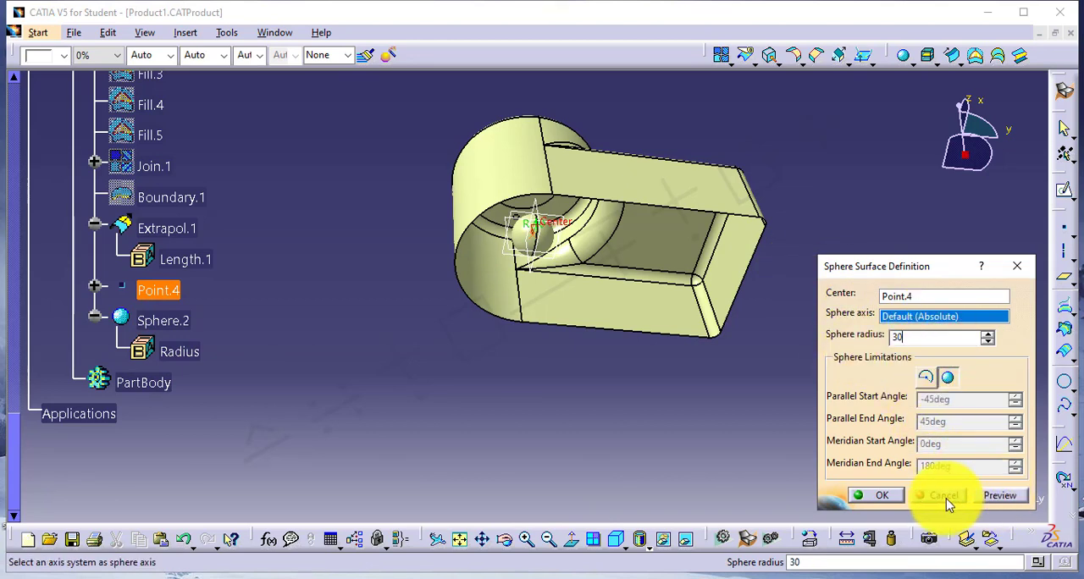
click(885, 496)
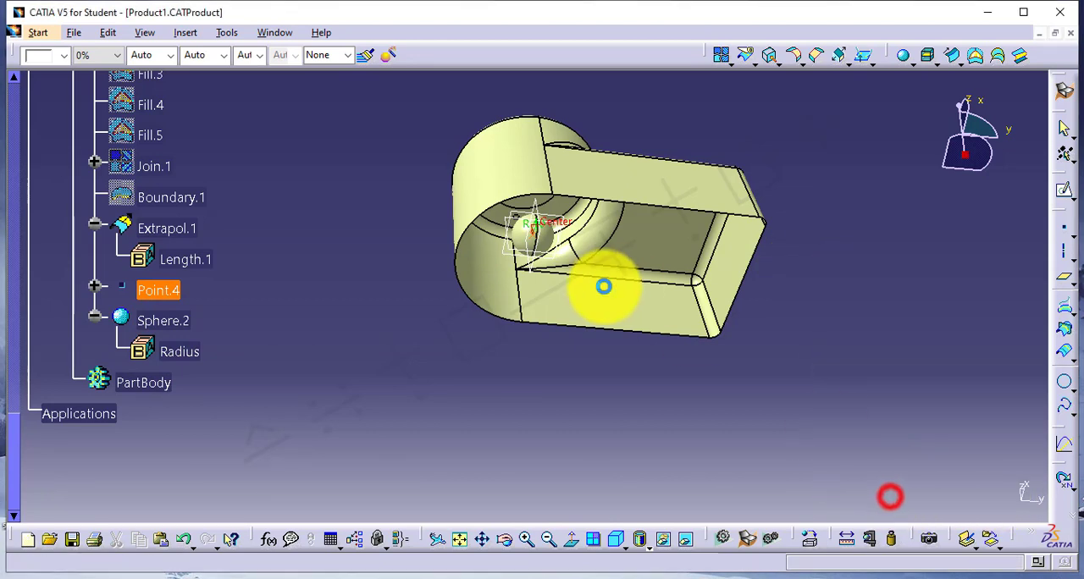
click(551, 359)
middle_drag(598, 266, 542, 230)
Delete the sphere from the geometrical set, keeping its centre point.
right_click(171, 318)
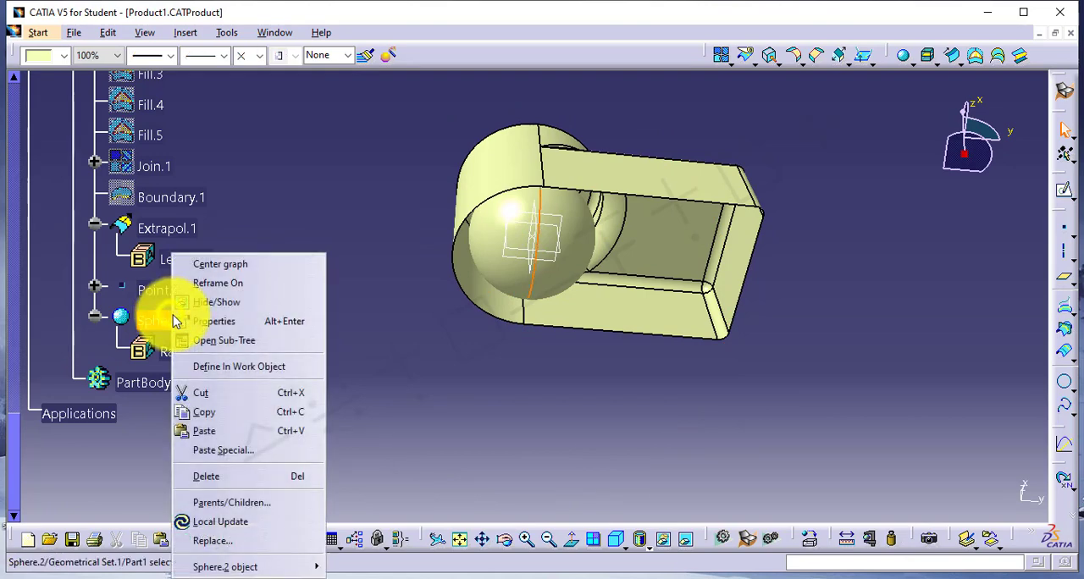
click(229, 476)
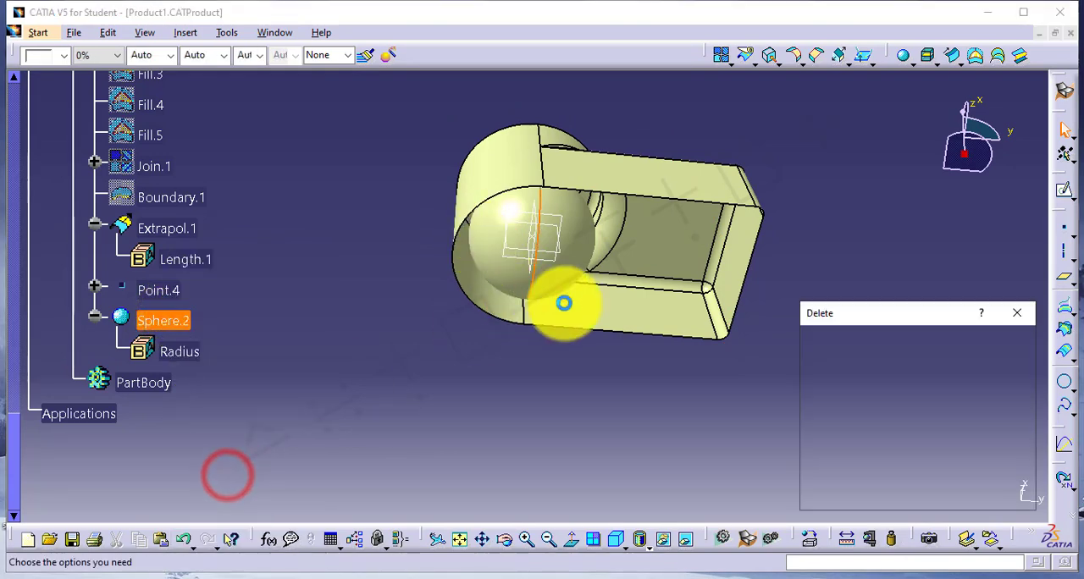
click(946, 496)
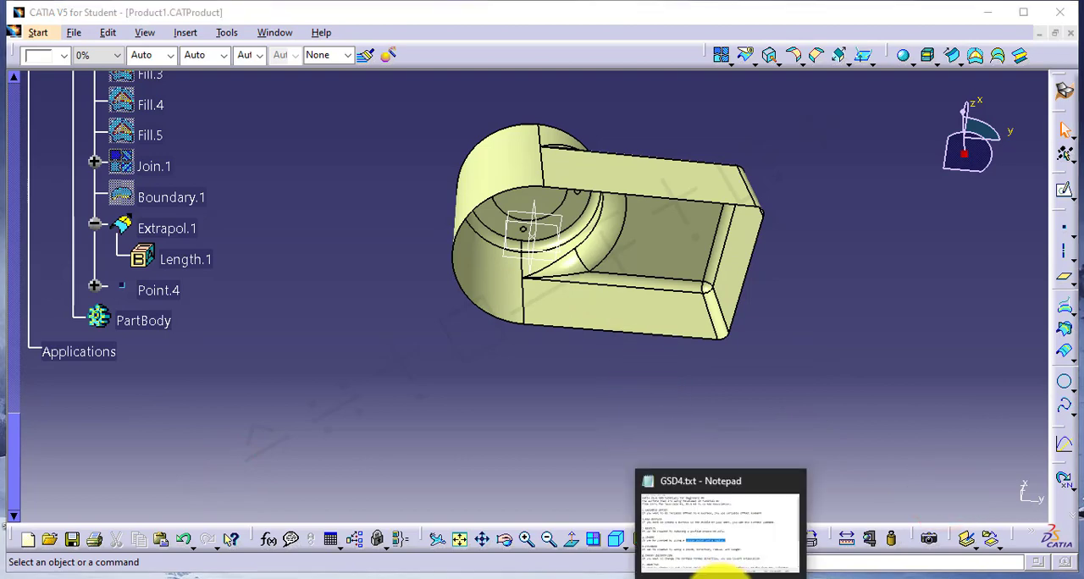
Switch to the GSD4.txt notes in Notepad and read the definition of the Cylinder command.
click(714, 573)
scroll(161, 288, down, 2)
scroll(149, 300, down, 2)
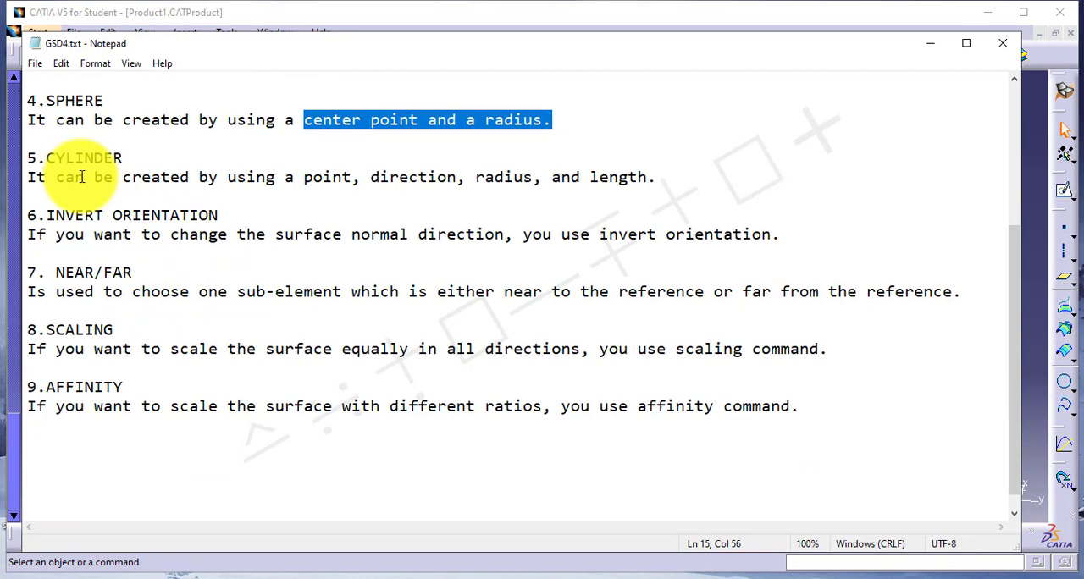
click(27, 157)
drag(48, 155, 118, 152)
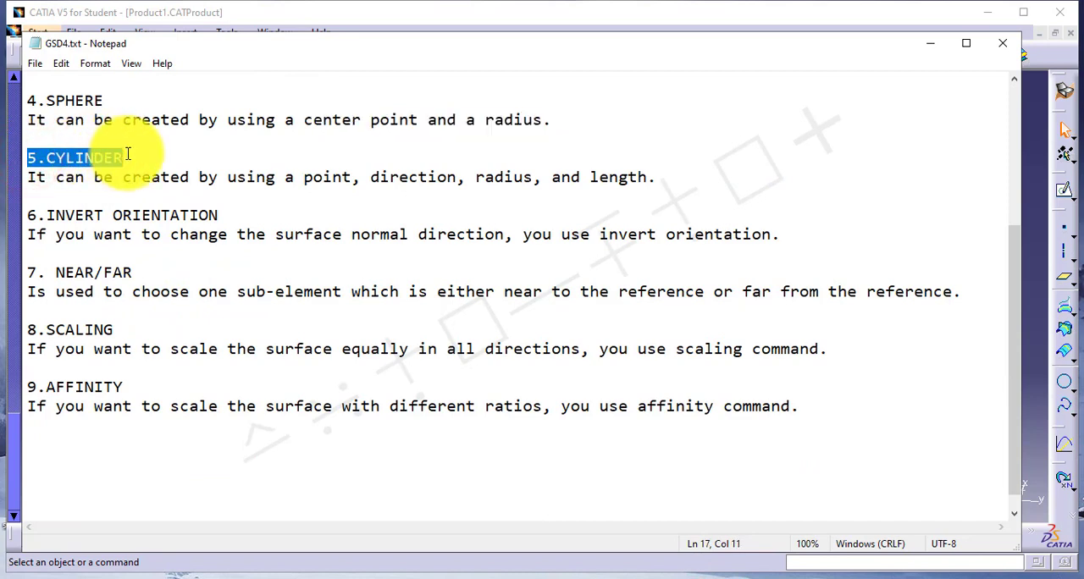
drag(28, 178, 639, 182)
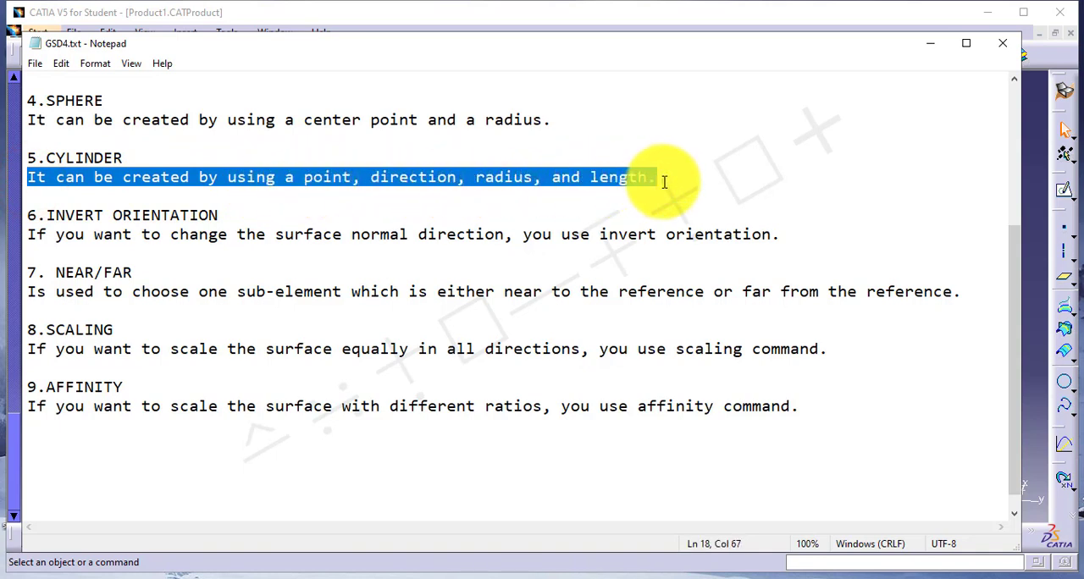
click(302, 179)
drag(332, 179, 647, 176)
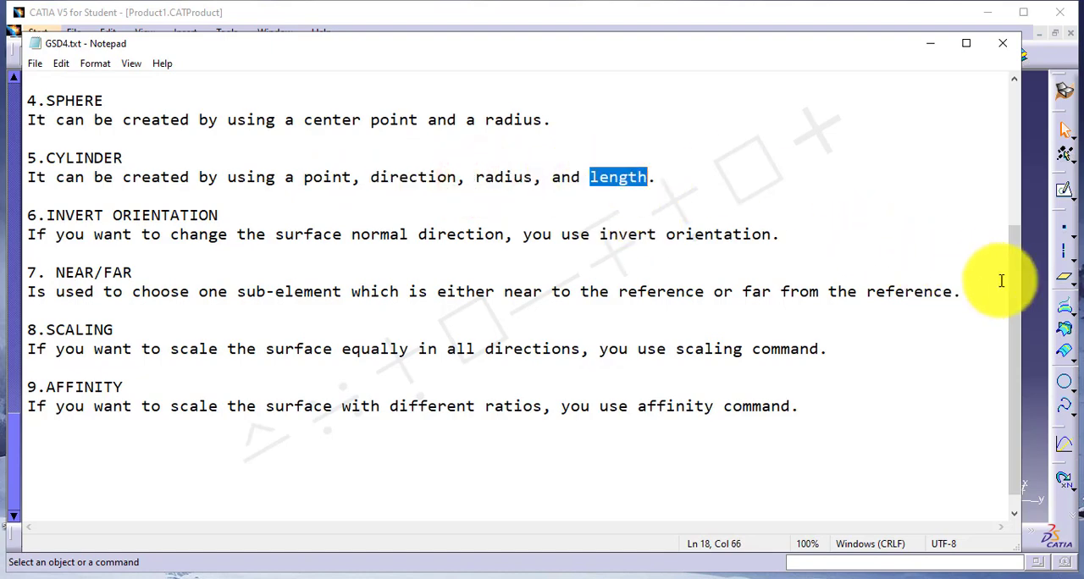
Return to CATIA and set up a cylinder surface at Point.4 with the zx plane as direction and a 50 mm radius.
click(1029, 289)
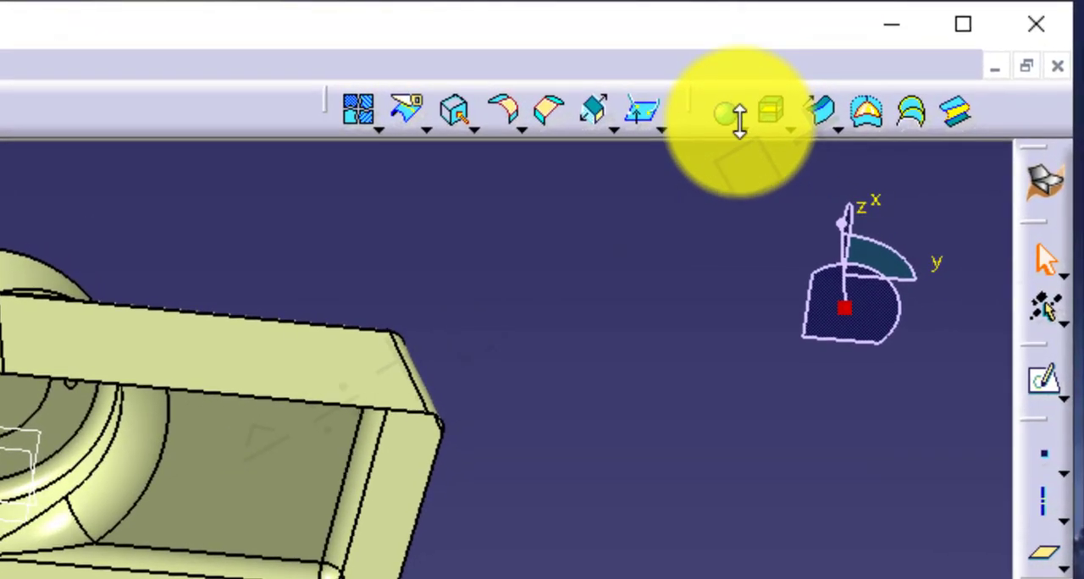
click(739, 116)
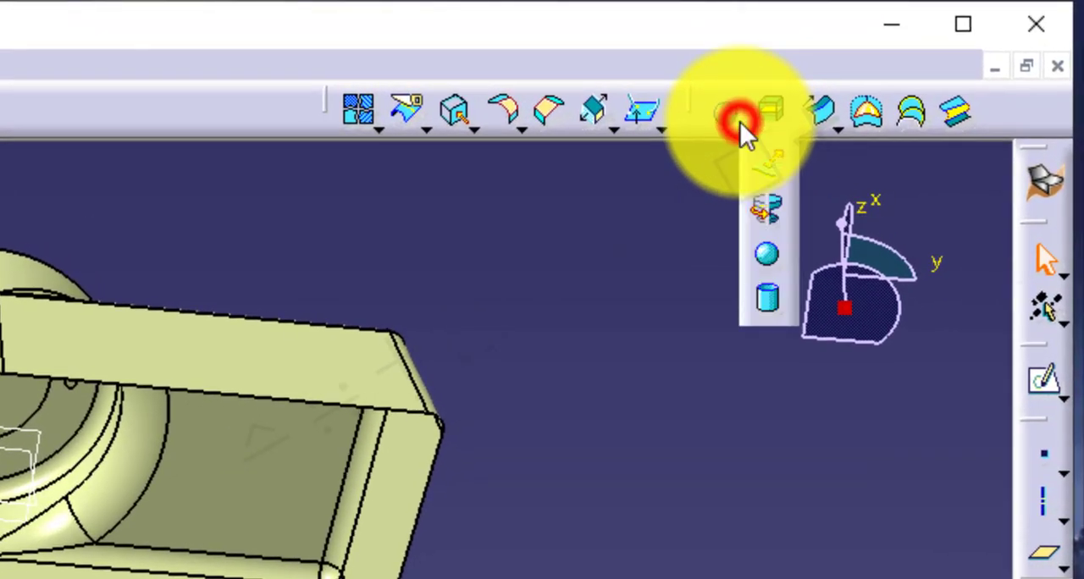
click(769, 302)
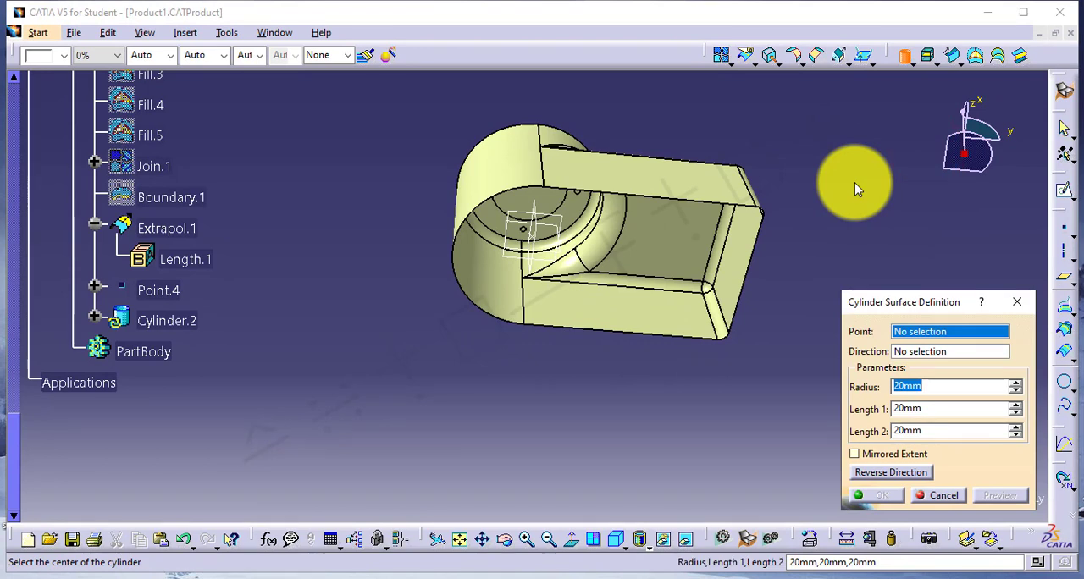
click(167, 292)
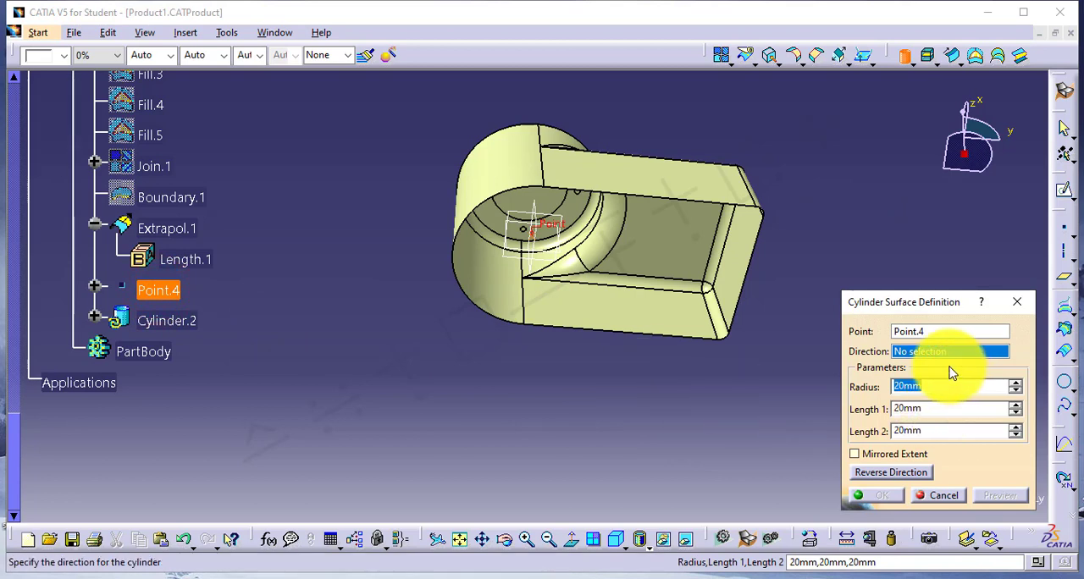
click(533, 269)
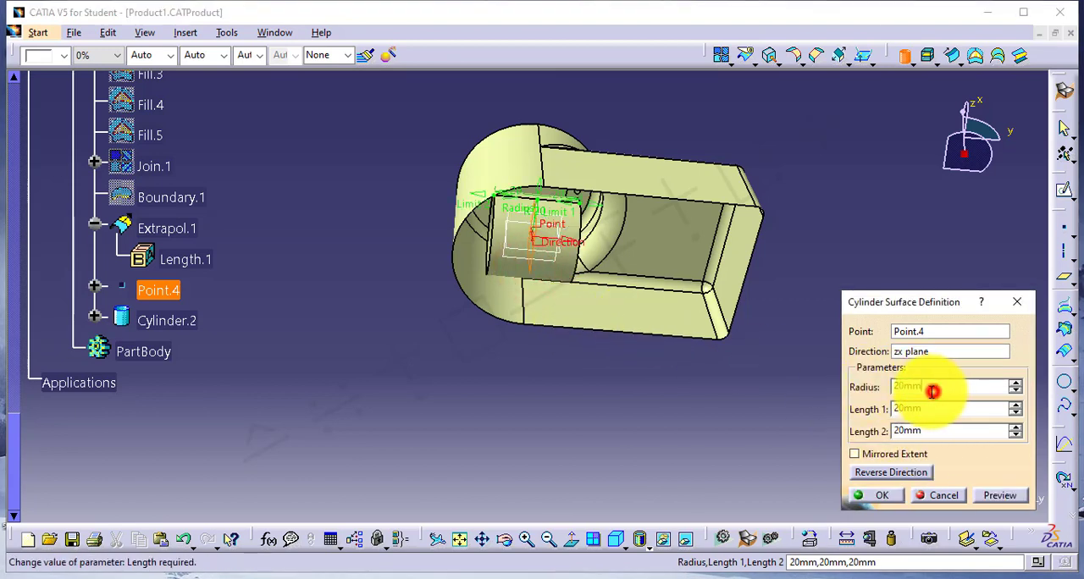
drag(932, 391, 844, 385)
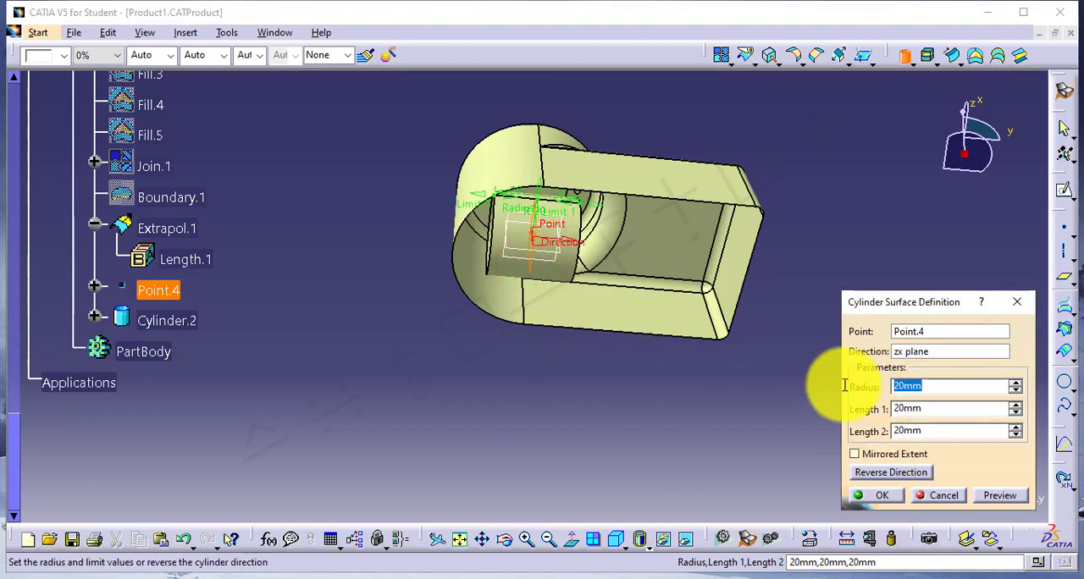
Set the cylinder's Length 1 to 10 mm and Length 2 to 50 mm.
click(944, 413)
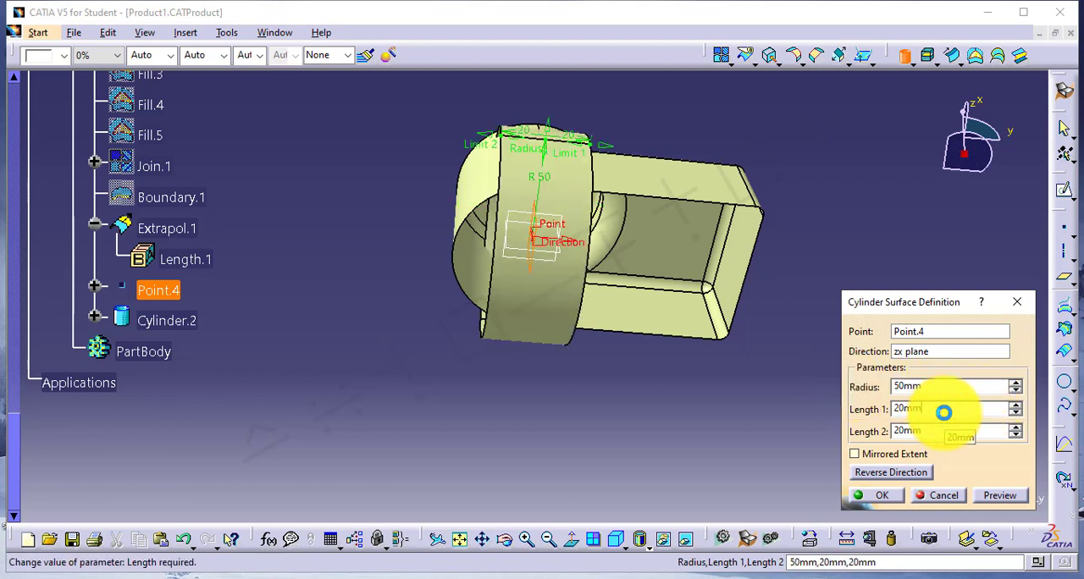
drag(949, 412, 826, 420)
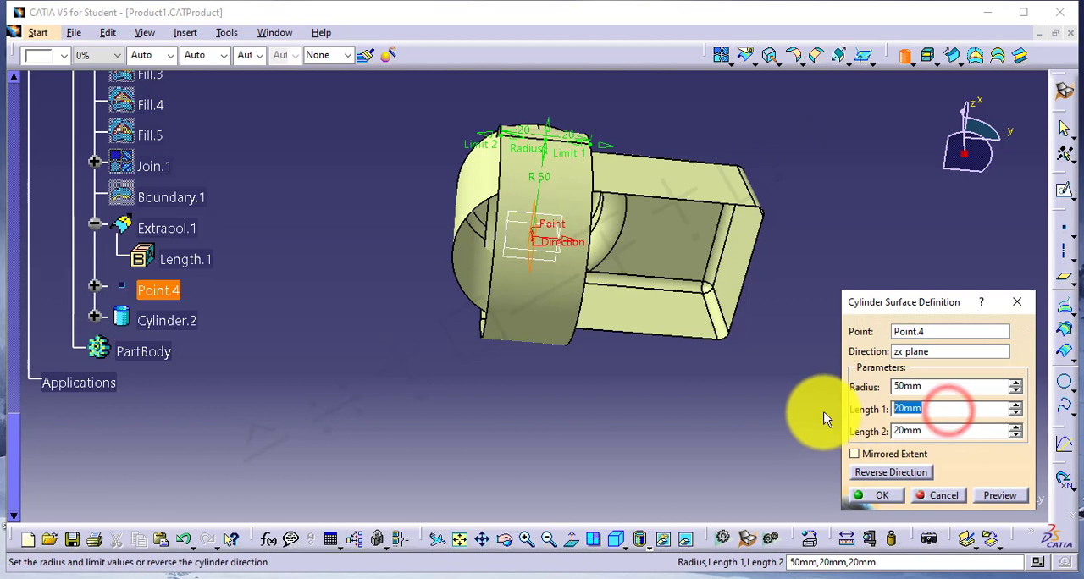
text(10)
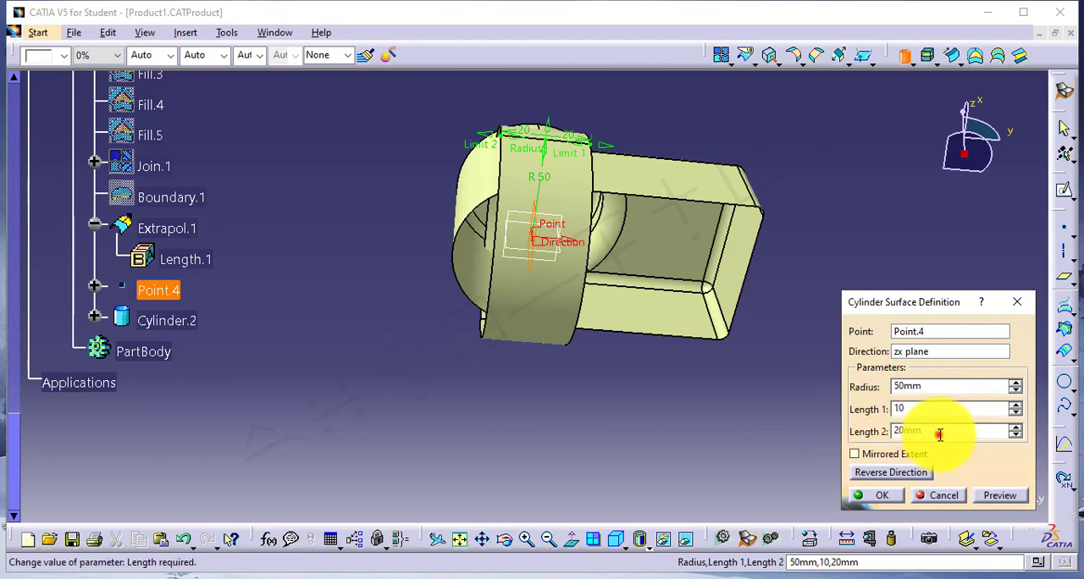
click(938, 434)
drag(938, 434, 857, 433)
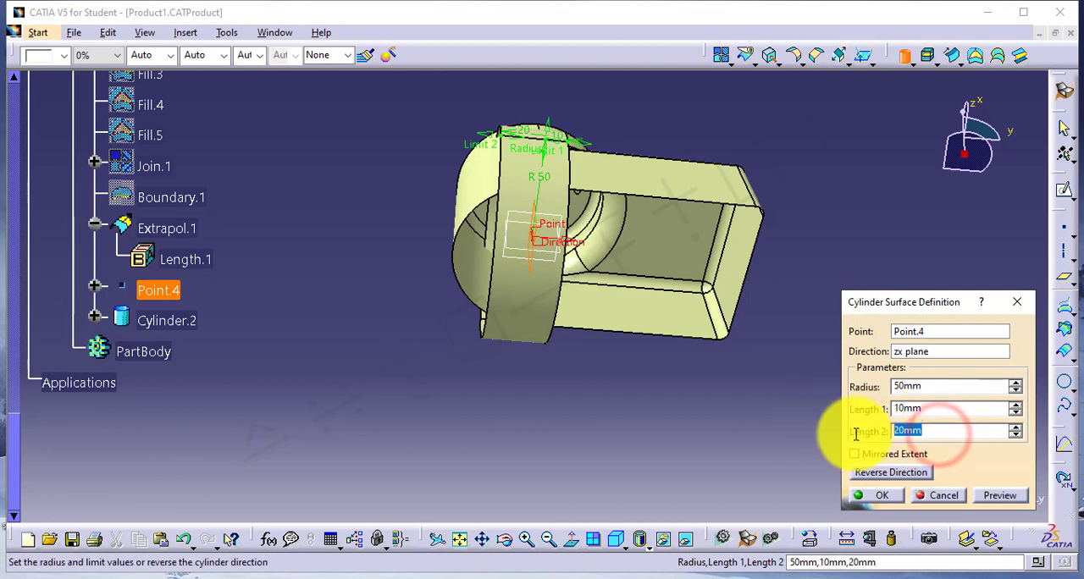
click(943, 408)
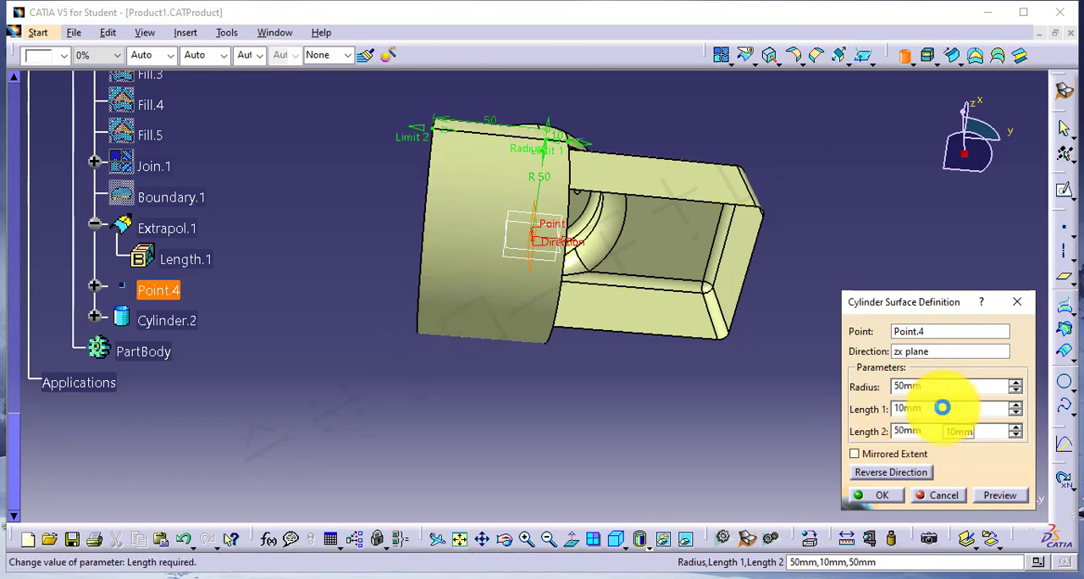
click(942, 408)
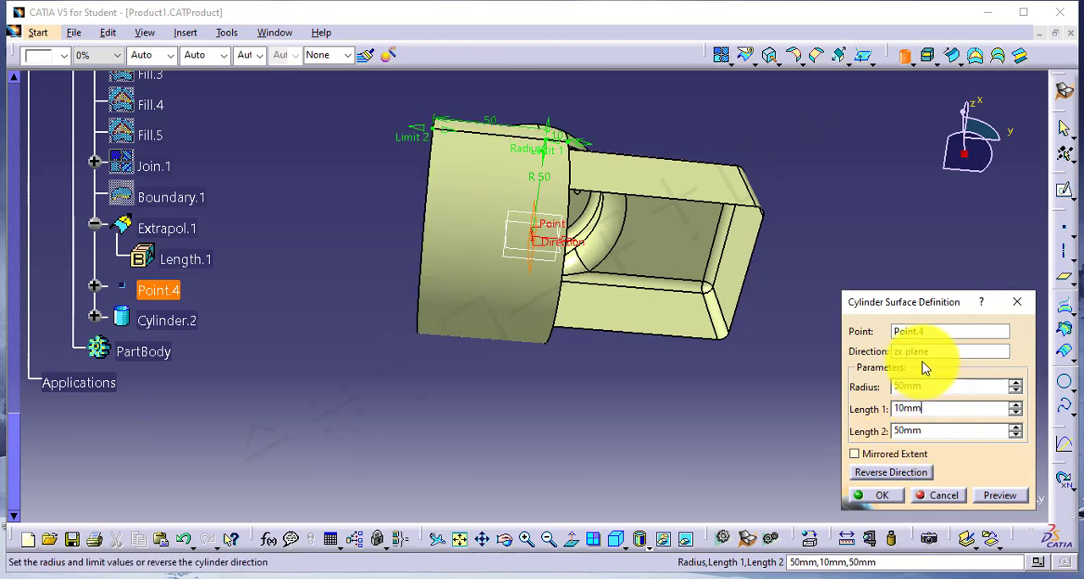
Try the yz plane as the cylinder's direction, switch it to the xy plane and create the cylinder.
click(911, 351)
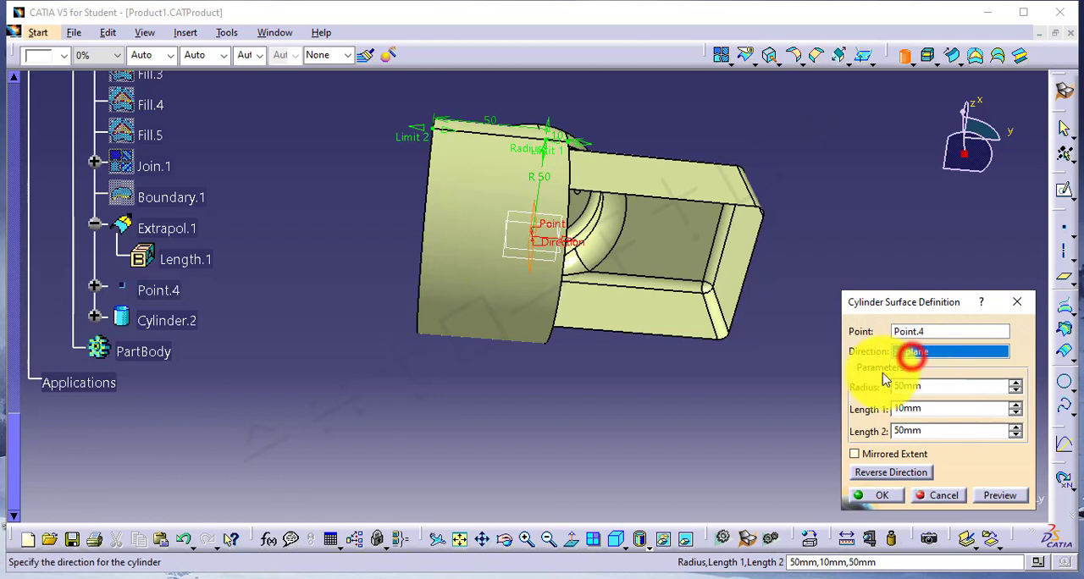
click(523, 254)
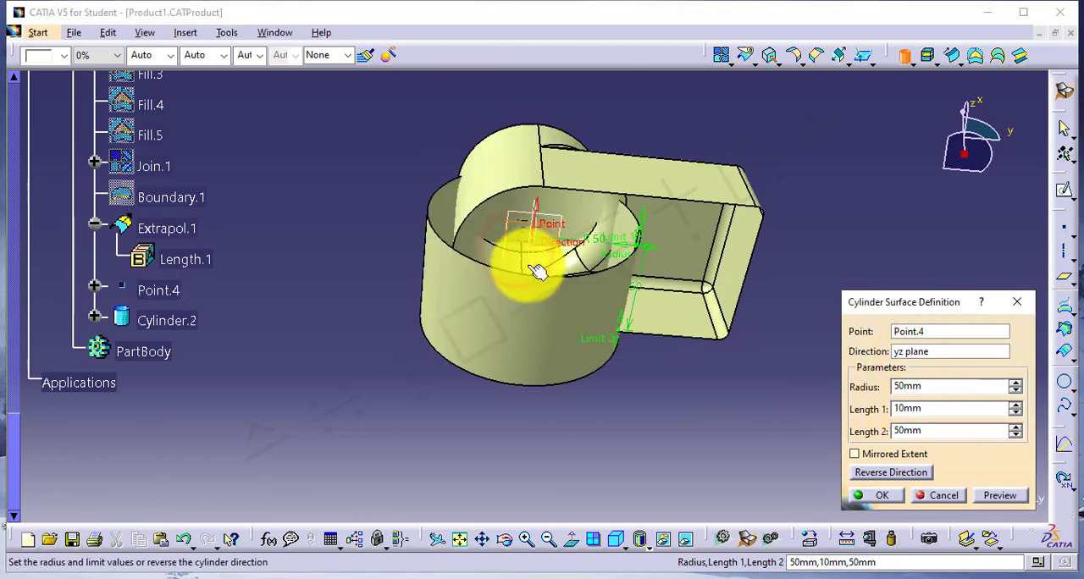
click(878, 383)
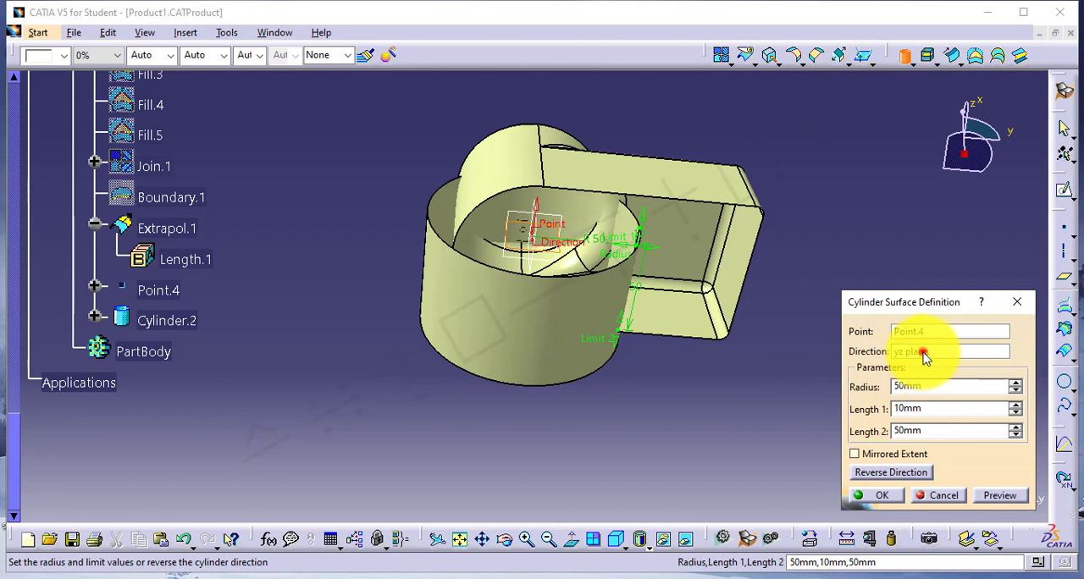
click(921, 353)
click(511, 258)
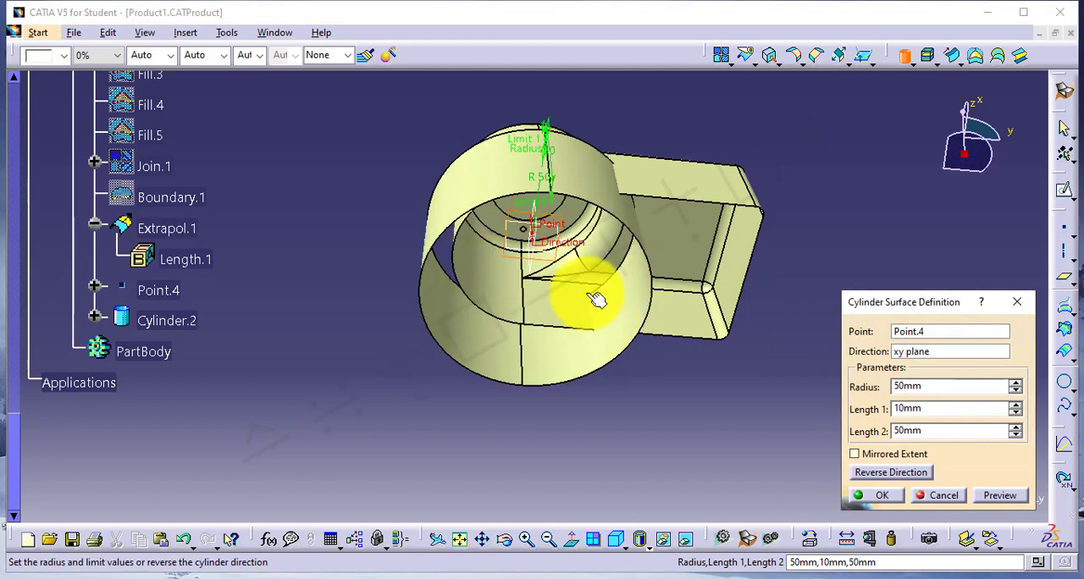
click(646, 382)
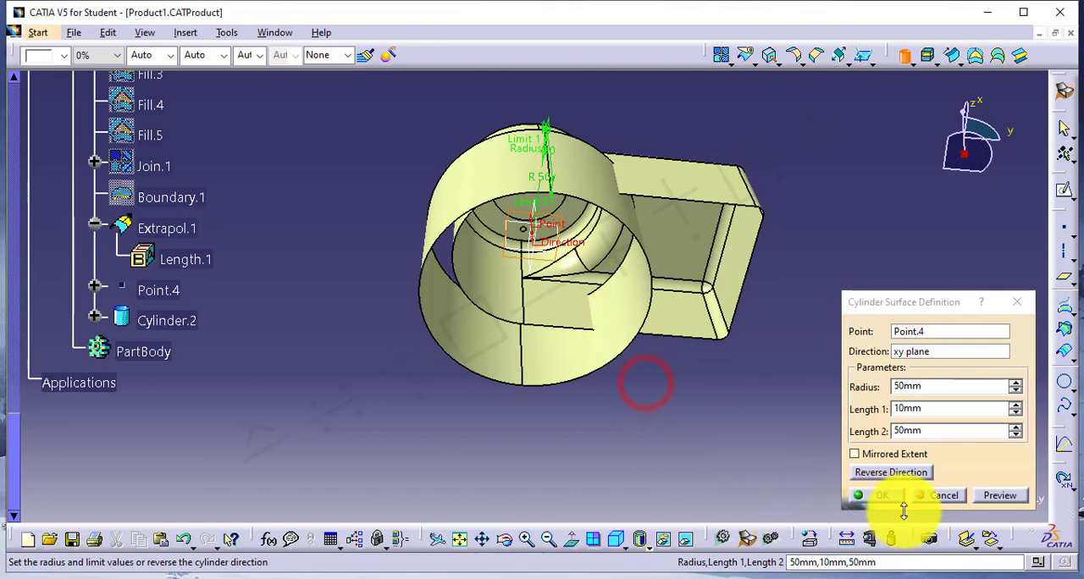
click(883, 496)
middle_drag(617, 394, 457, 310)
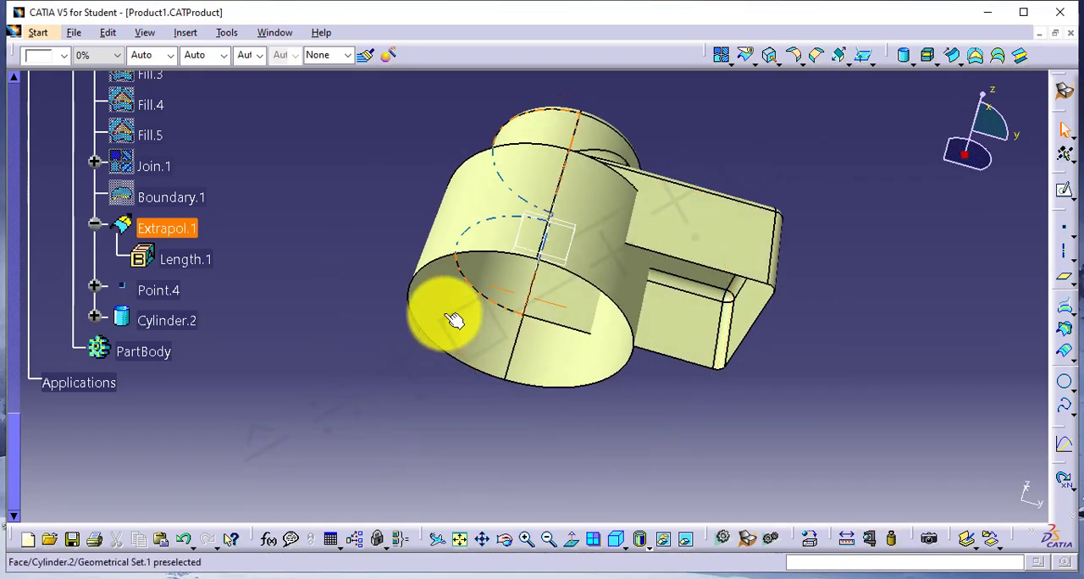
Delete the cylinder surface from the geometrical set.
right_click(161, 320)
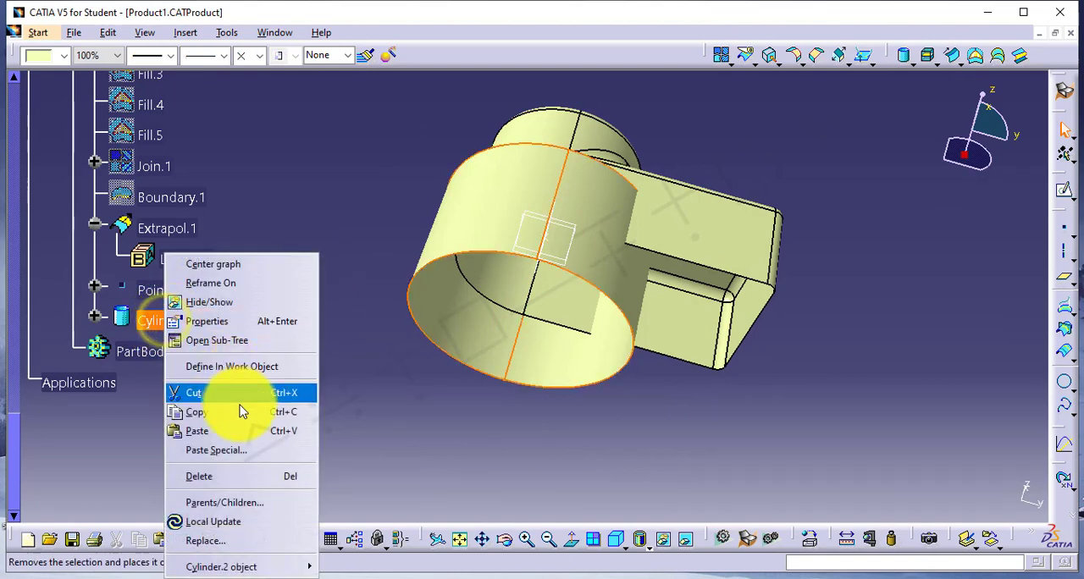
click(219, 478)
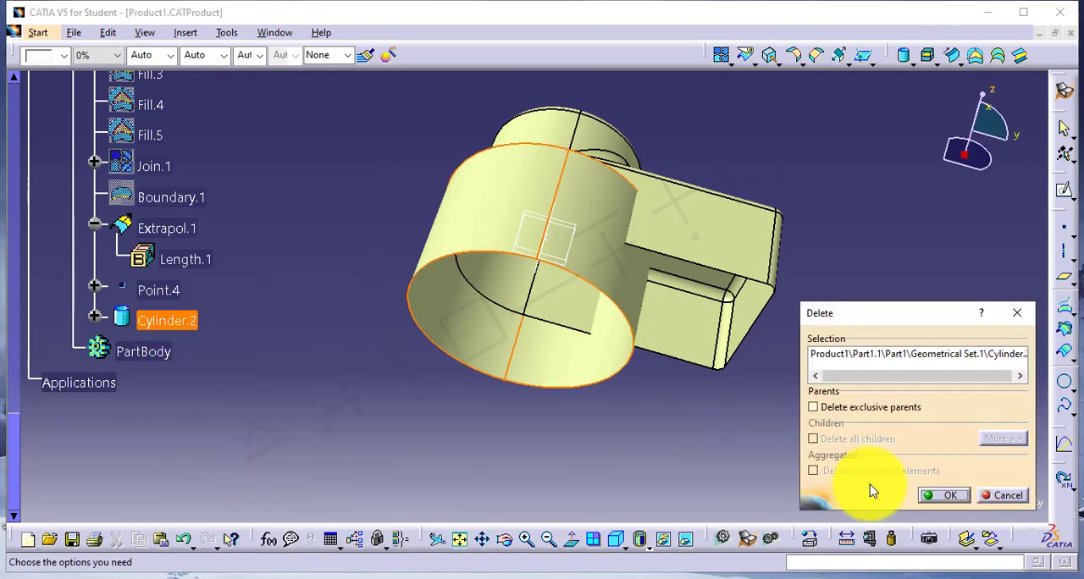
click(943, 498)
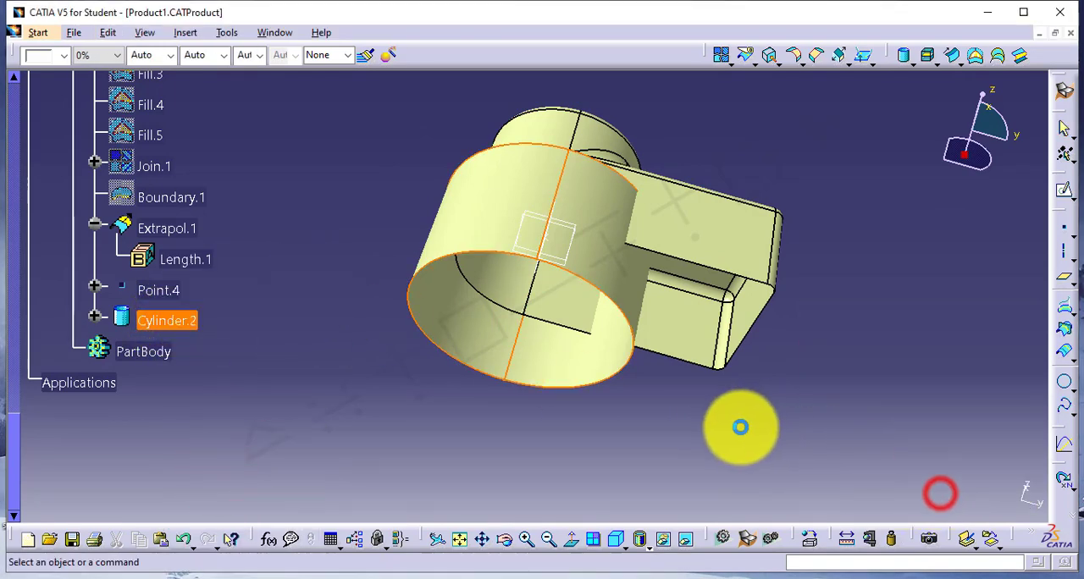
Switch to the GSD4.txt notes in Notepad and read the definition of the Invert Orientation command.
click(718, 558)
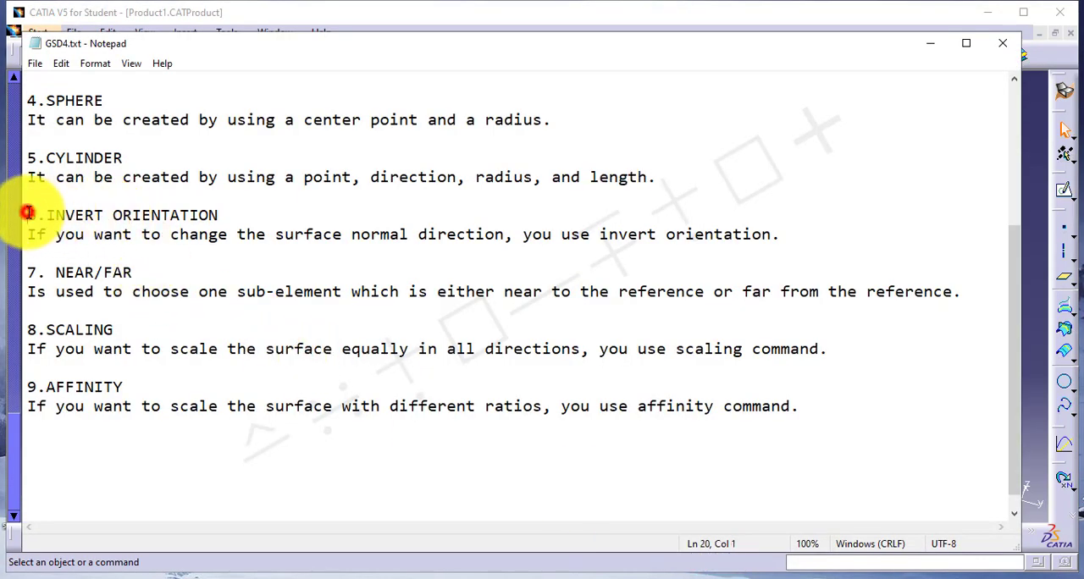
drag(48, 213, 208, 210)
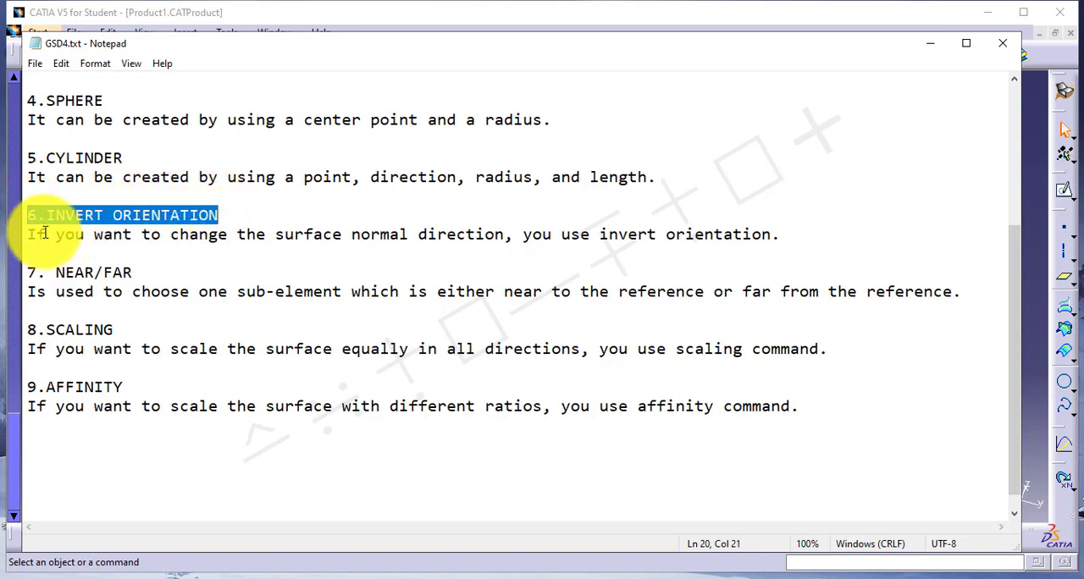
drag(28, 234, 647, 251)
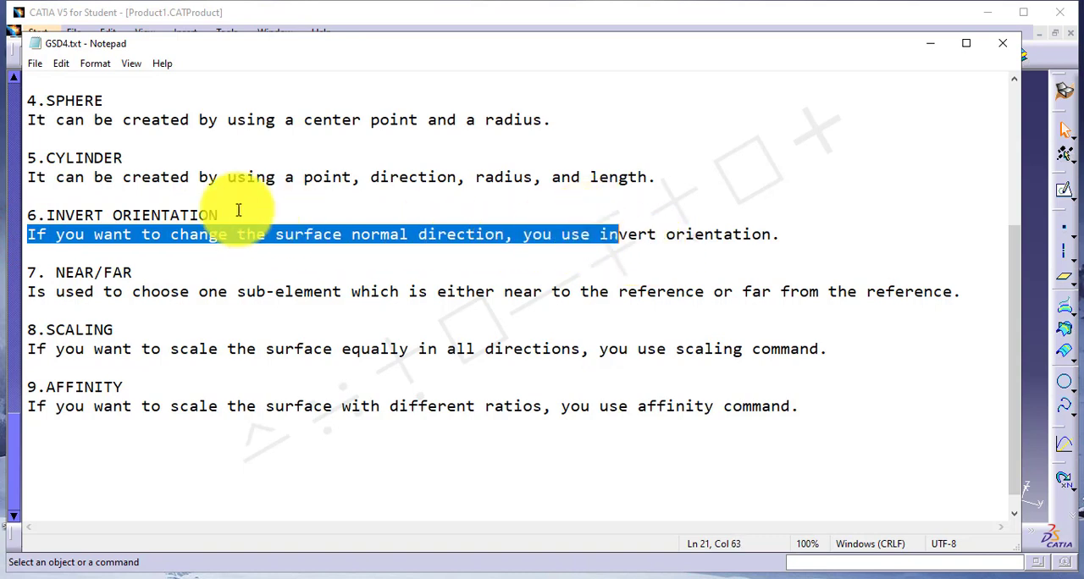
Highlight the Invert Orientation definition in the notes and its phrase "surface normal direction".
drag(779, 235, 321, 219)
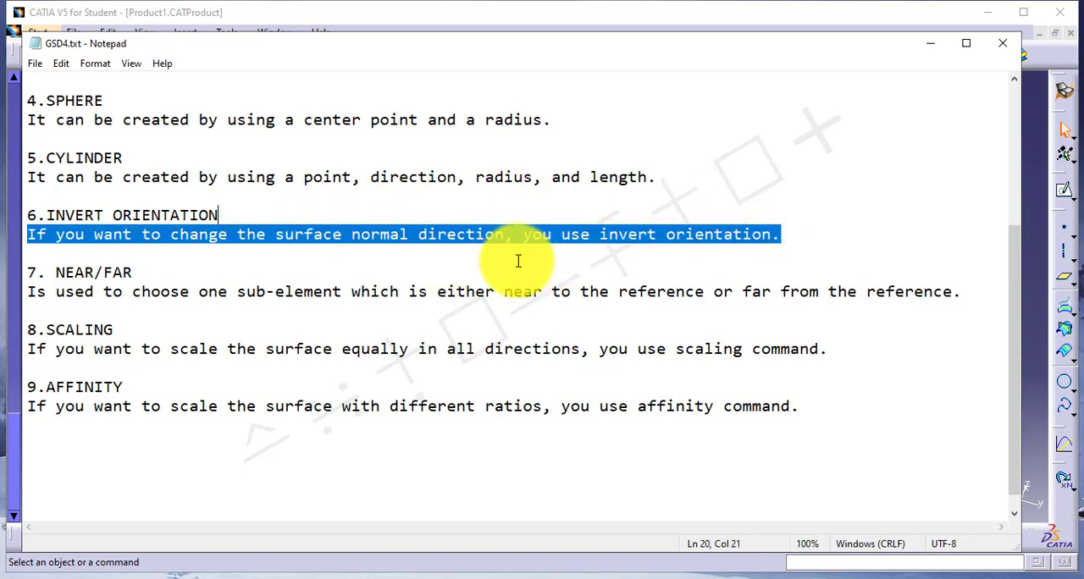
click(352, 238)
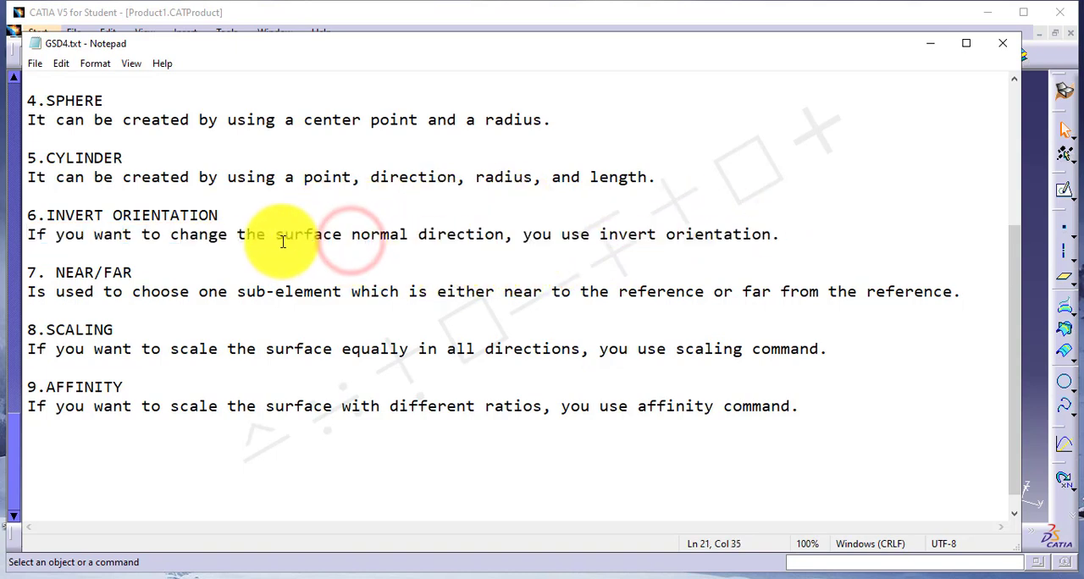
drag(276, 236, 508, 237)
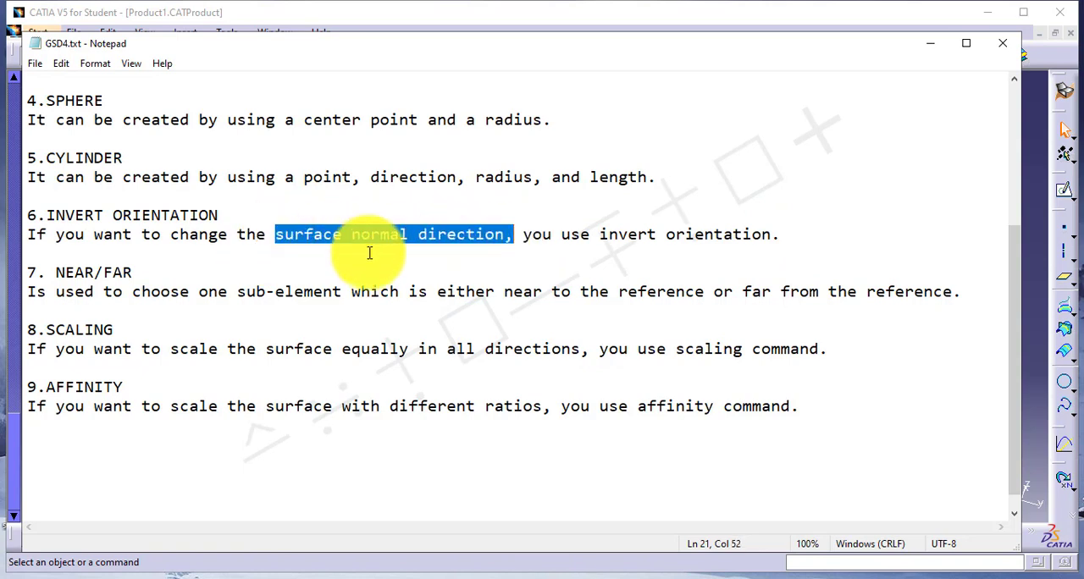
Switch to CATIA and open the Join.1 definition to examine its surface normal direction, leaving the join unmodified.
click(1030, 169)
click(291, 276)
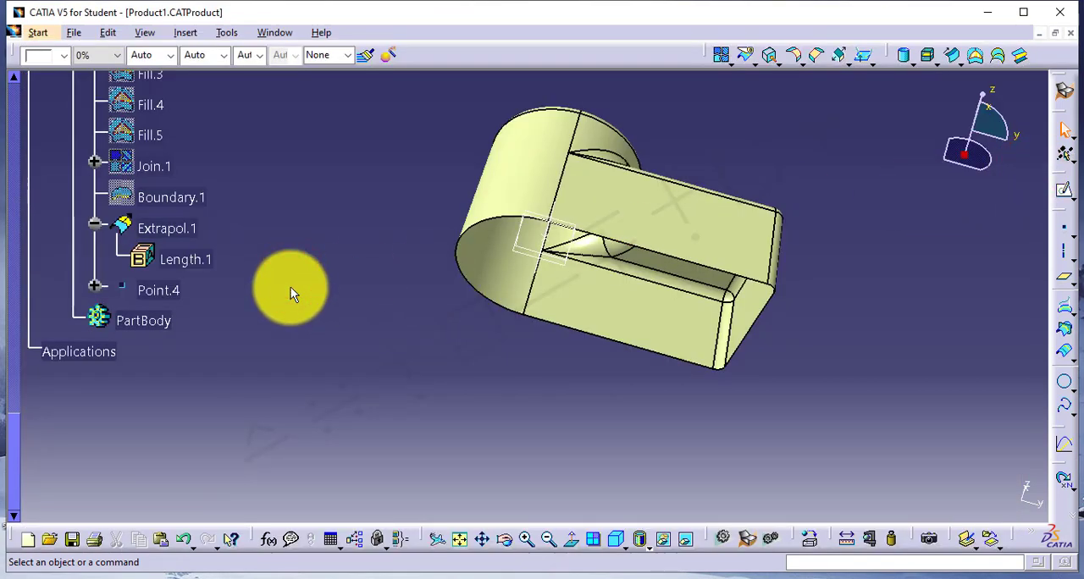
click(156, 169)
double_click(155, 167)
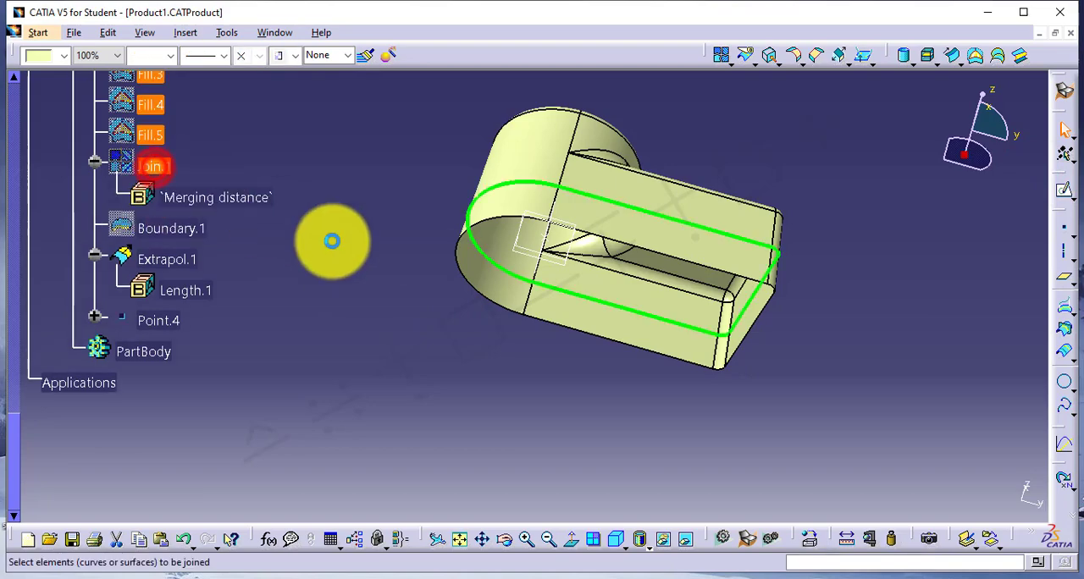
middle_drag(438, 237, 665, 170)
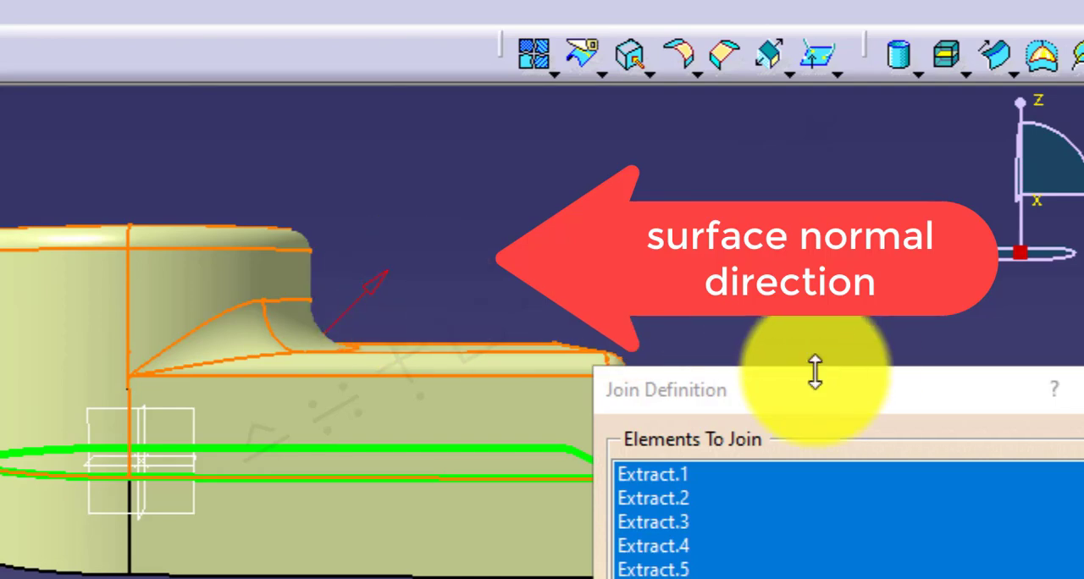
click(1083, 387)
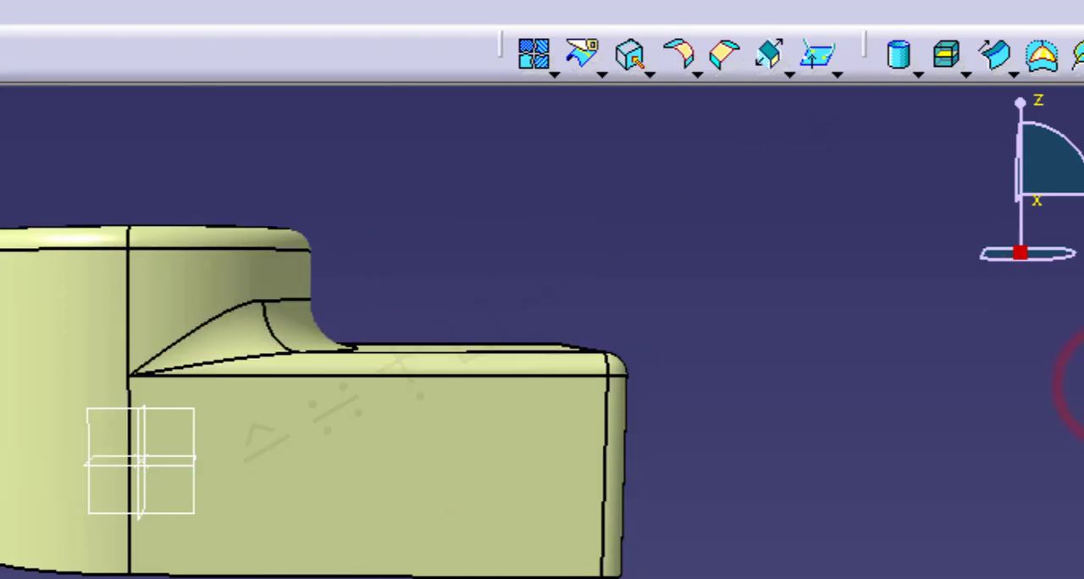
click(488, 465)
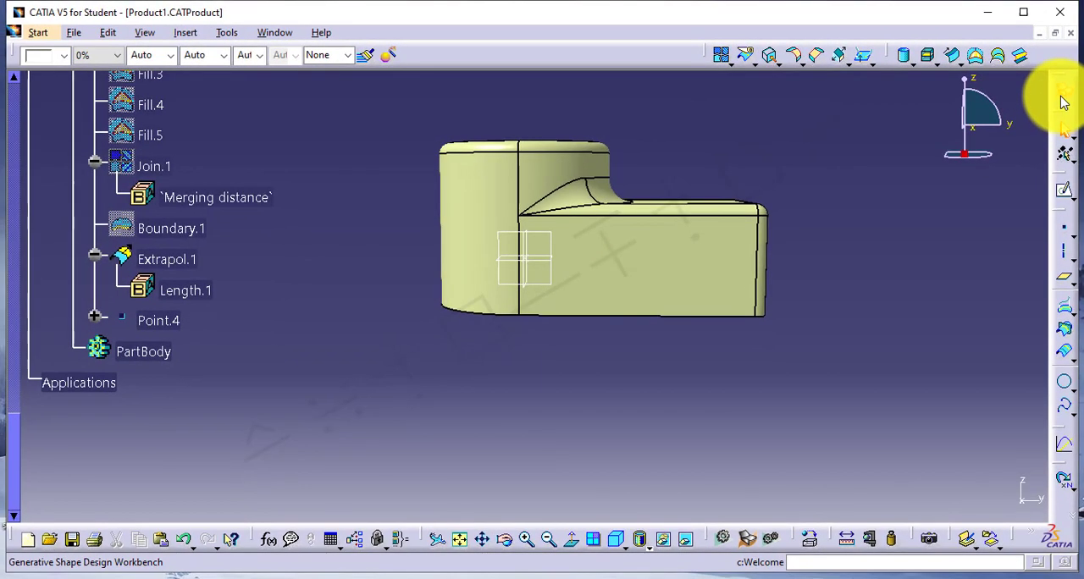
In the Part Design workbench, thicken the Extrapol.1 surface outward with a 5 mm first offset and 0 mm second offset.
click(1065, 102)
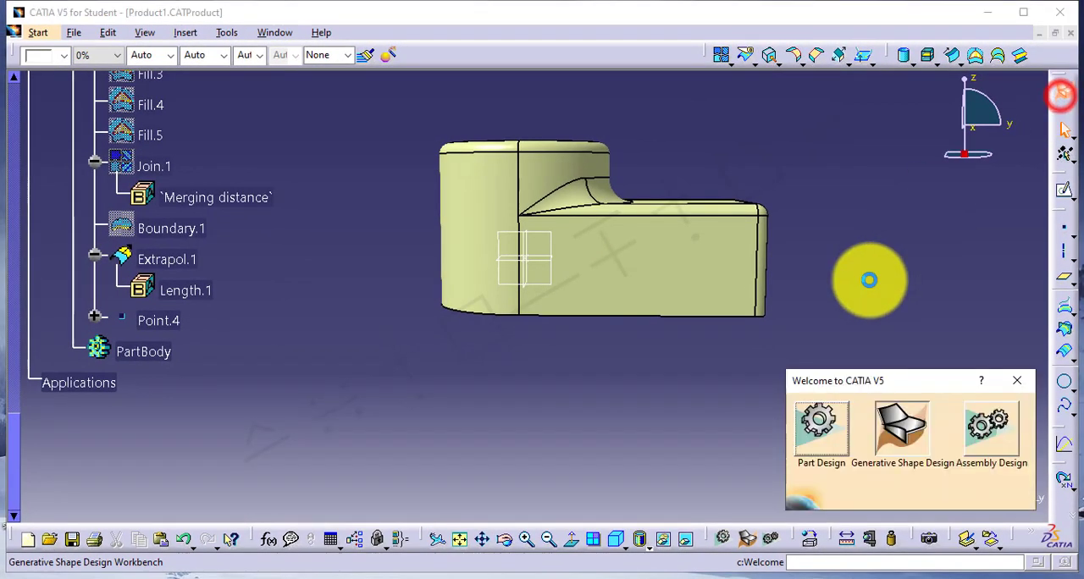
click(829, 413)
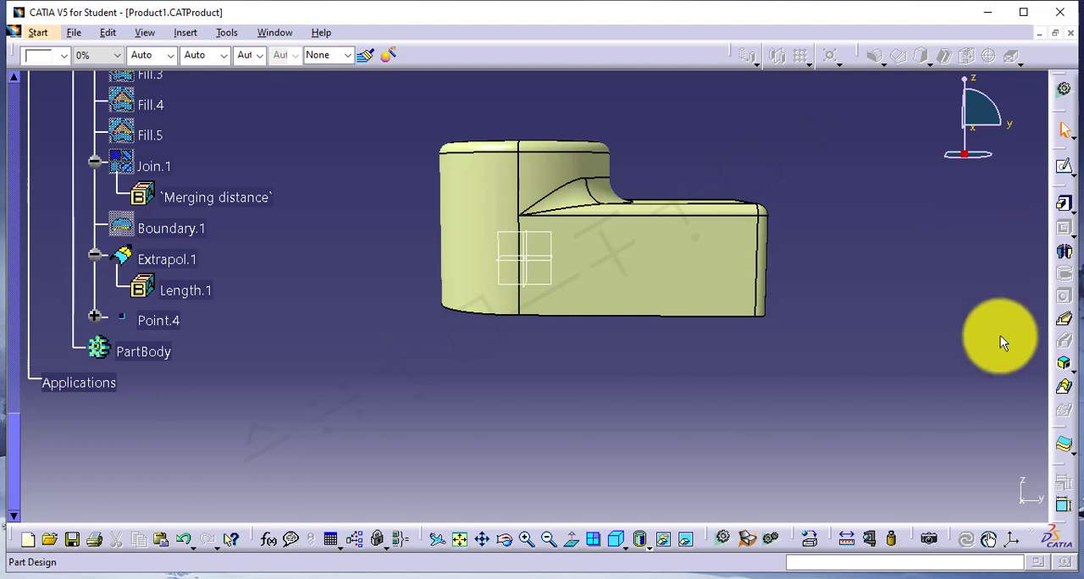
click(1064, 455)
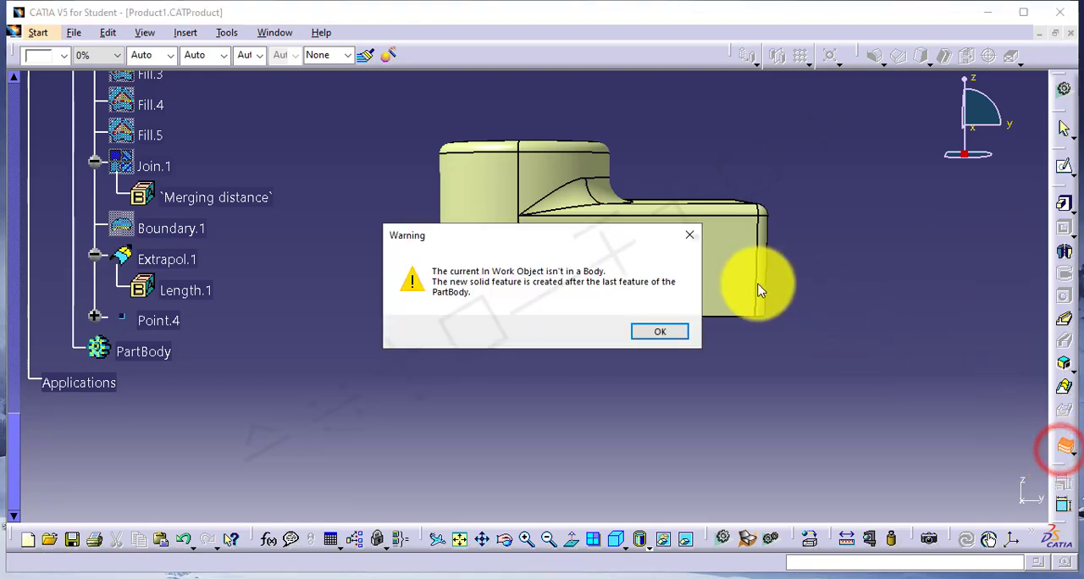
click(671, 331)
click(698, 275)
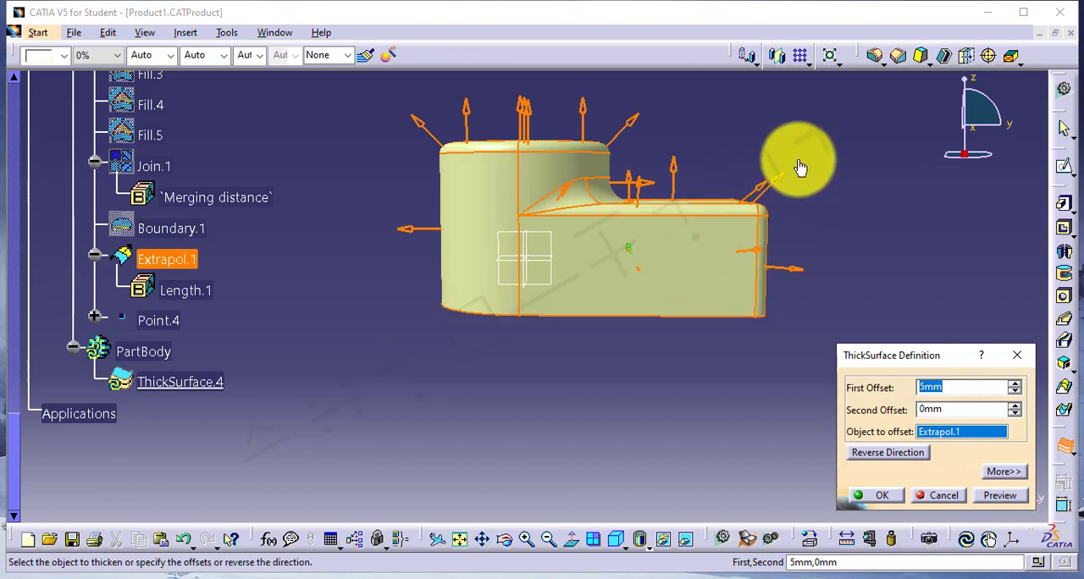
click(888, 496)
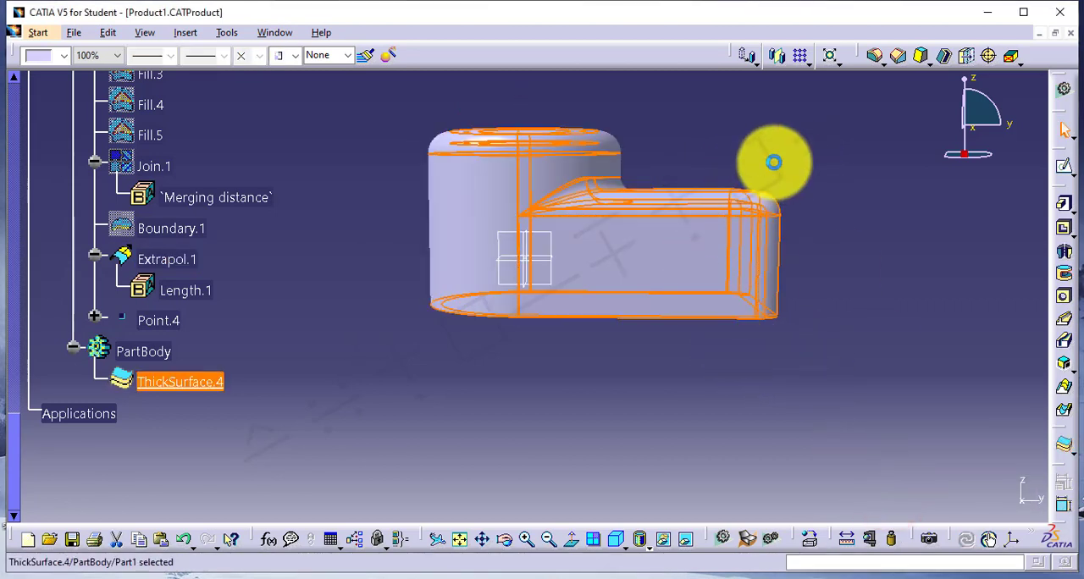
middle_drag(603, 298, 604, 186)
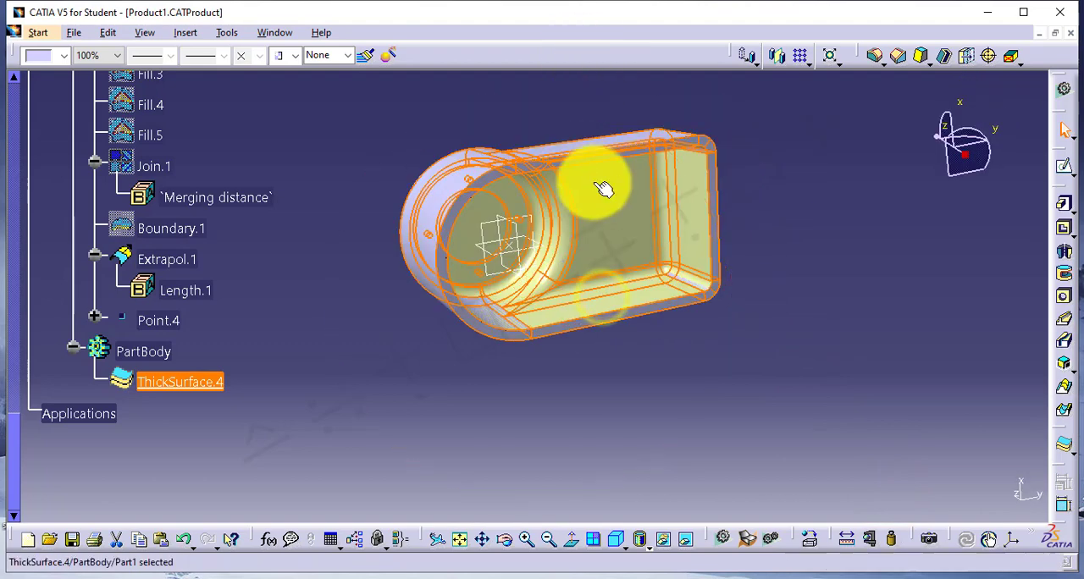
click(182, 261)
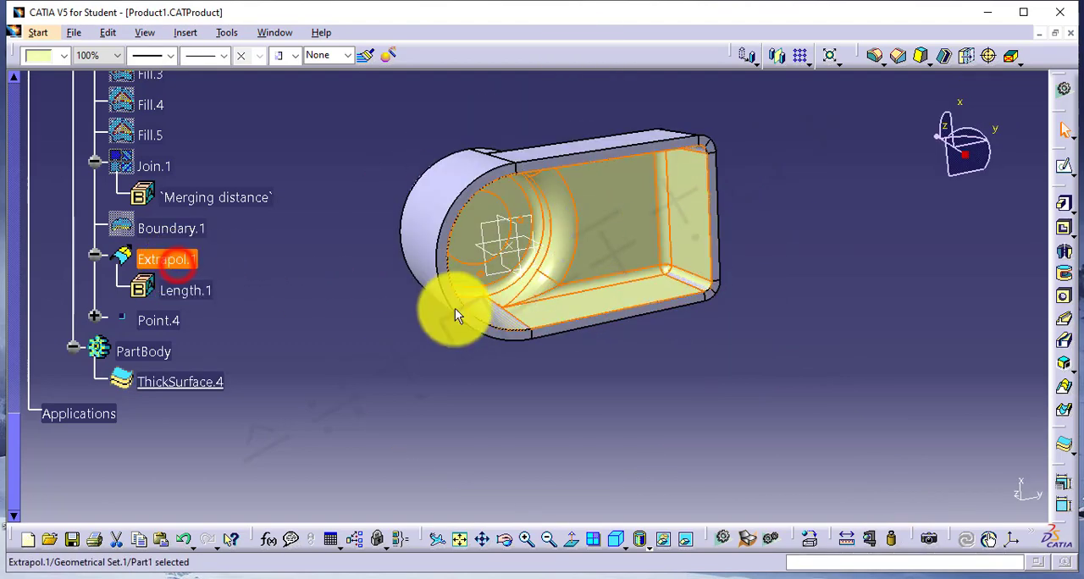
middle_drag(686, 234, 610, 382)
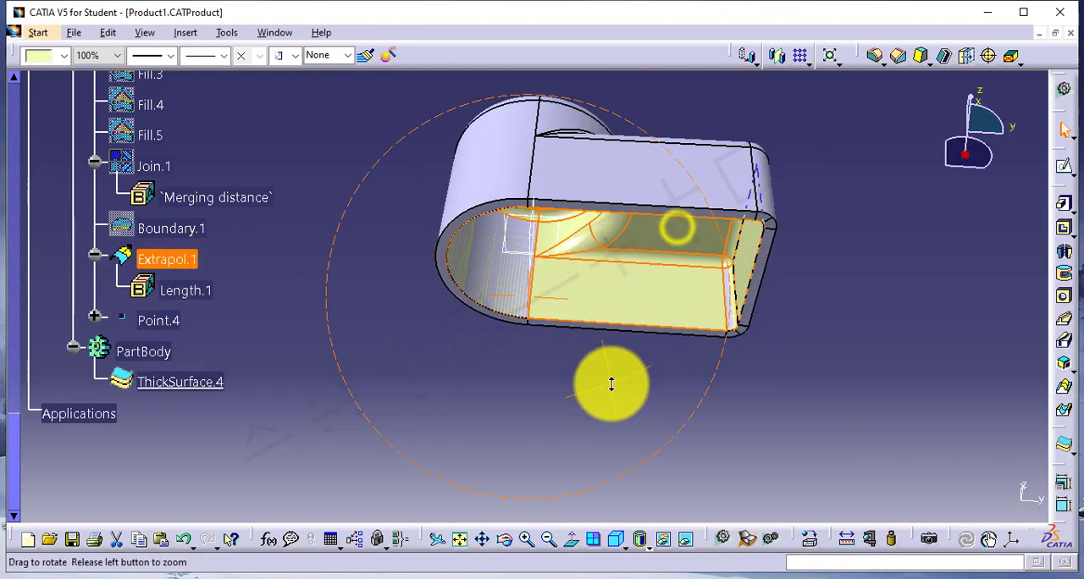
right_click(190, 383)
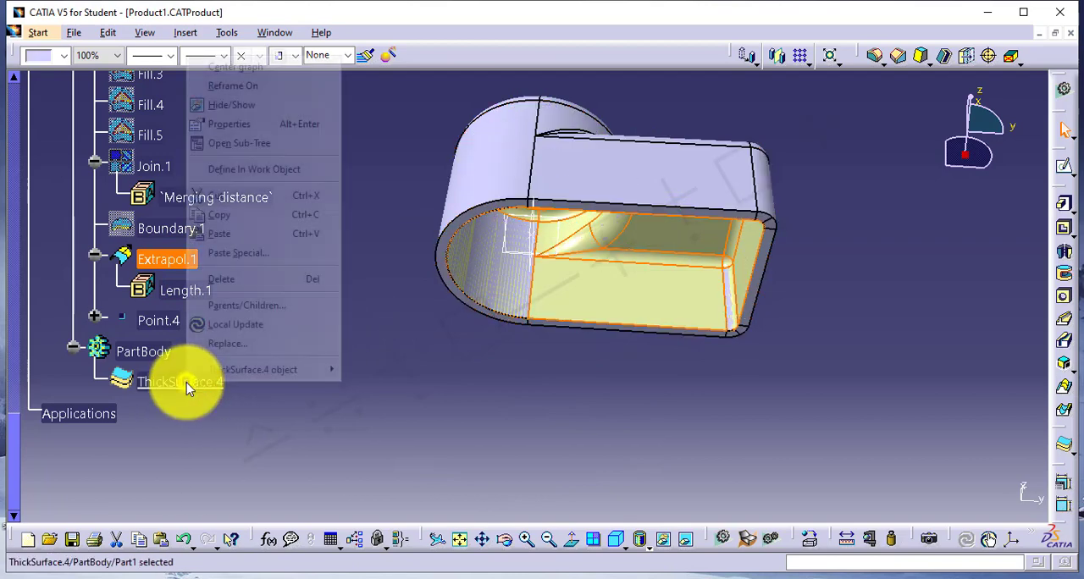
click(274, 413)
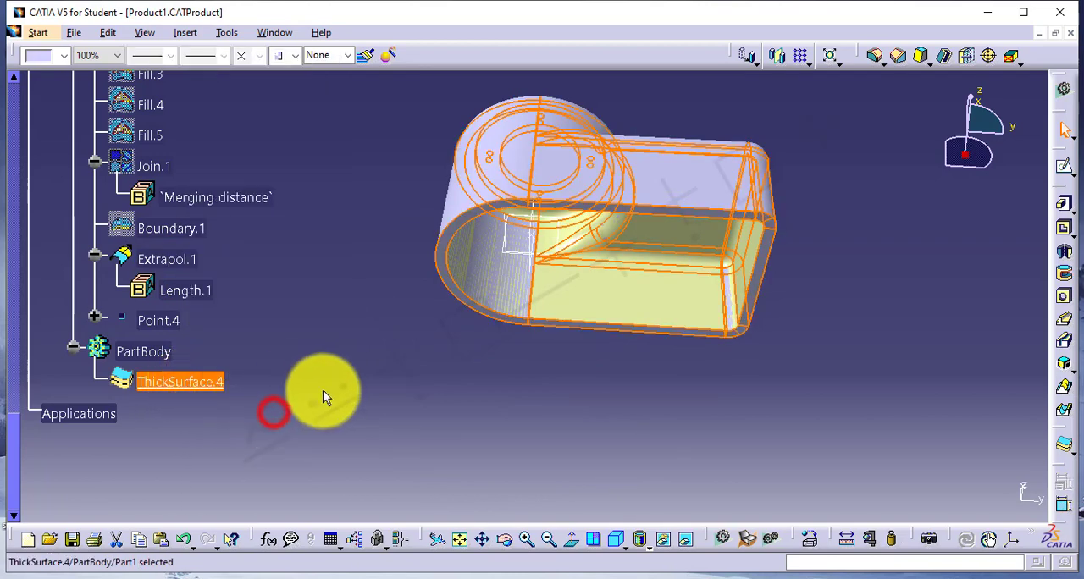
Return to the Generative Shape Design workbench and create an Invert Orientation of the Extrapol.1 surface.
click(1063, 90)
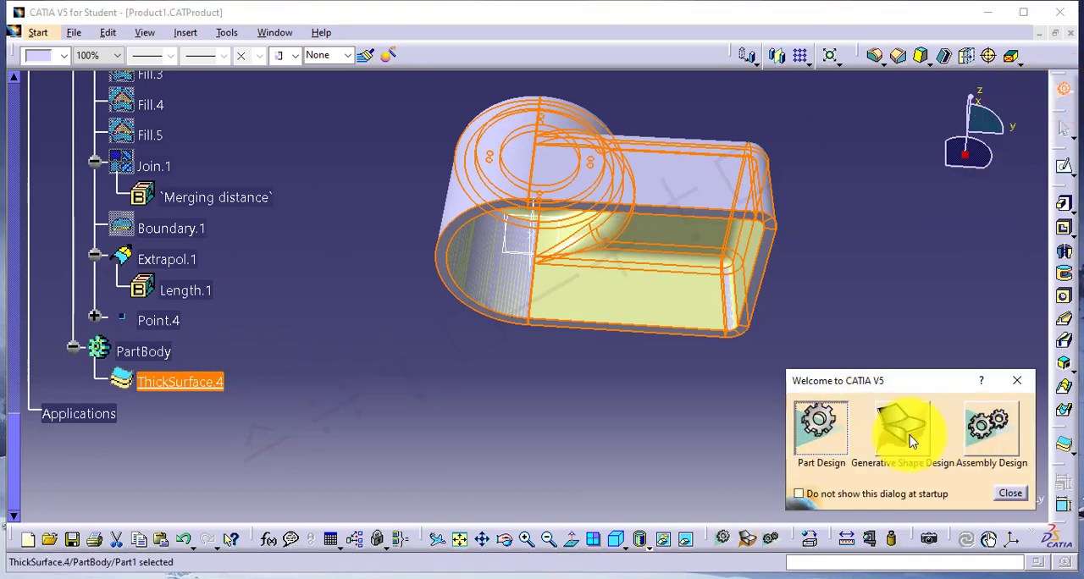
click(900, 428)
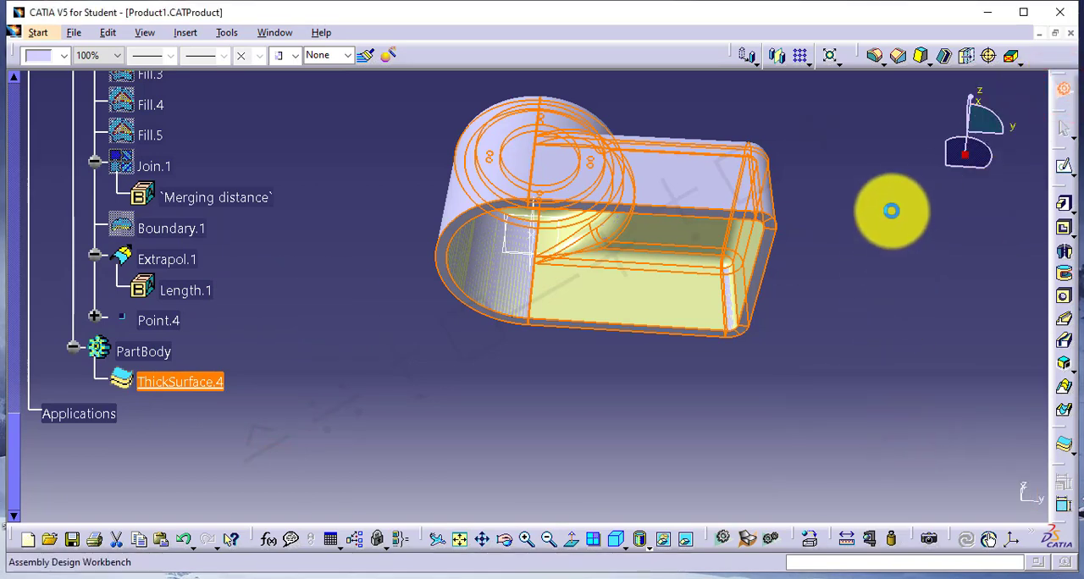
click(891, 152)
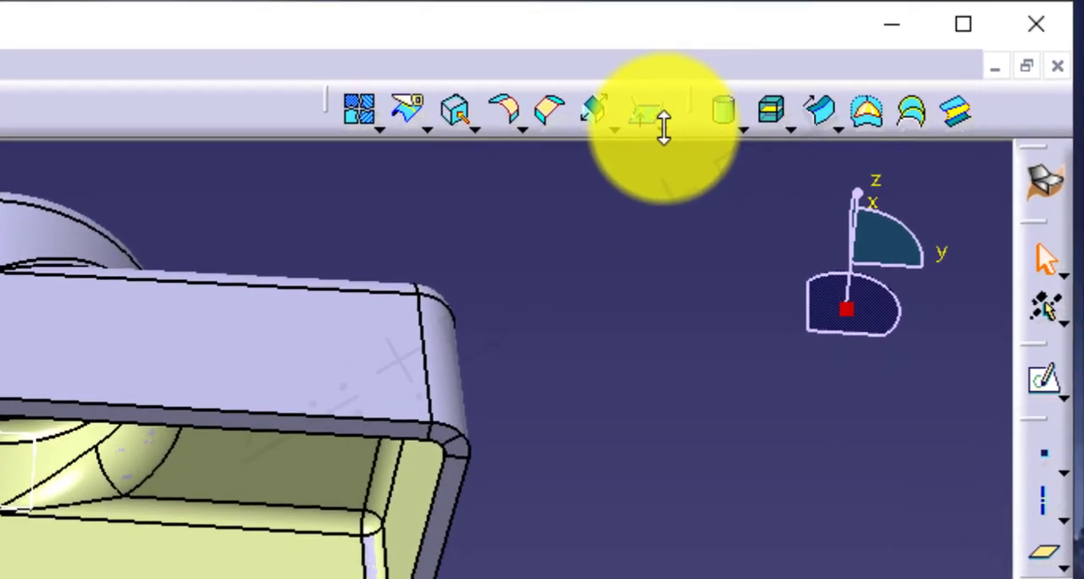
click(659, 127)
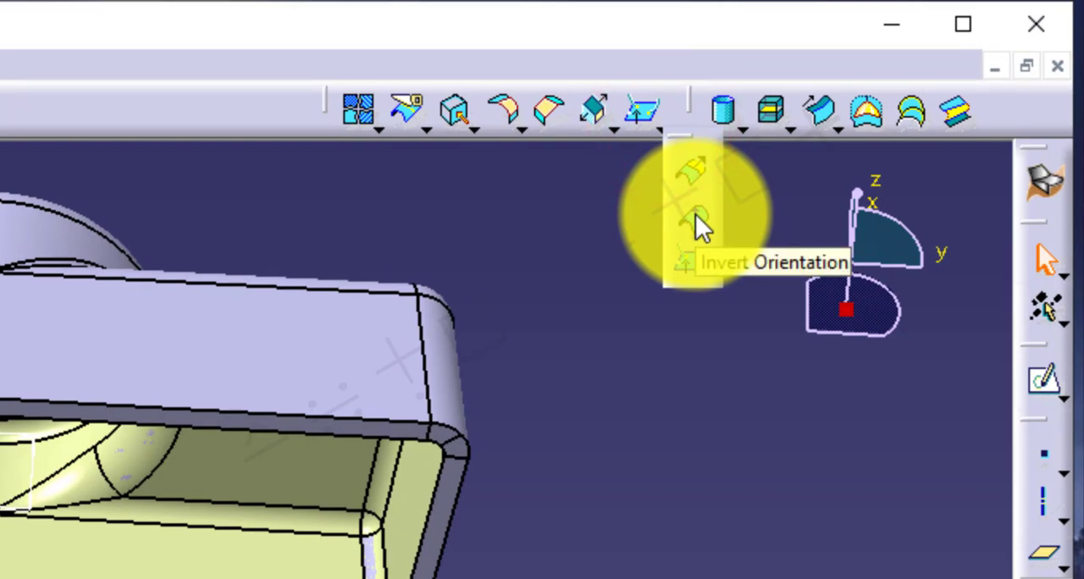
click(695, 217)
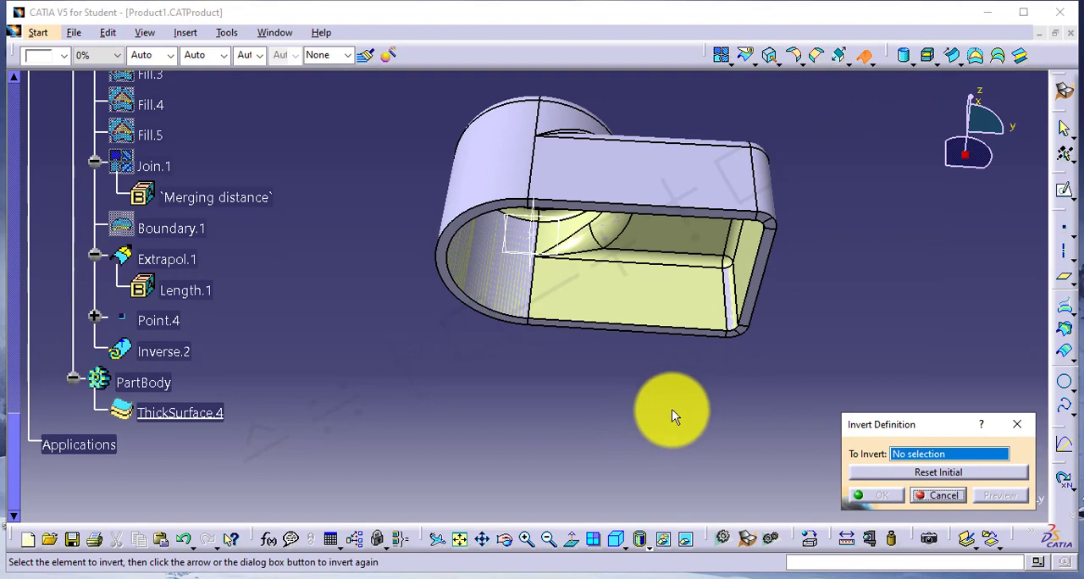
click(173, 259)
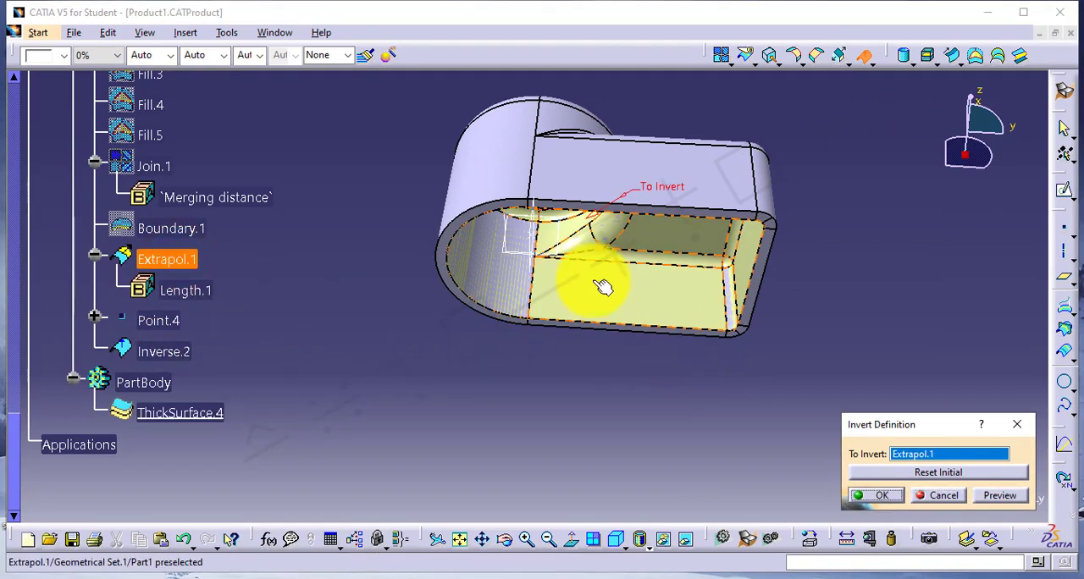
middle_drag(593, 273, 563, 412)
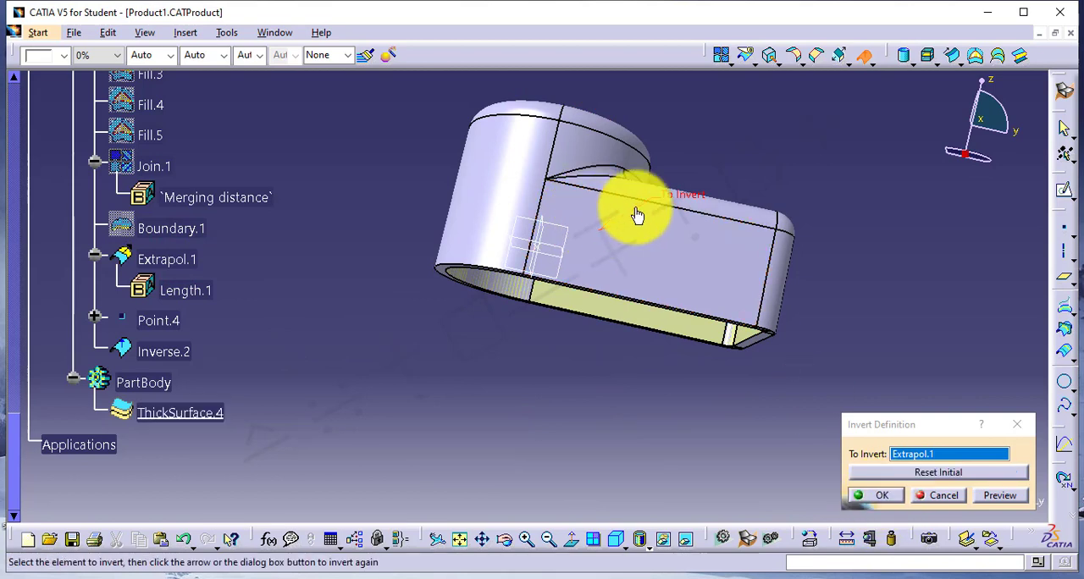
click(881, 495)
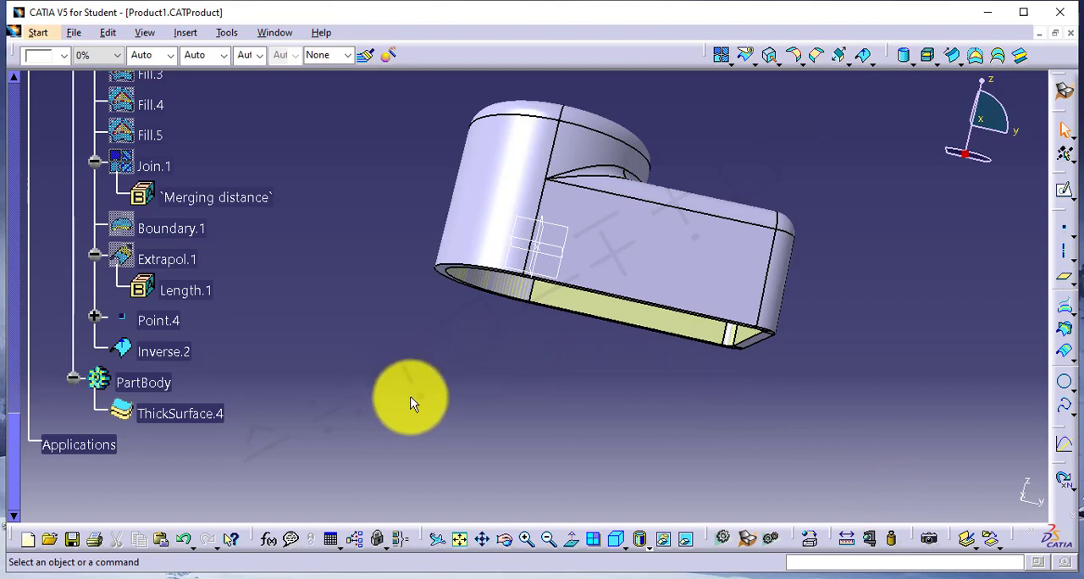
Edit ThickSurface.4 so that its object to offset is the inverted surface Inverse.2.
double_click(203, 413)
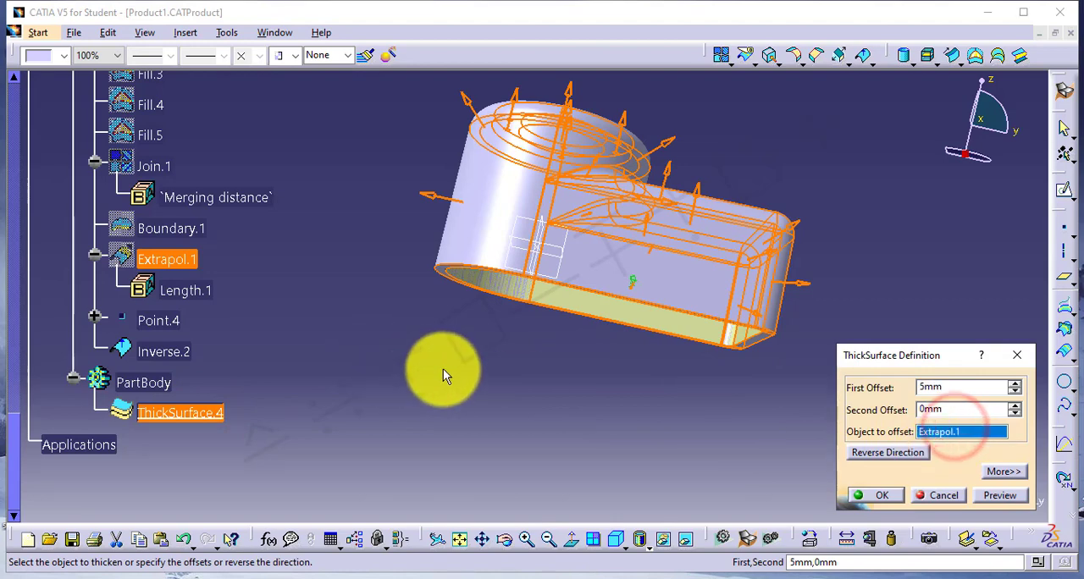
click(164, 352)
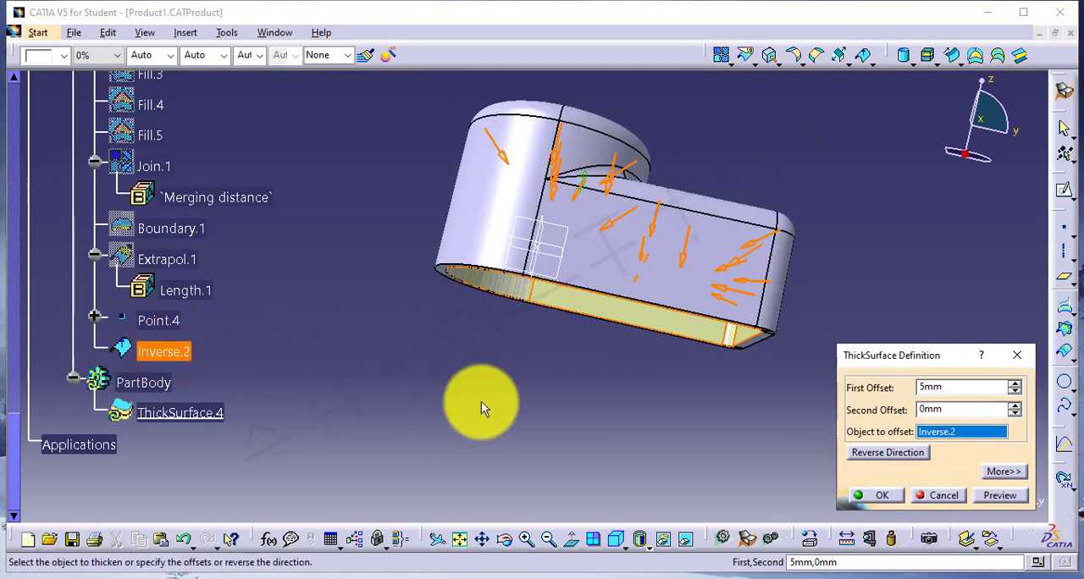
middle_drag(482, 407, 503, 330)
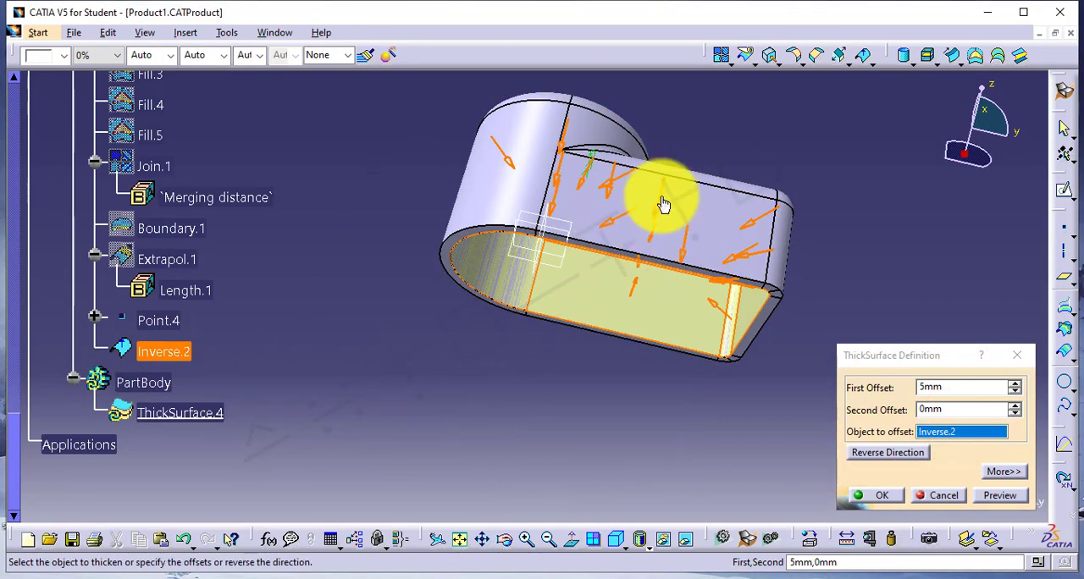
click(870, 491)
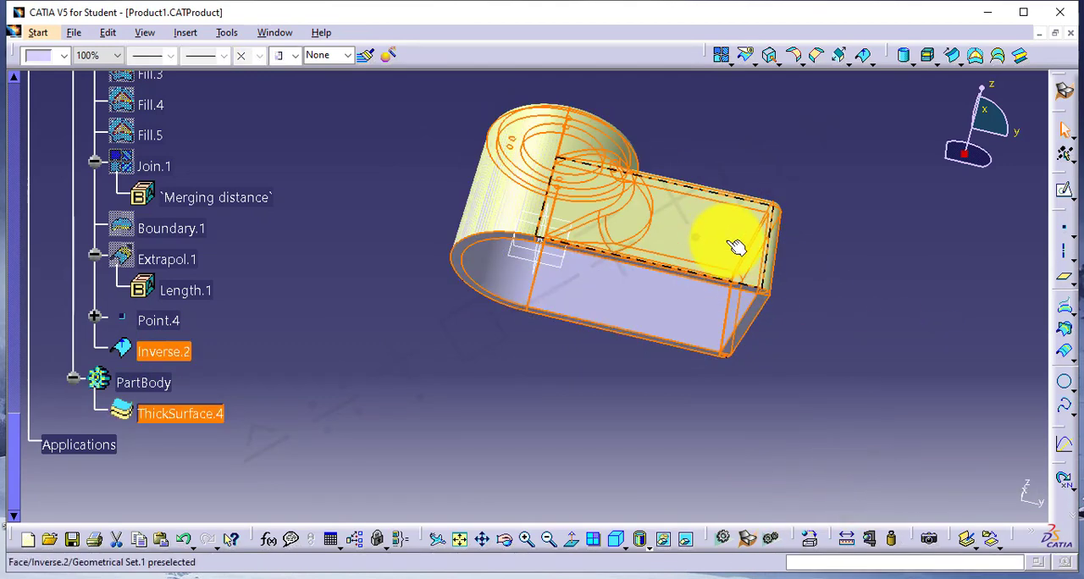
middle_drag(684, 328, 569, 355)
click(339, 415)
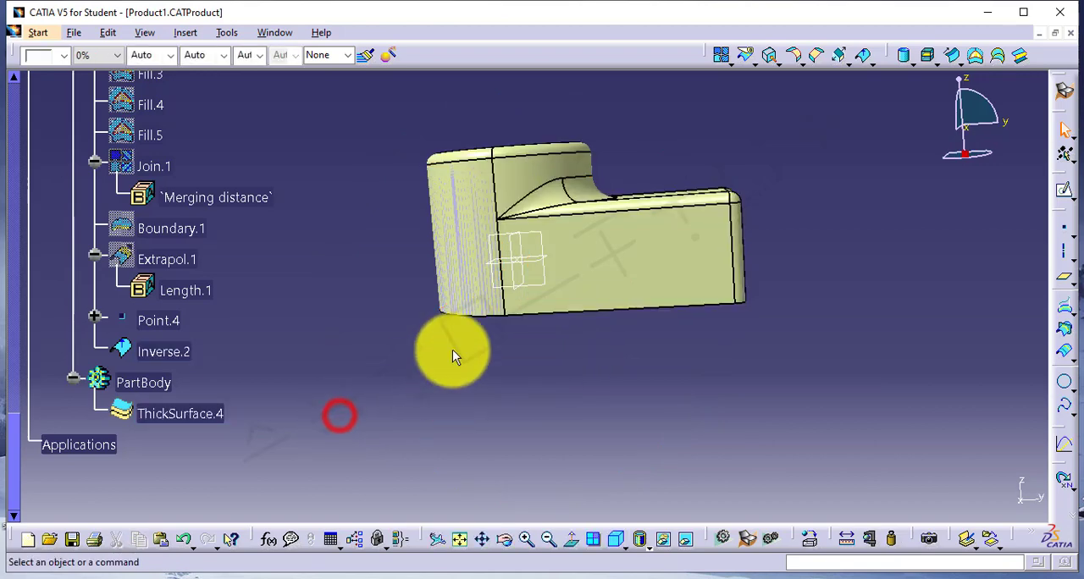
Delete ThickSurface.4 and the inverted surface Inverse.2 together.
click(179, 359)
ctrl+click(178, 414)
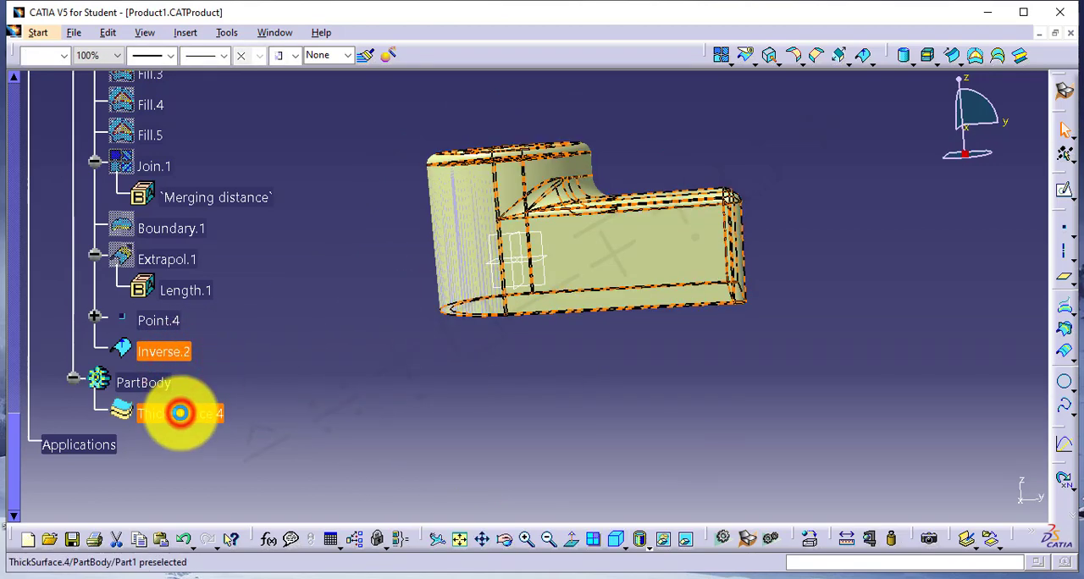
right_click(180, 413)
click(247, 309)
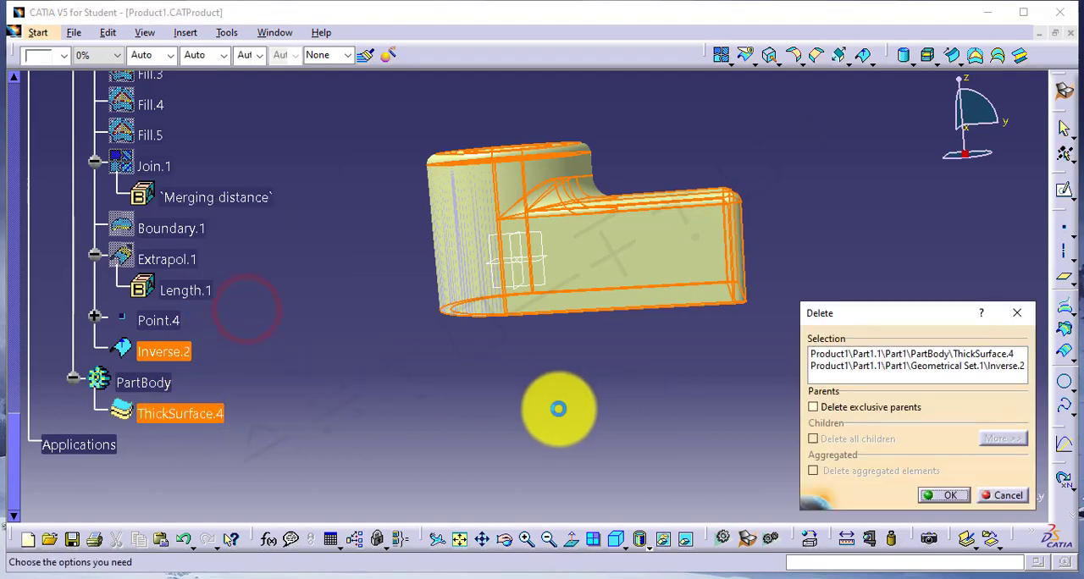
click(932, 498)
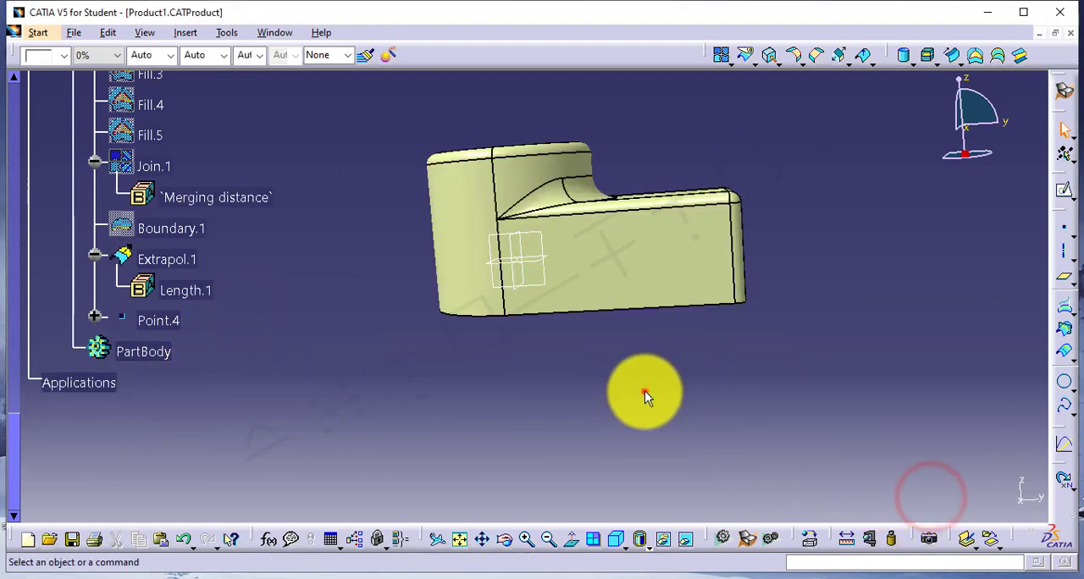
Switch to the GSD4.txt notes in Notepad, read the Near/Far heading and description, and return to CATIA.
click(721, 572)
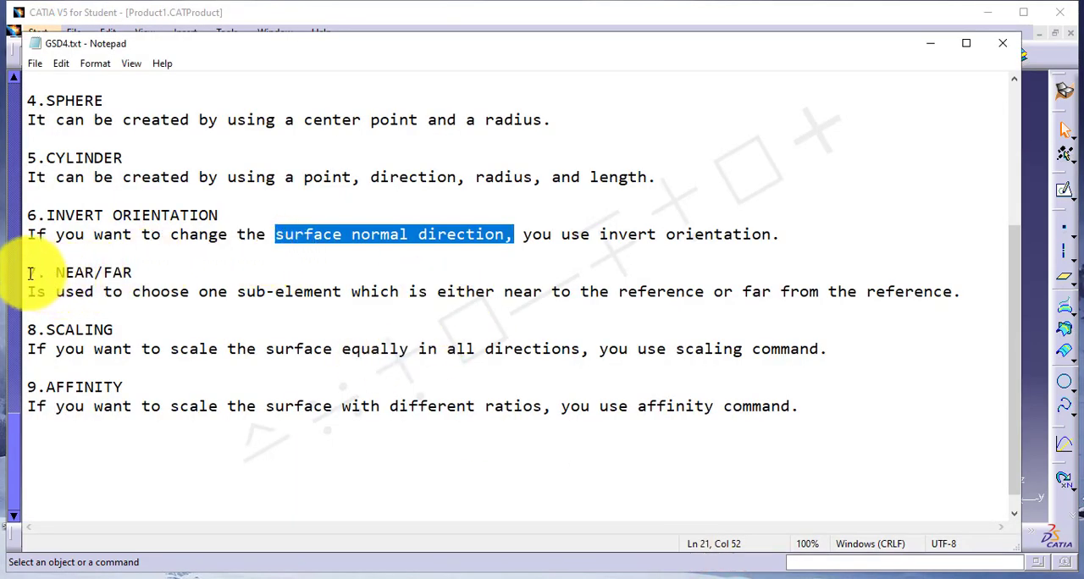
drag(30, 273, 128, 271)
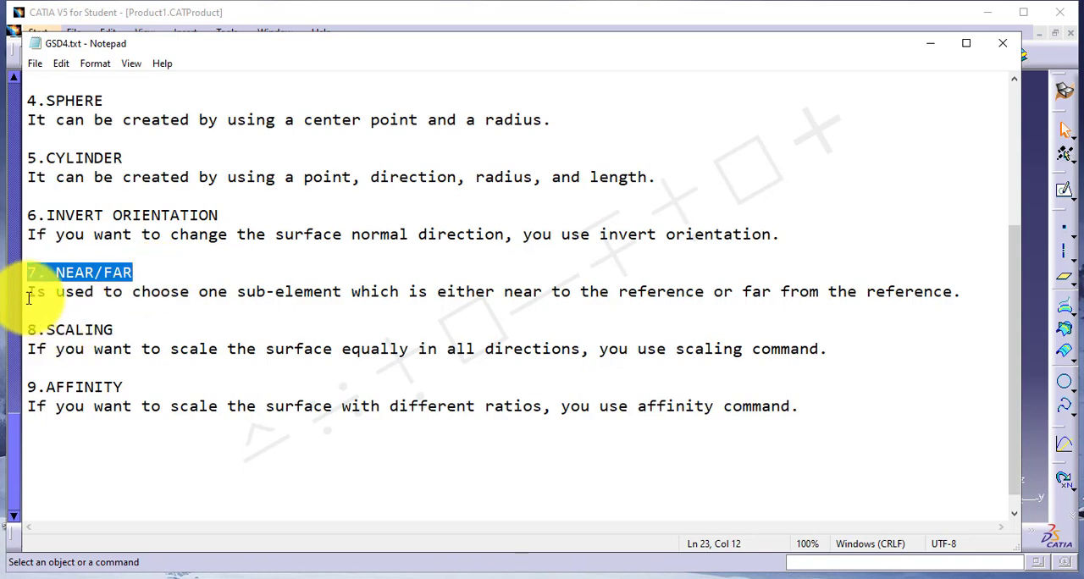
drag(29, 297, 963, 294)
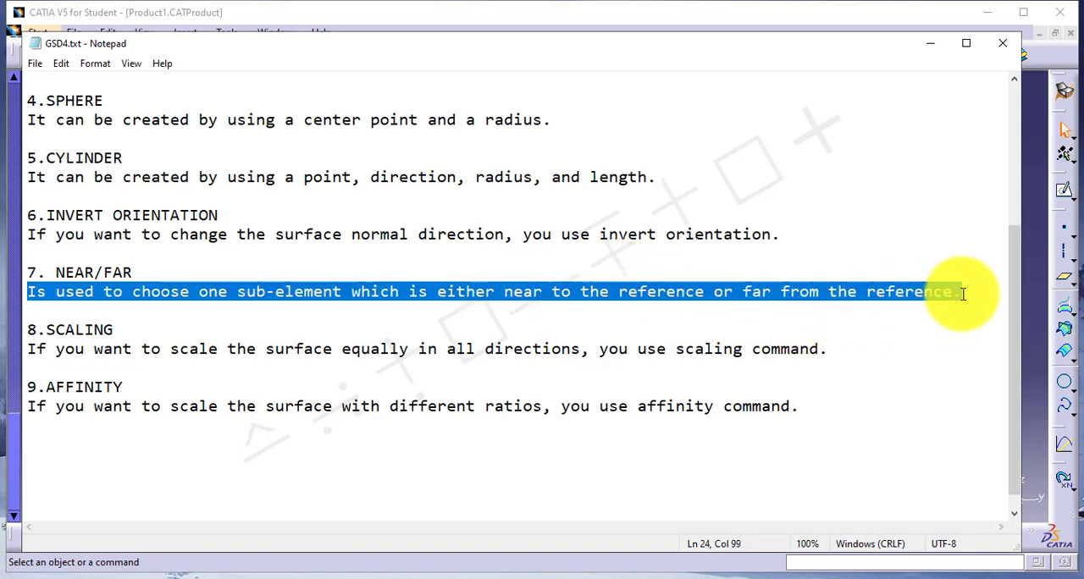
click(444, 291)
drag(437, 294, 938, 293)
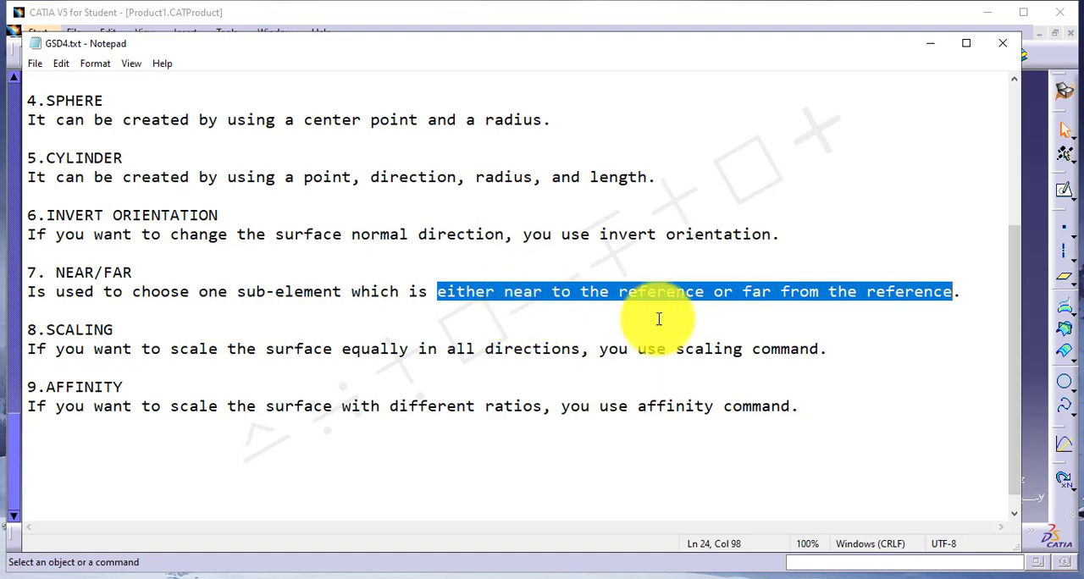
click(1032, 279)
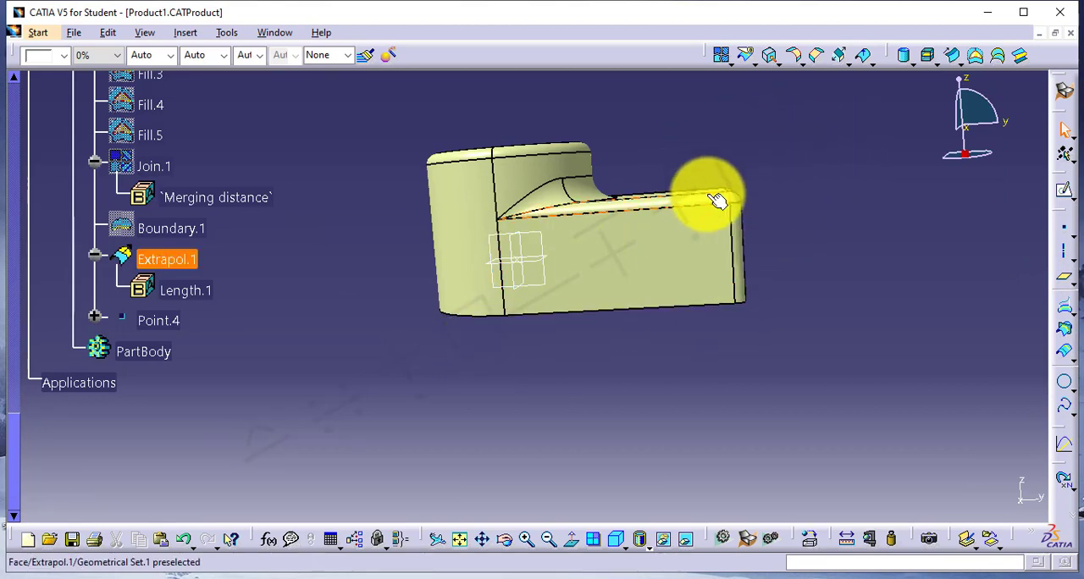
Sketch a rectangle about 146 mm by 40 mm on the xy plane, crossing the box-shaped portion of the body, and exit the sketch.
click(540, 261)
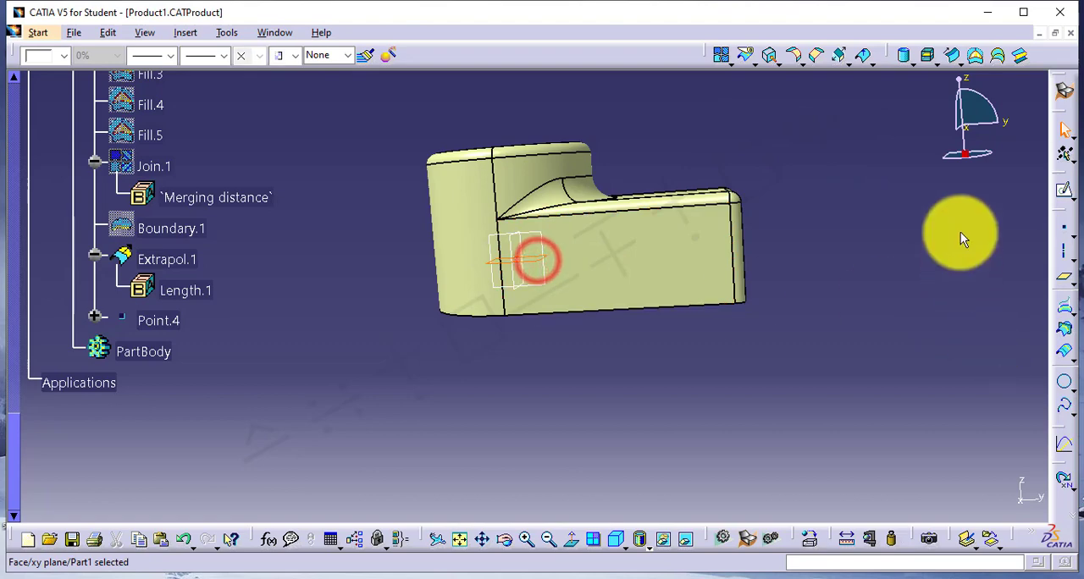
click(1064, 197)
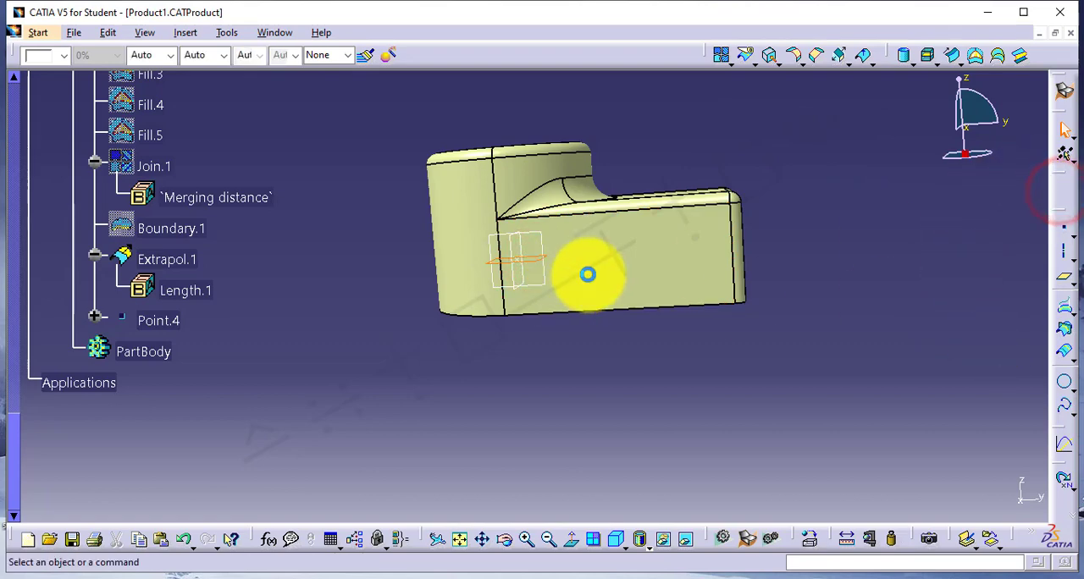
mouse_move(489, 300)
middle_down()
mouse_move(671, 302)
mouse_move(680, 393)
mouse_move(627, 375)
middle_up()
click(675, 303)
middle_drag(627, 376, 743, 330)
click(742, 330)
middle_drag(743, 329, 741, 276)
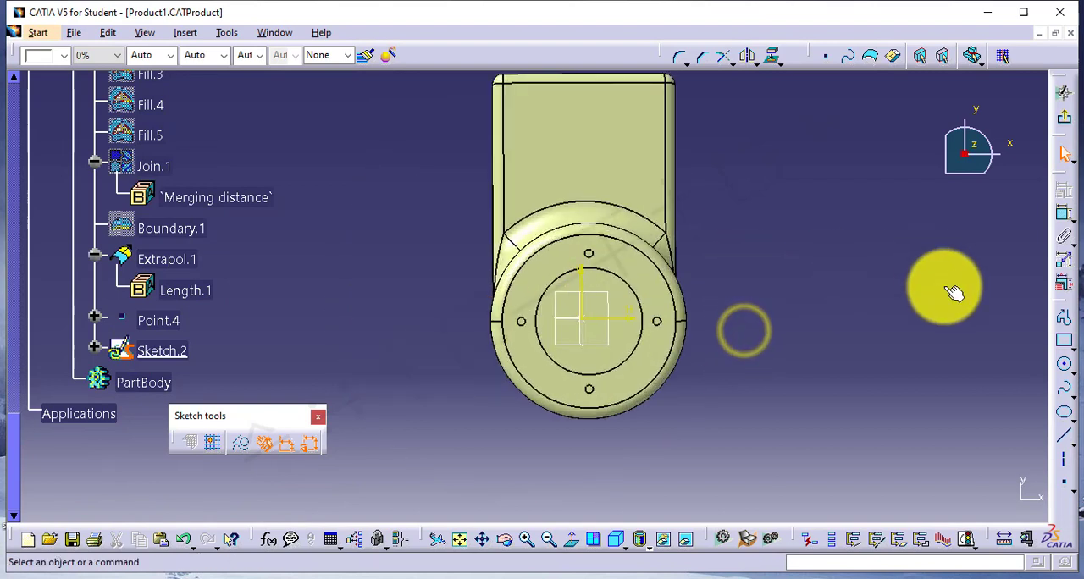
click(1064, 345)
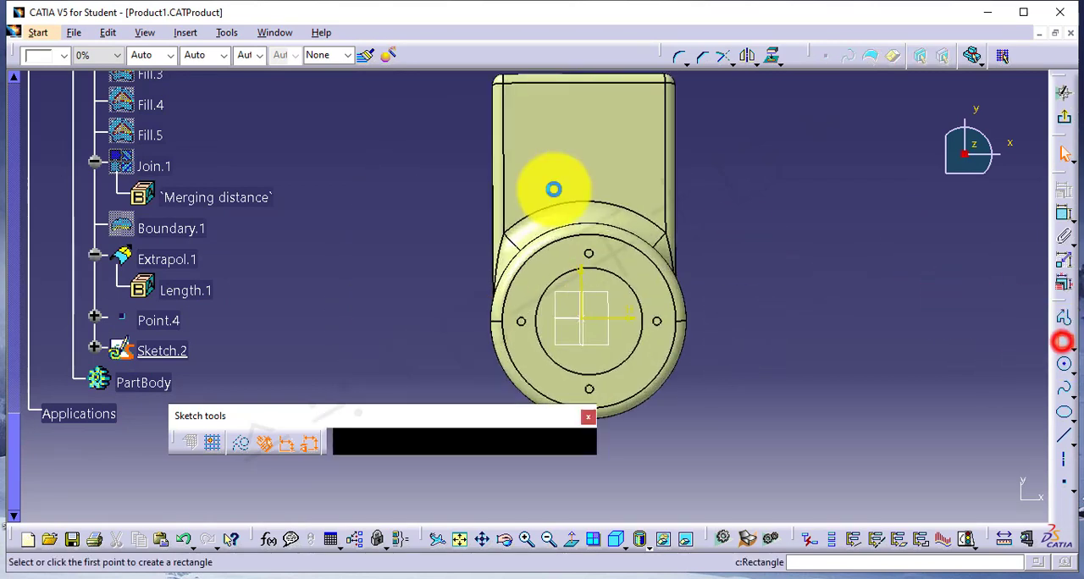
click(441, 138)
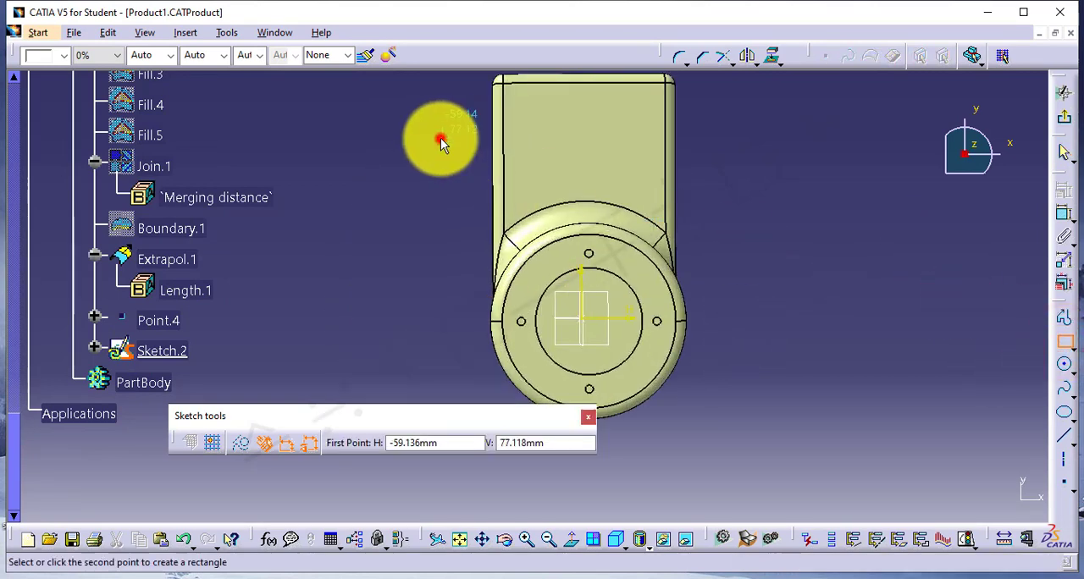
click(785, 232)
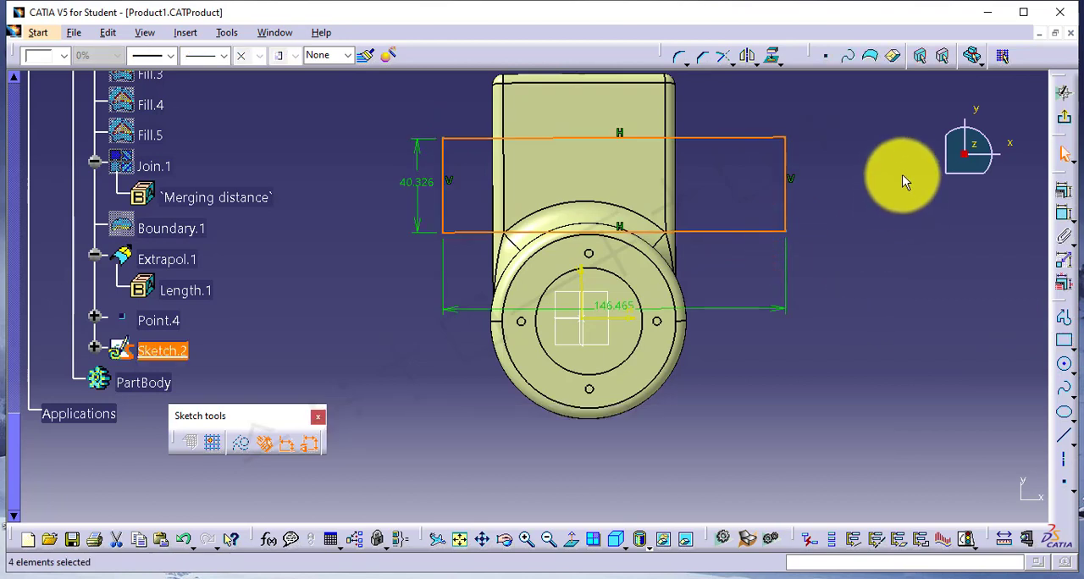
click(1061, 120)
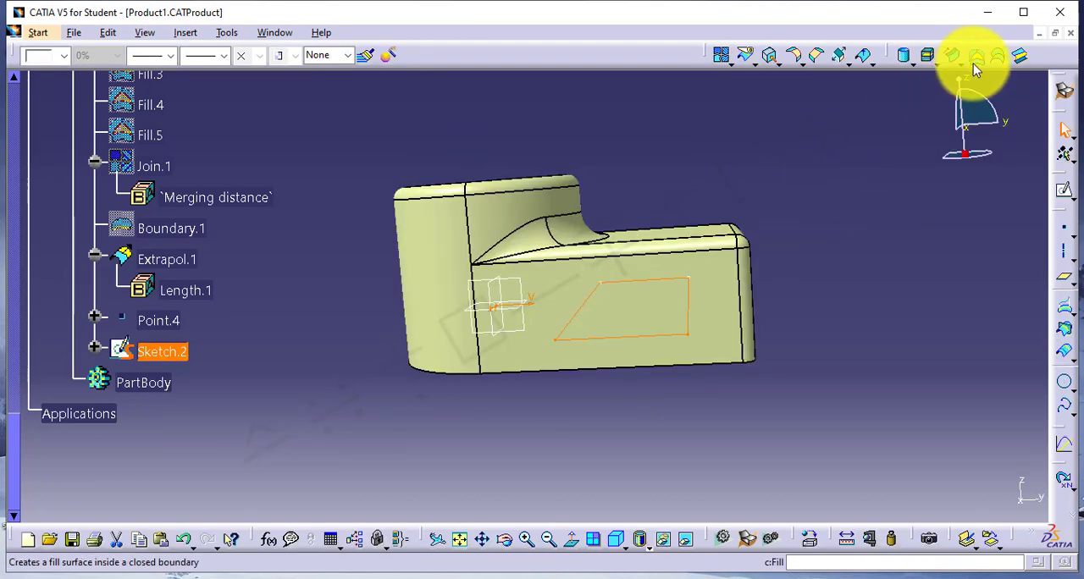
Create a Fill surface from the rectangle in Sketch.2 and hide the sketch.
click(975, 58)
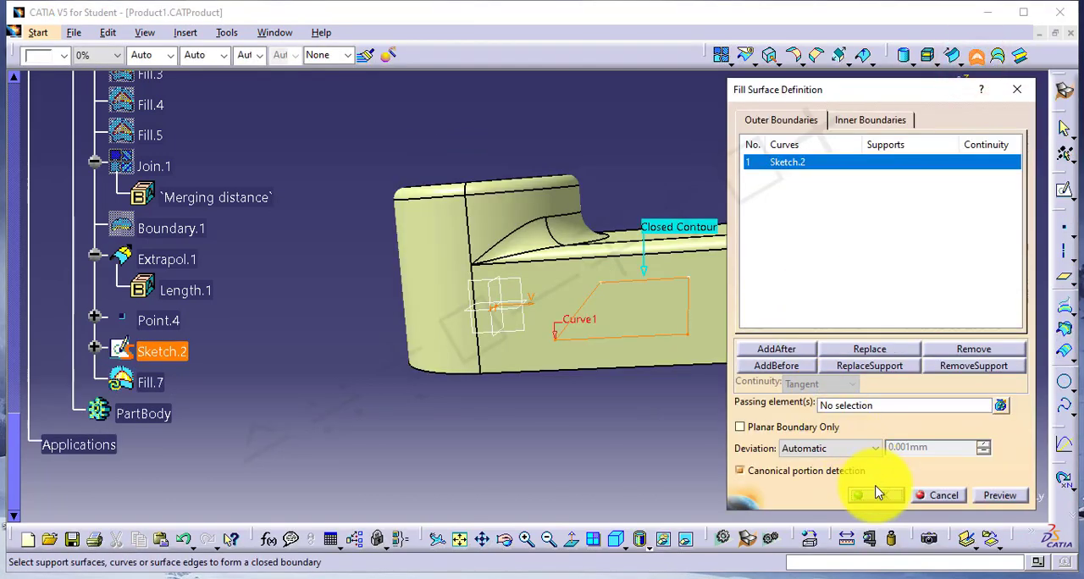
click(873, 490)
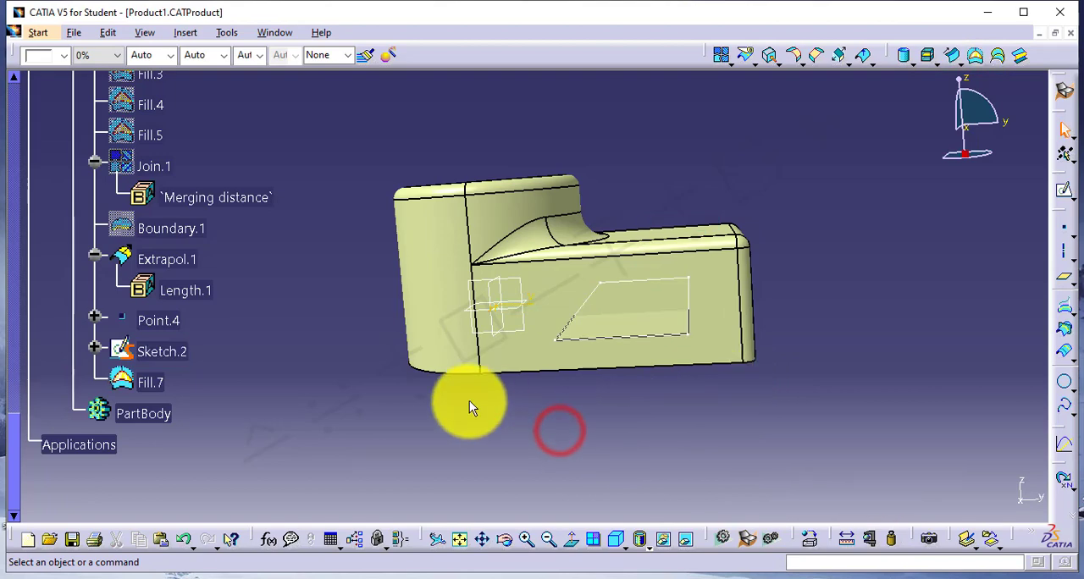
middle_drag(469, 401, 520, 223)
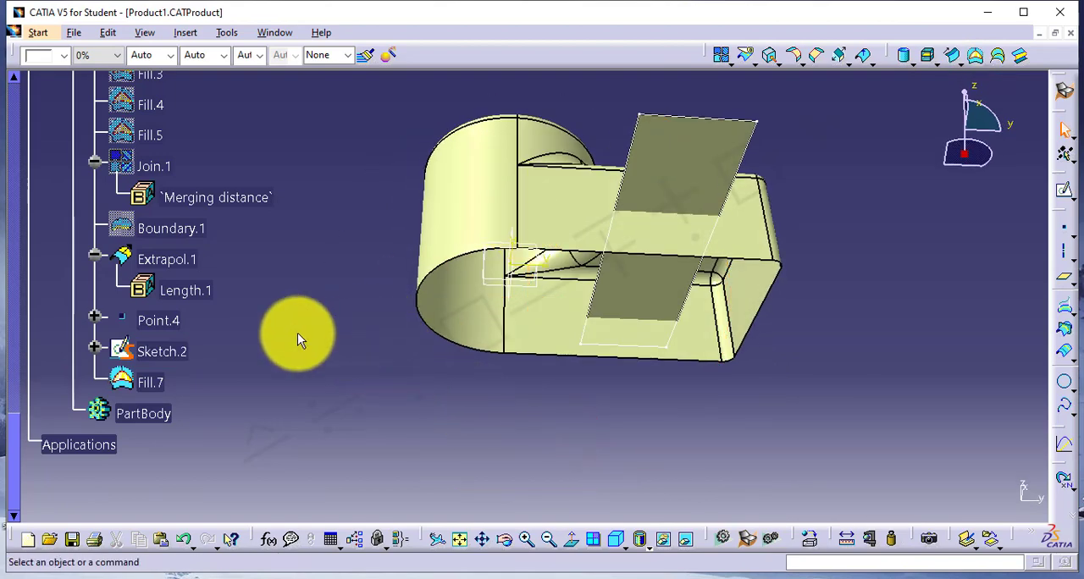
right_click(160, 351)
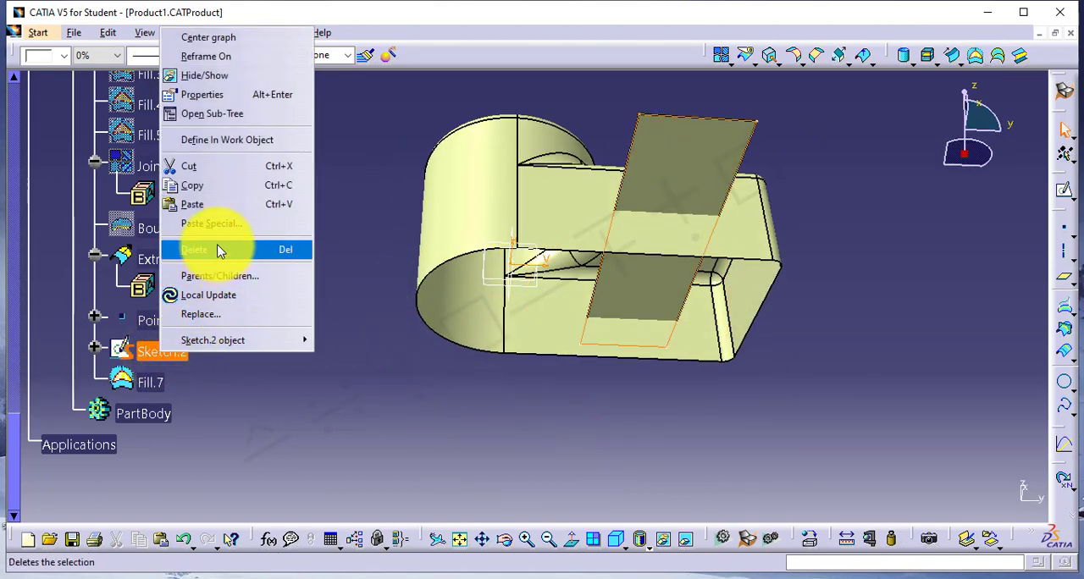
click(225, 75)
click(571, 420)
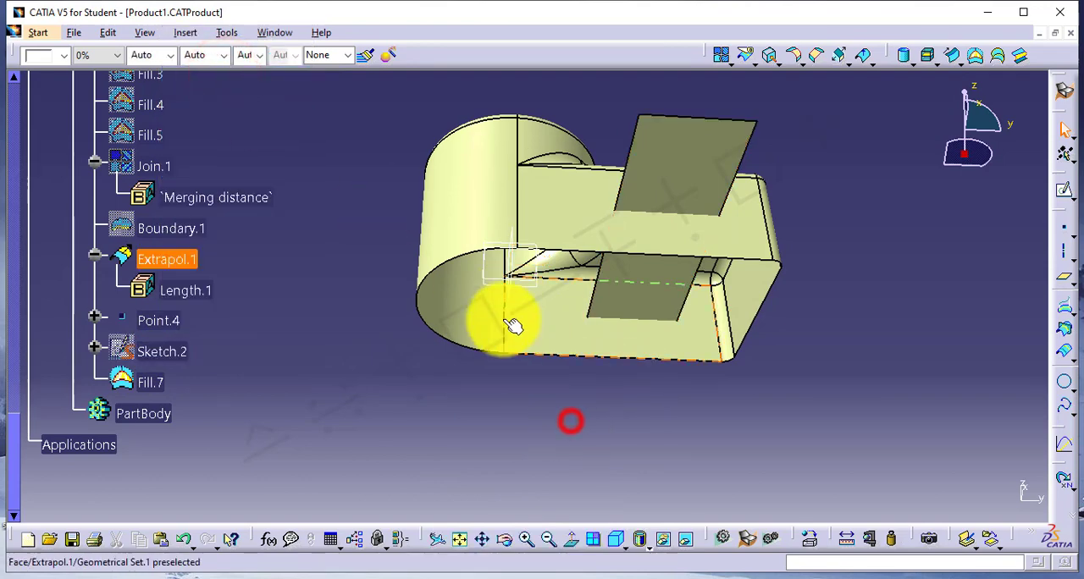
Split the rectangular Fill.7 surface with Extrapol.1 as the cutting element, and dismiss the multi-result management without choosing a sub-element.
middle_drag(513, 326, 652, 240)
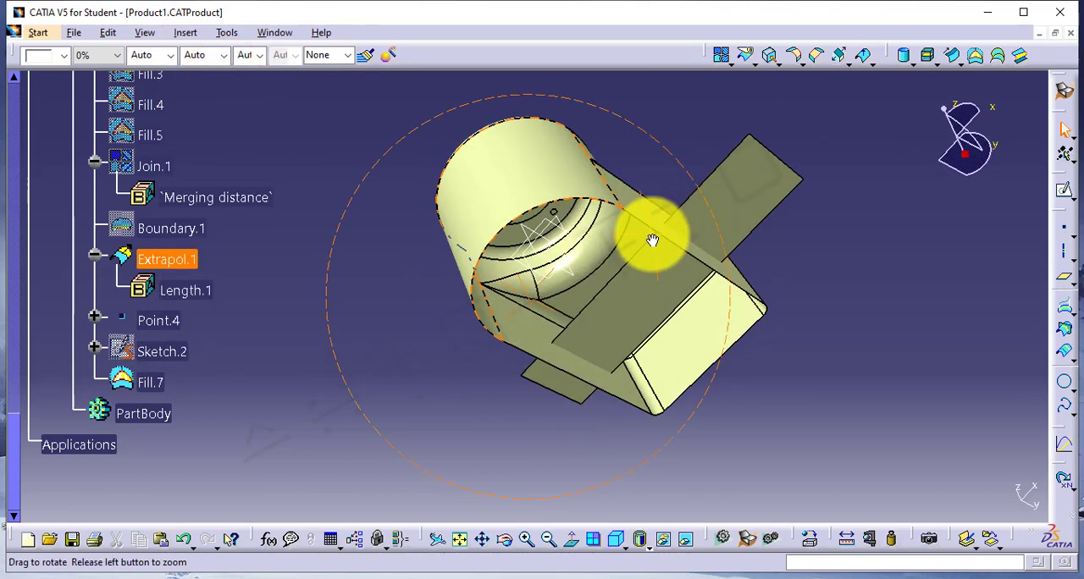
click(832, 267)
middle_drag(833, 267, 759, 271)
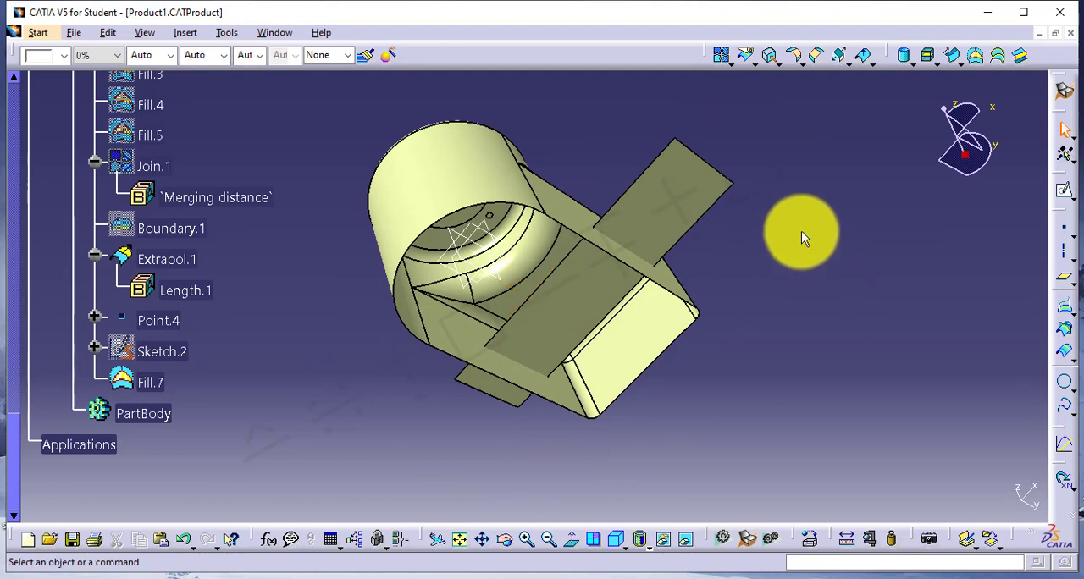
click(747, 55)
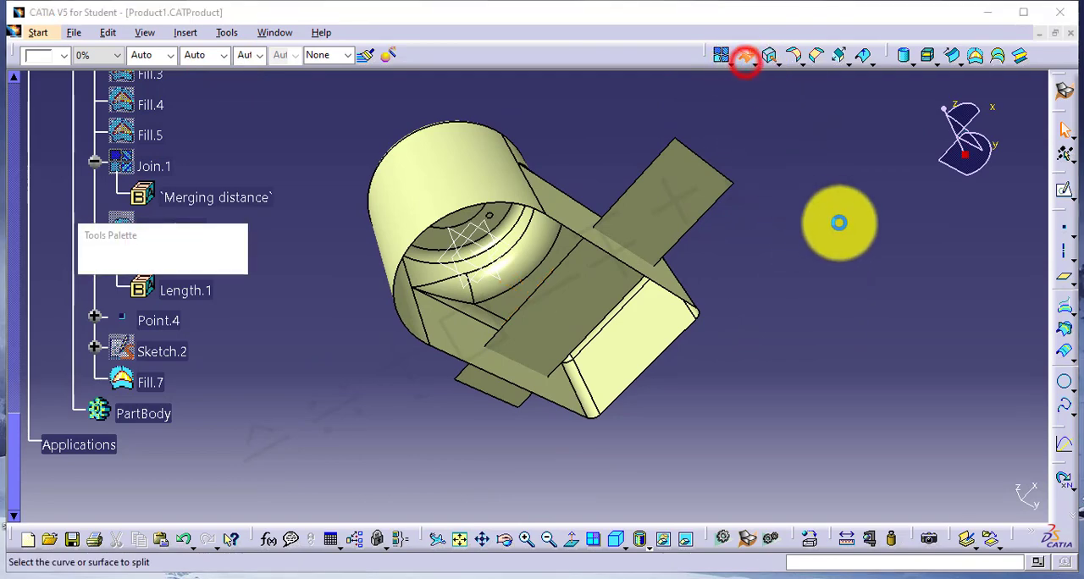
click(642, 222)
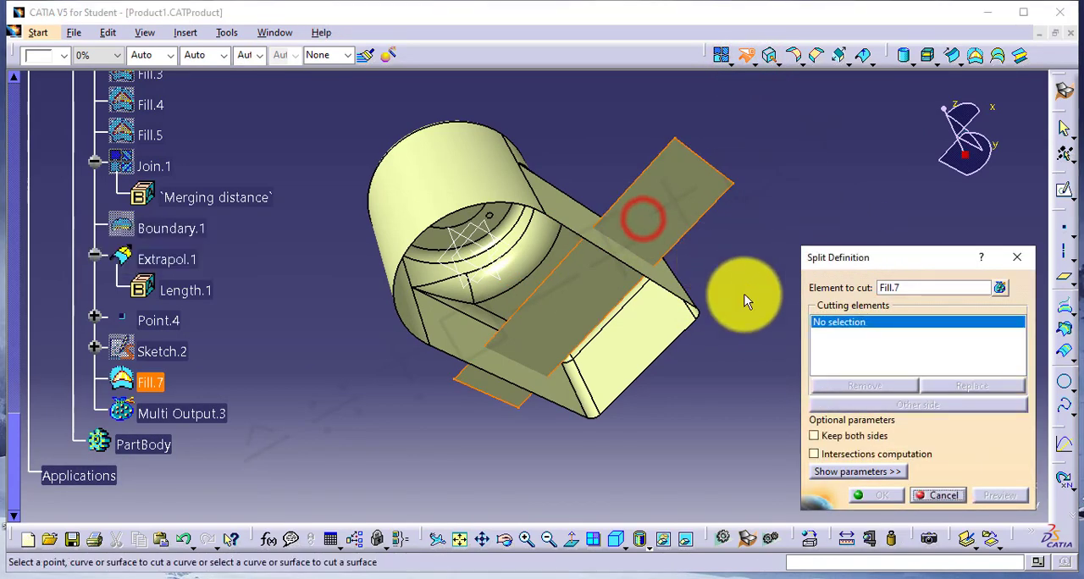
click(449, 164)
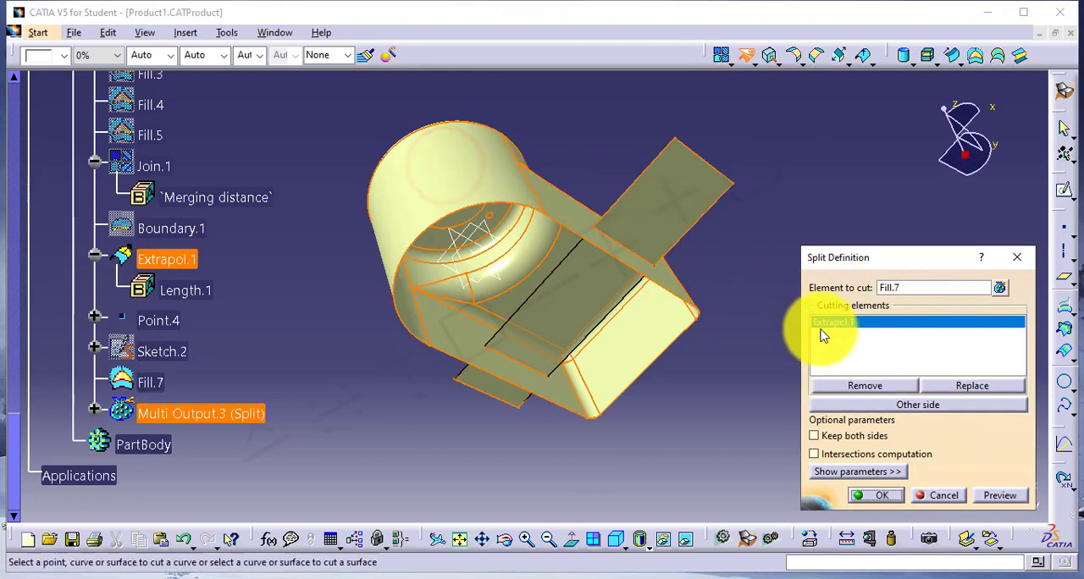
click(877, 497)
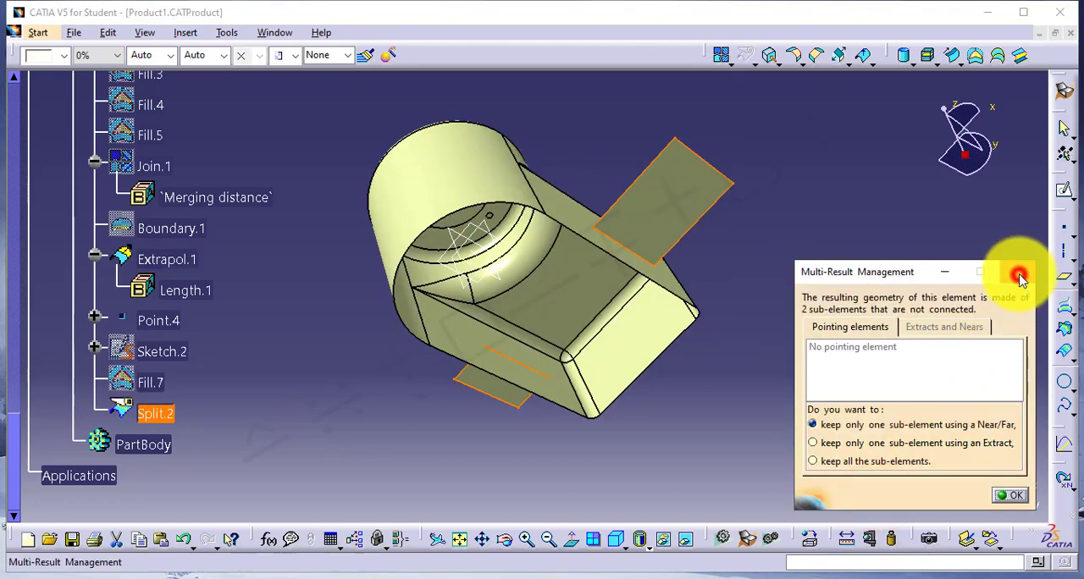
click(1019, 275)
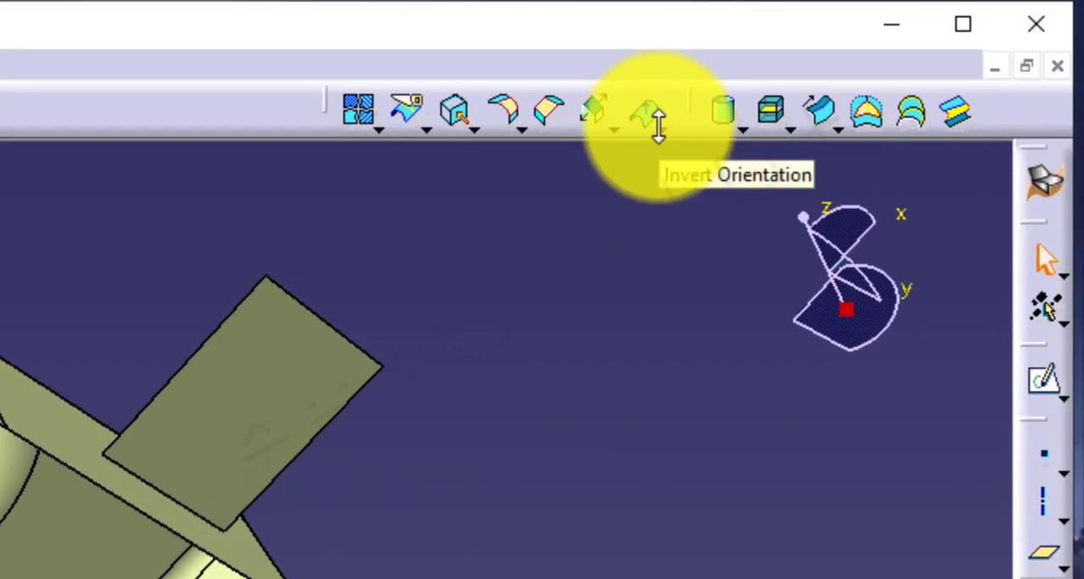
Create a Near element from Split.2, using the Extrapol.1 side face beside the larger split piece as the reference element.
click(659, 127)
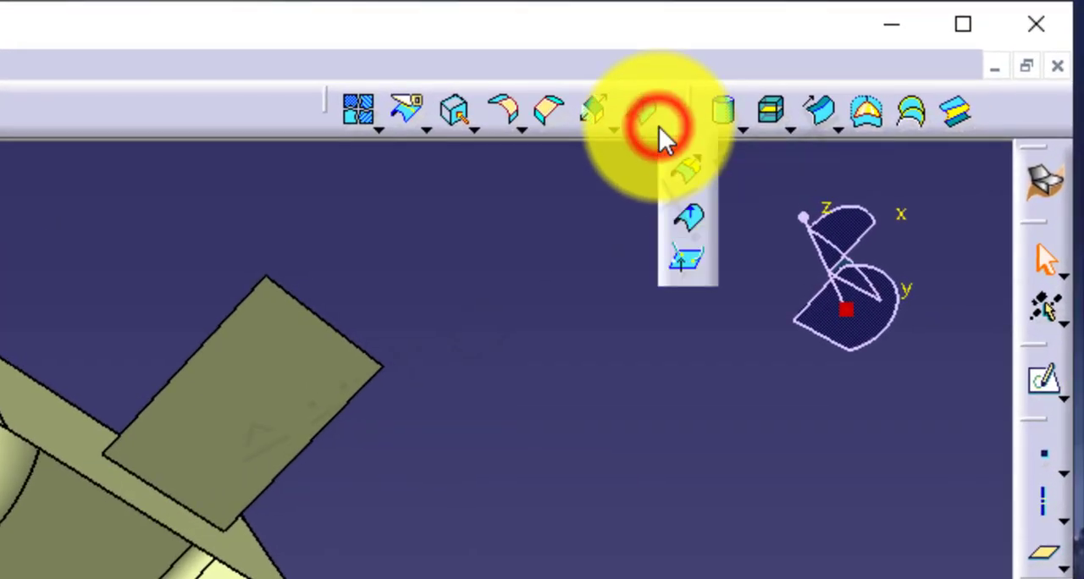
click(687, 262)
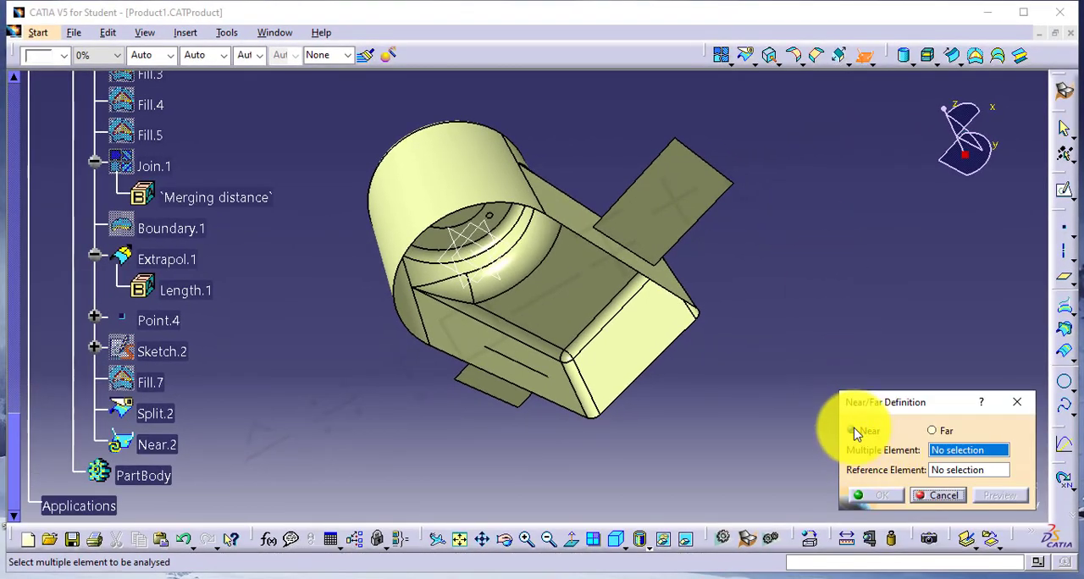
click(681, 217)
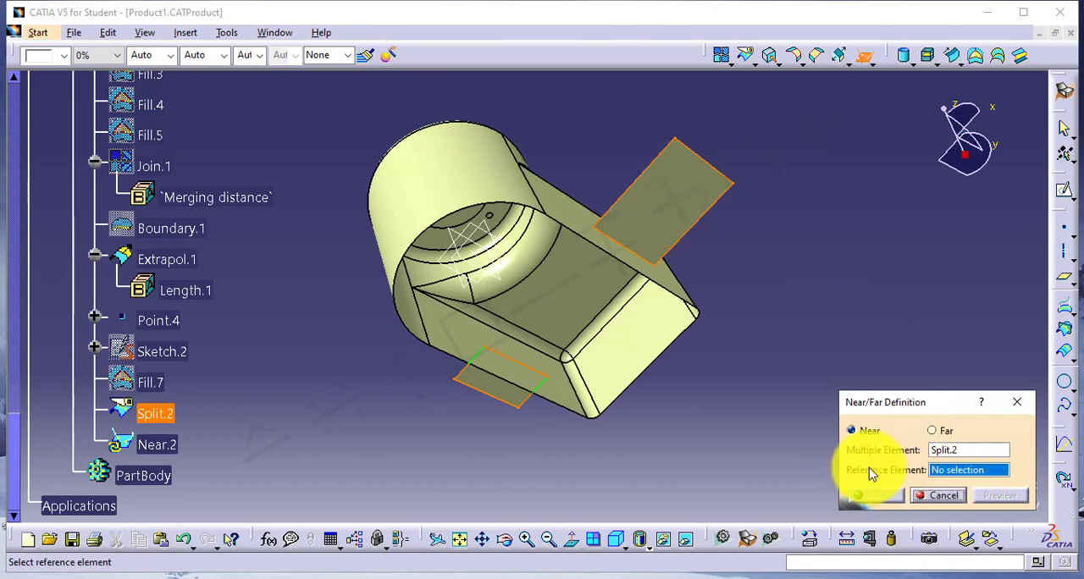
click(561, 200)
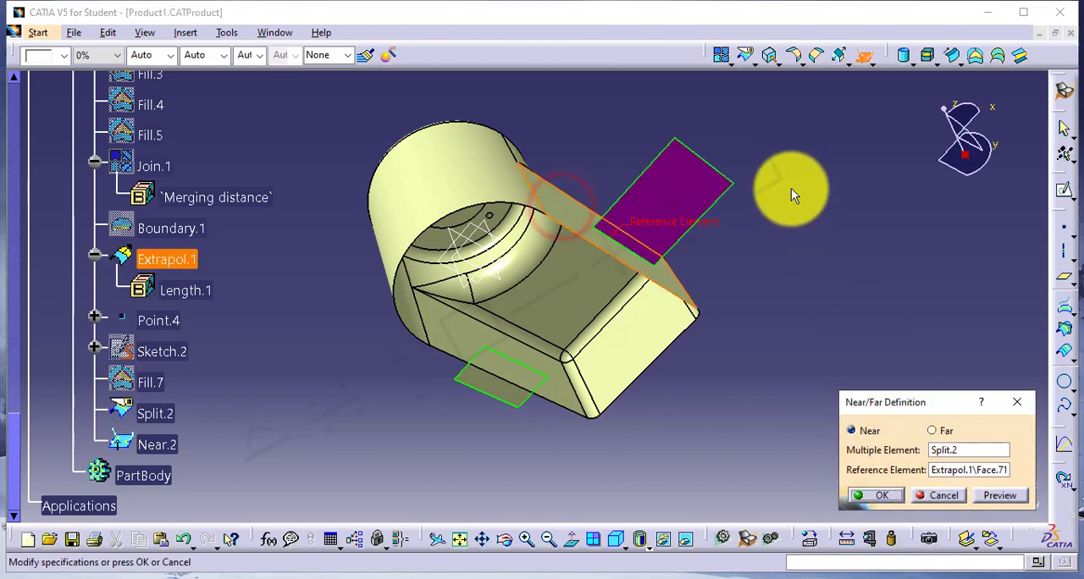
click(885, 498)
Edit the Near element and switch its option to Far, keeping the same reference face.
click(163, 440)
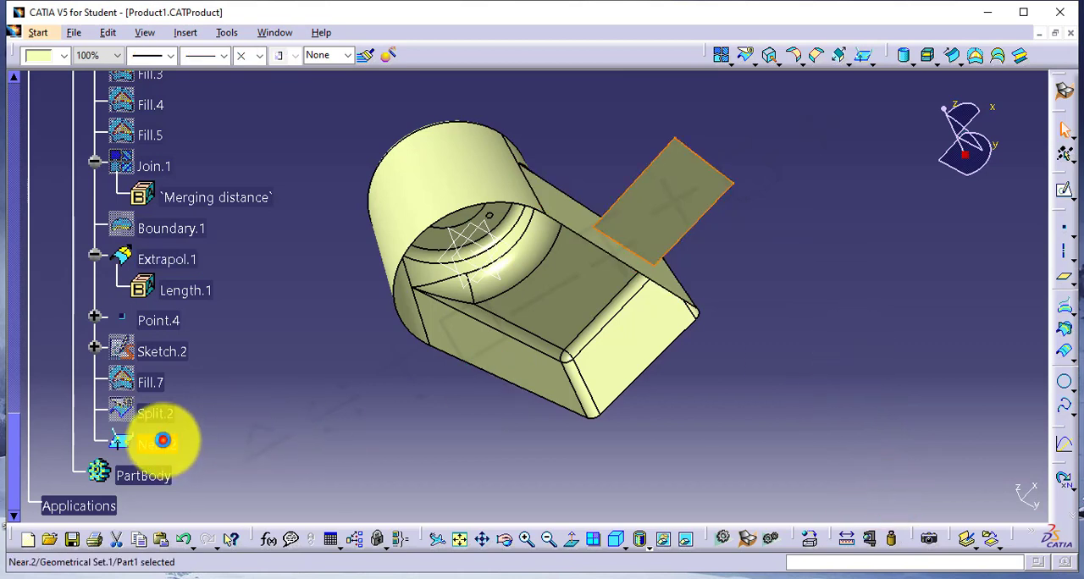
double_click(162, 441)
click(935, 431)
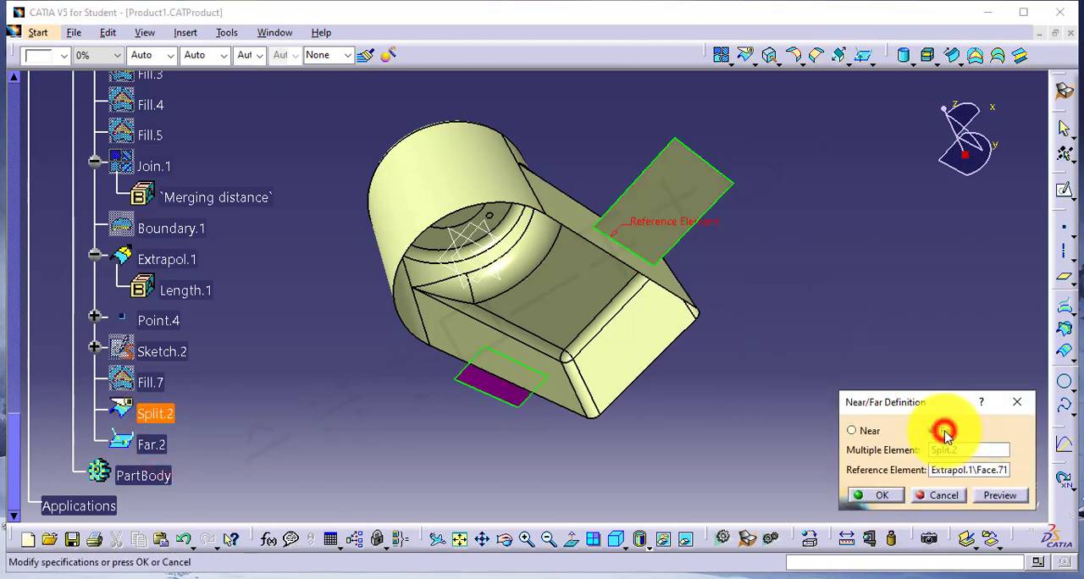
click(878, 496)
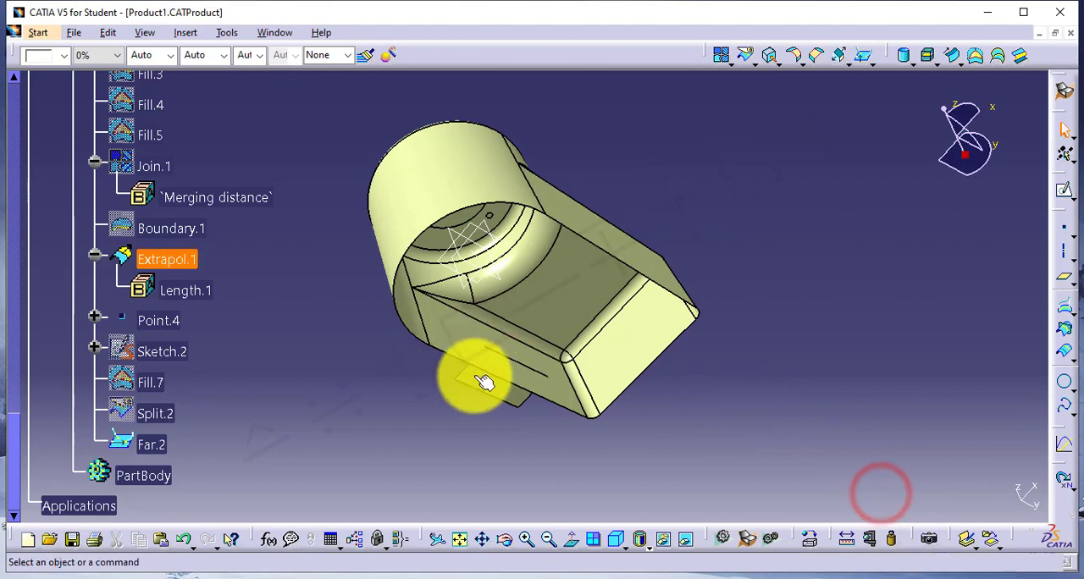
click(408, 411)
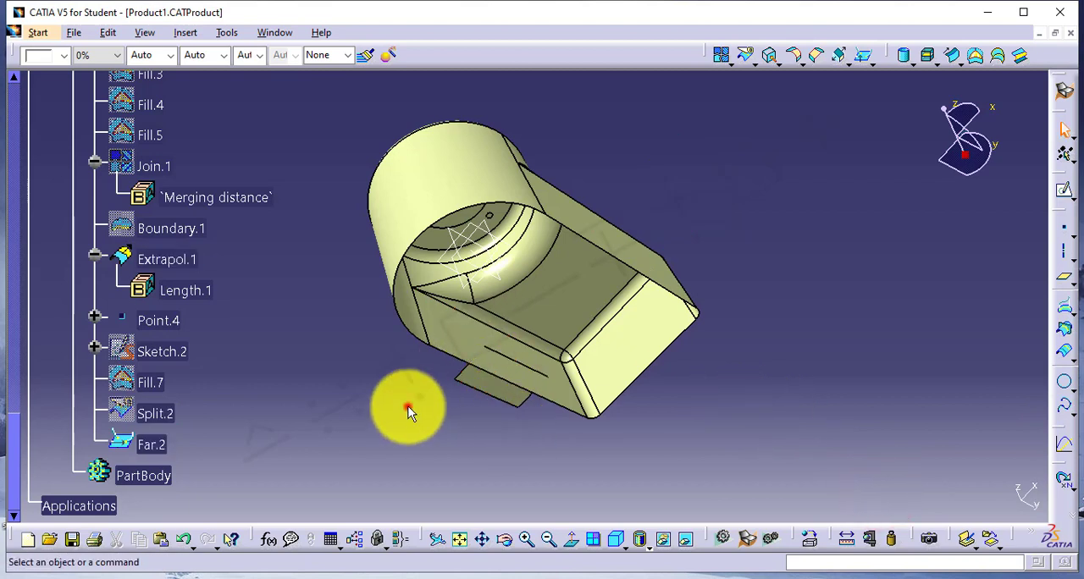
Delete Sketch.2, Fill.7, Split.2 and Far.2 from the geometrical set.
click(169, 354)
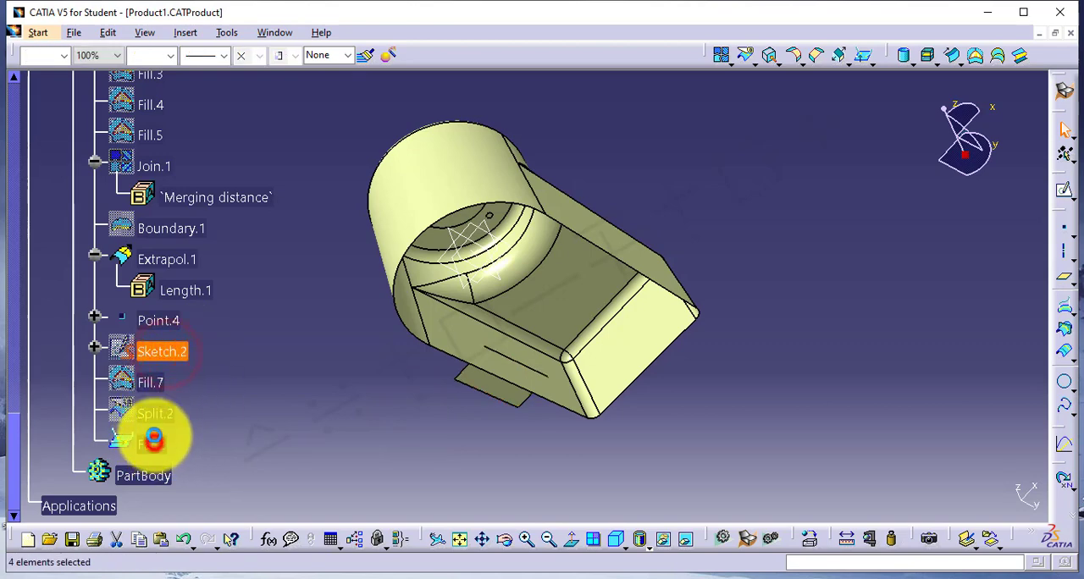
right_click(155, 381)
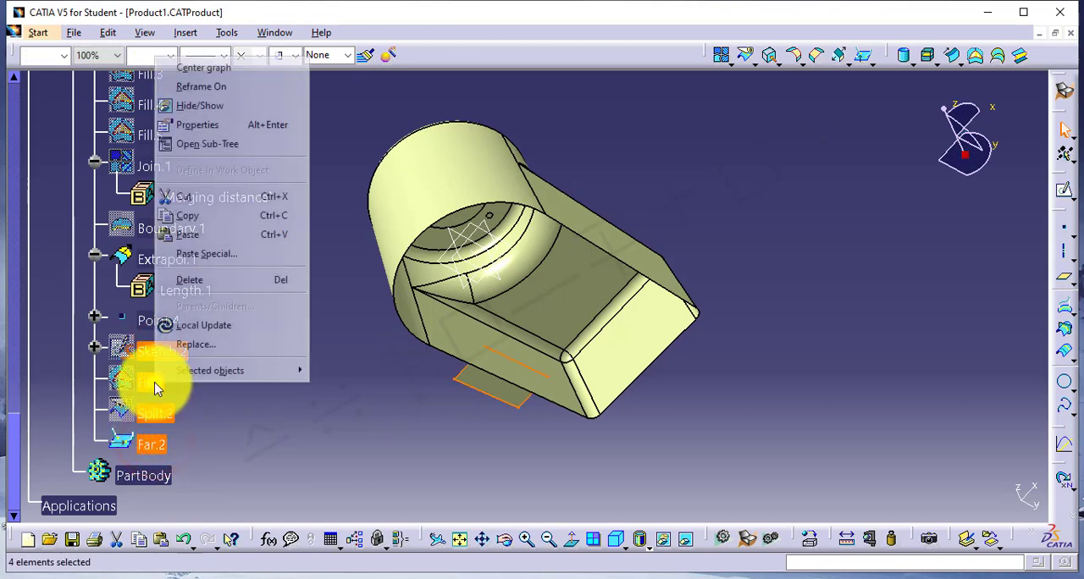
click(214, 282)
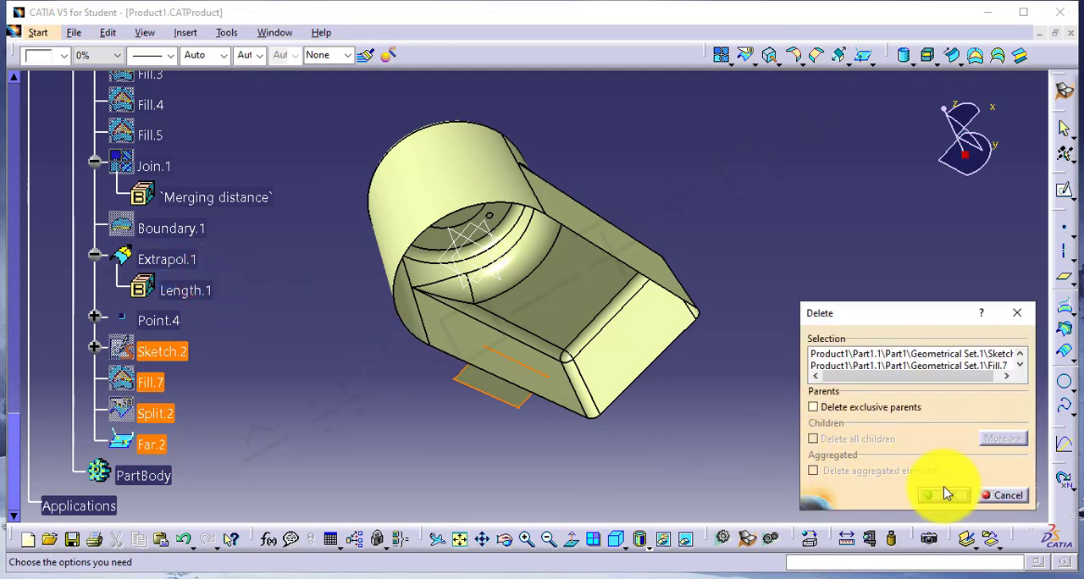
click(942, 495)
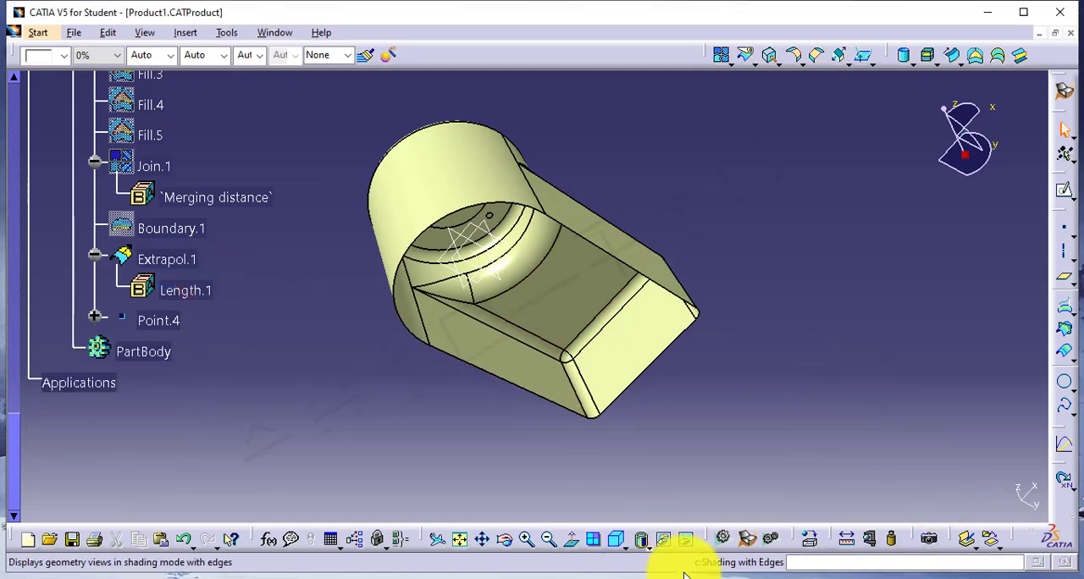
Switch to the GSD4.txt notes in Notepad and highlight the Scaling heading, its description and the phrase "equally in all directions".
click(711, 575)
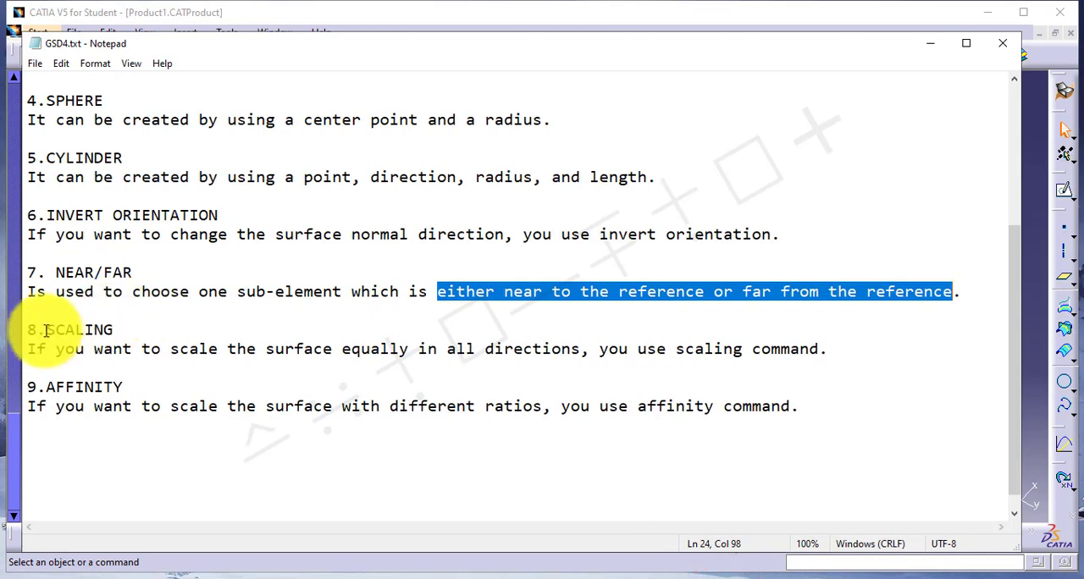
drag(28, 328, 110, 329)
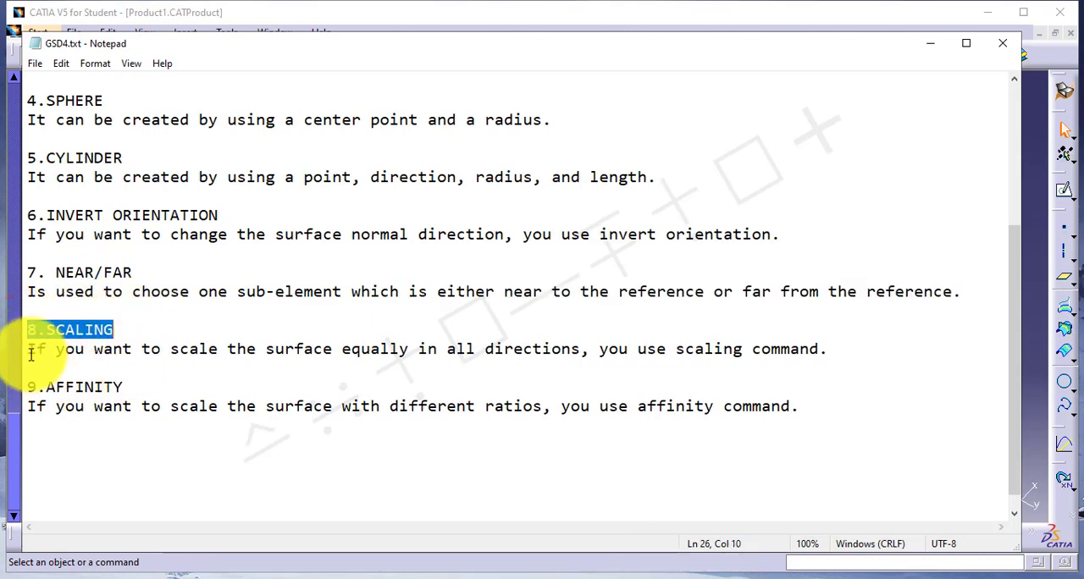
drag(29, 352, 833, 352)
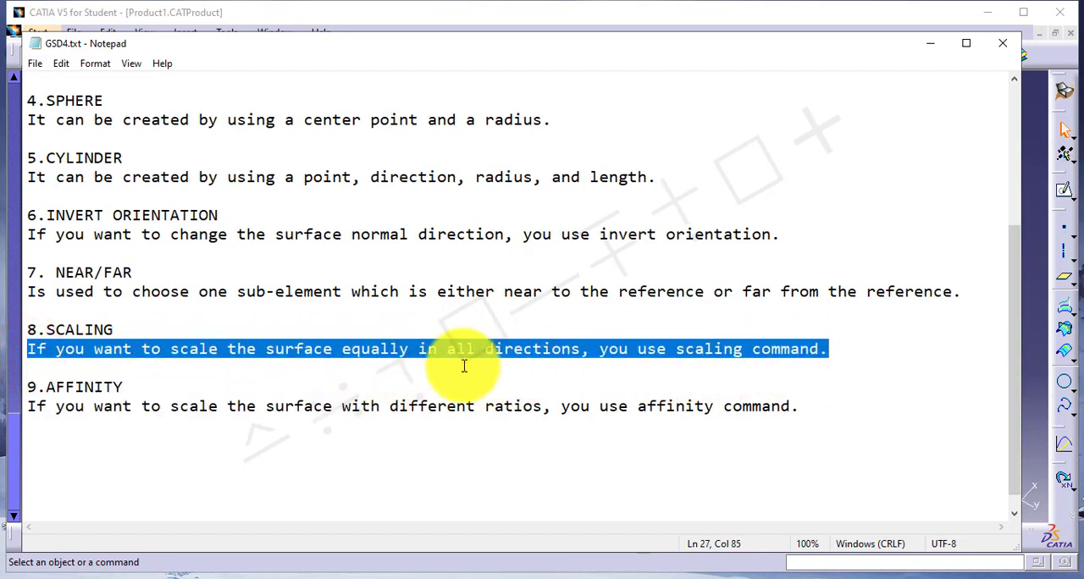
click(431, 349)
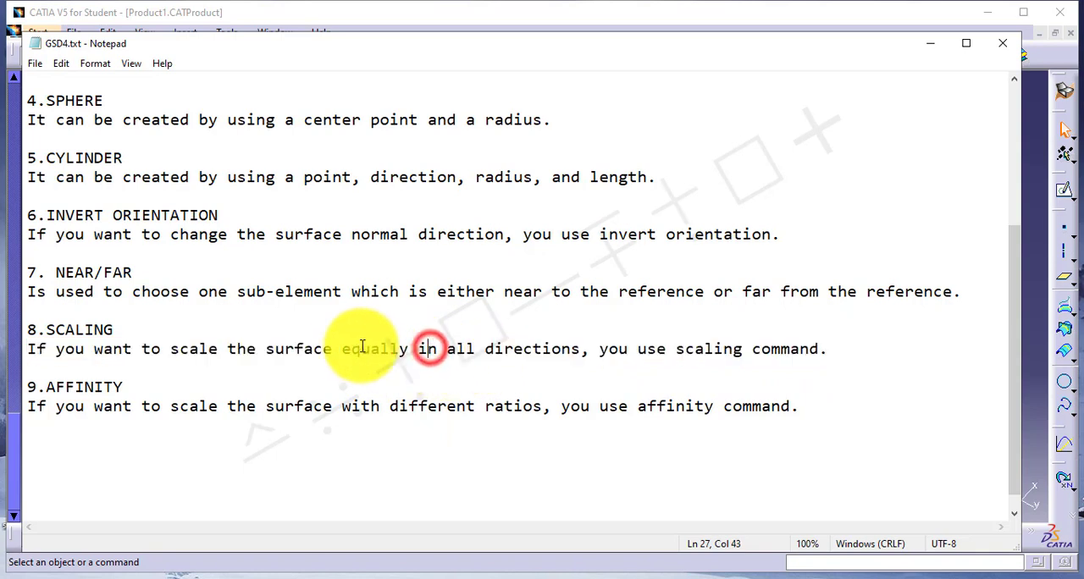
drag(346, 356, 574, 350)
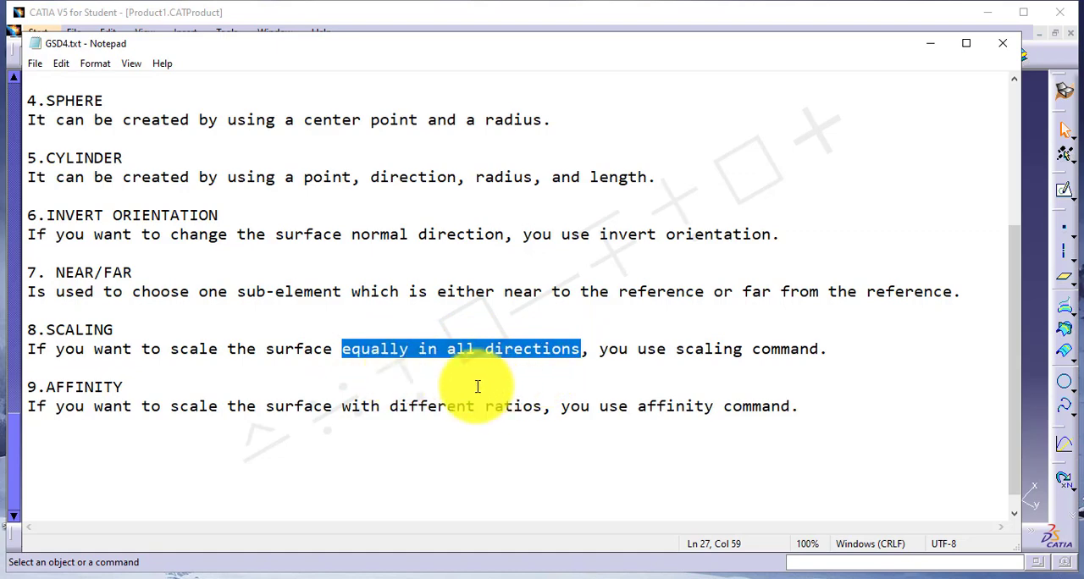
Return to CATIA and preview a Scaling of Extrapol.1 with Point.4 as the reference and a ratio of 0.4.
click(1037, 326)
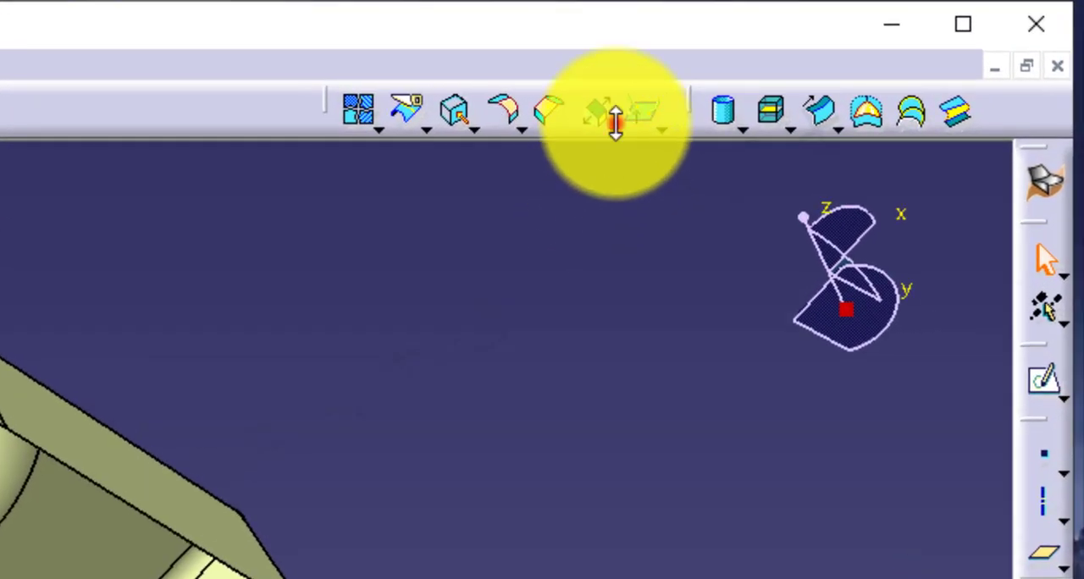
click(616, 123)
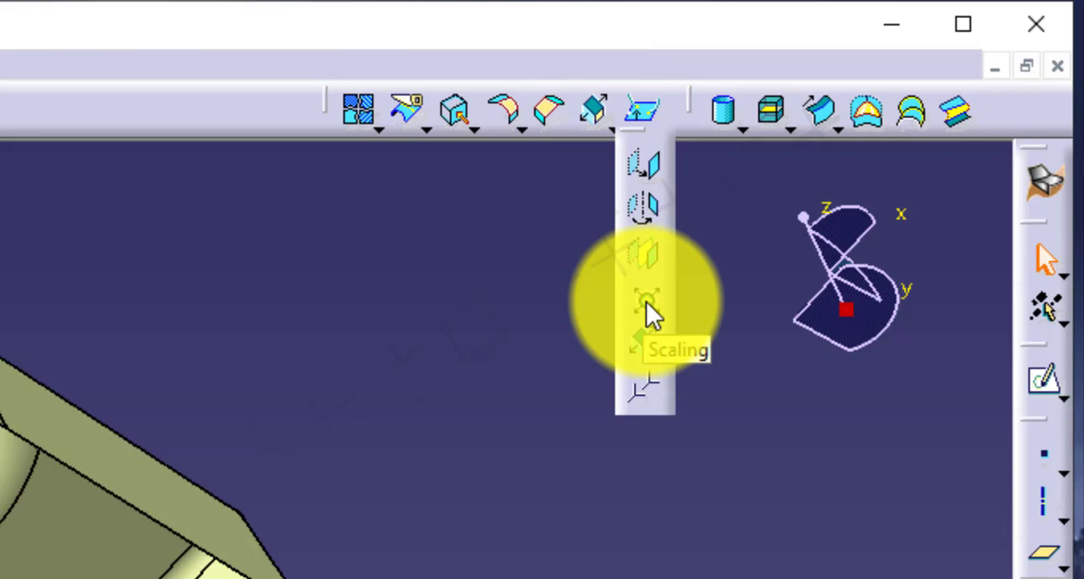
click(646, 307)
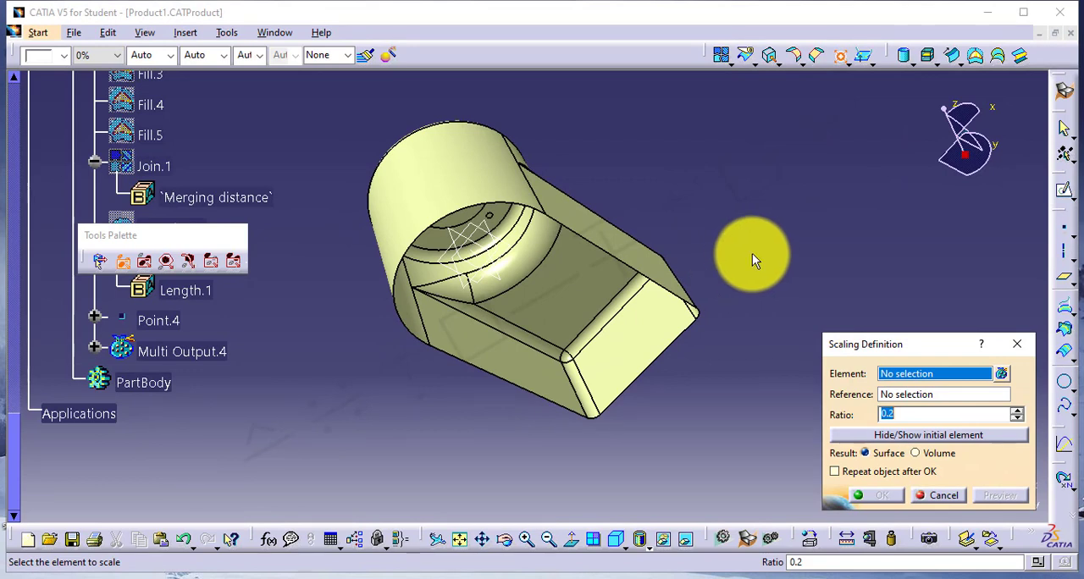
click(489, 177)
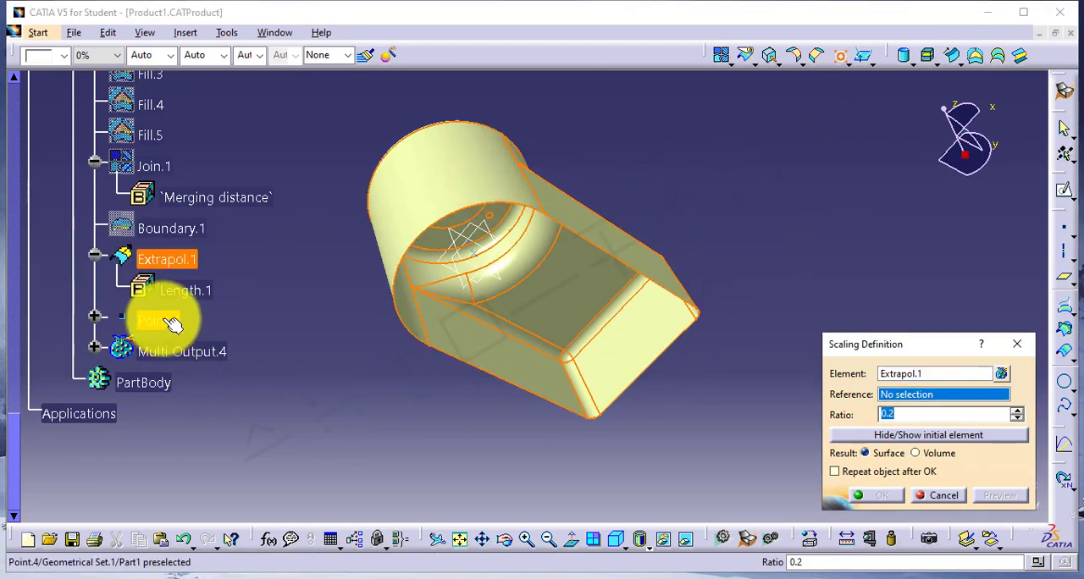
click(163, 321)
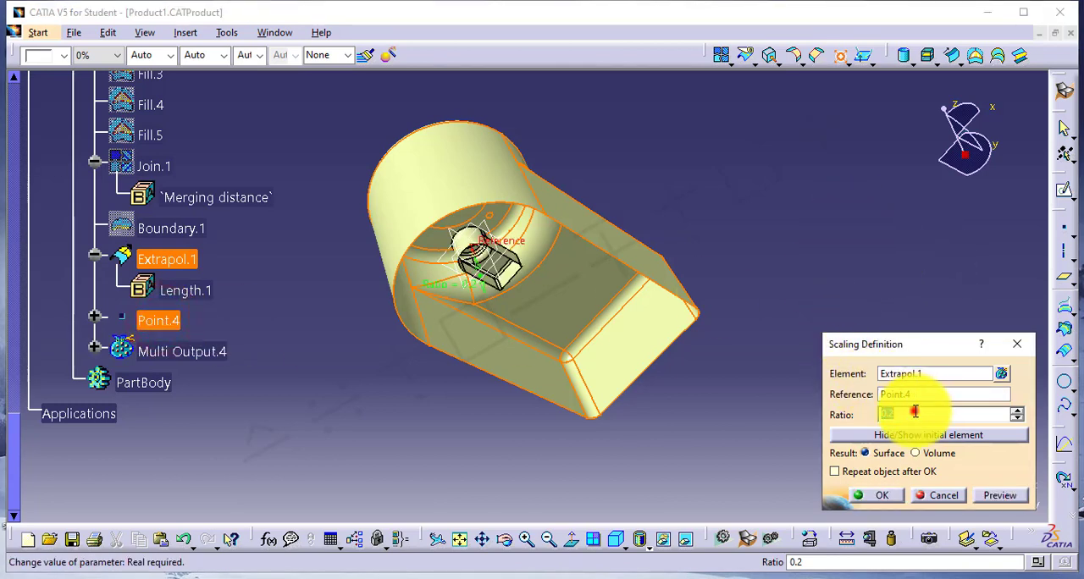
click(914, 411)
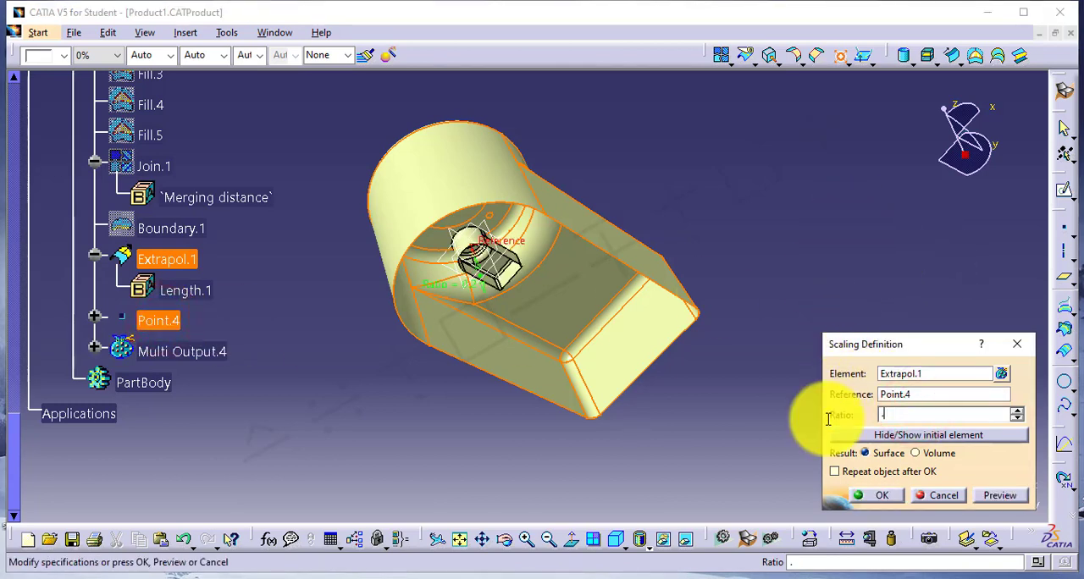
text(.4)
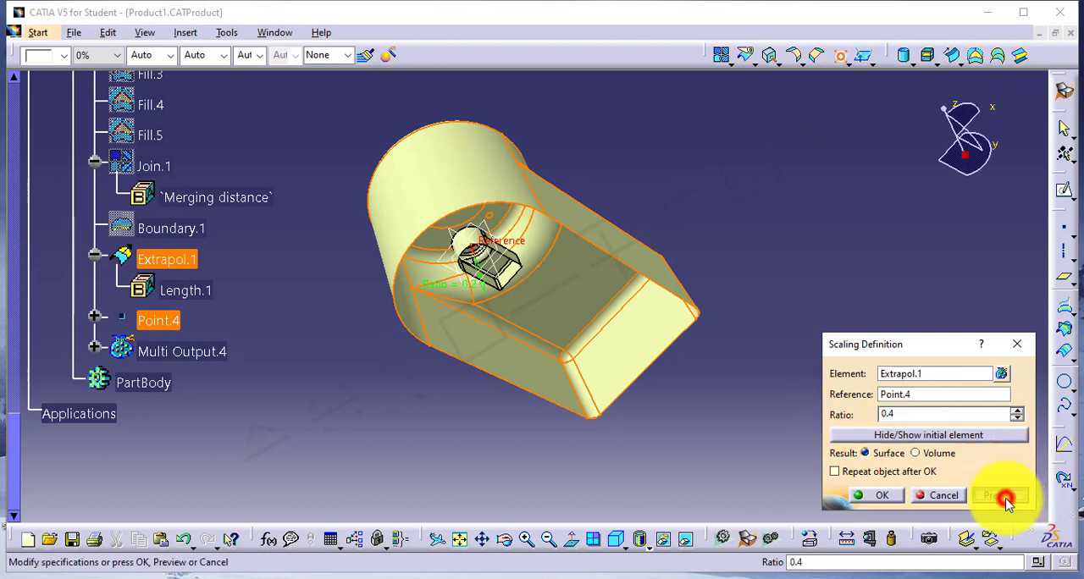
click(1004, 498)
Preview the scaling with a ratio of 0.8, and create the scaled surface with a ratio of 0.1.
click(924, 415)
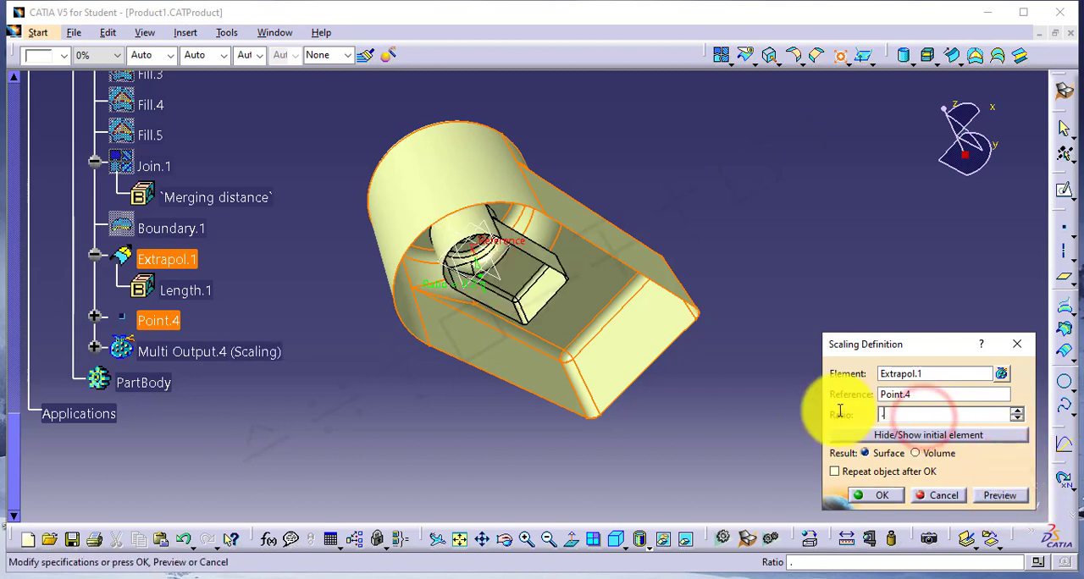
text(.8)
click(1000, 495)
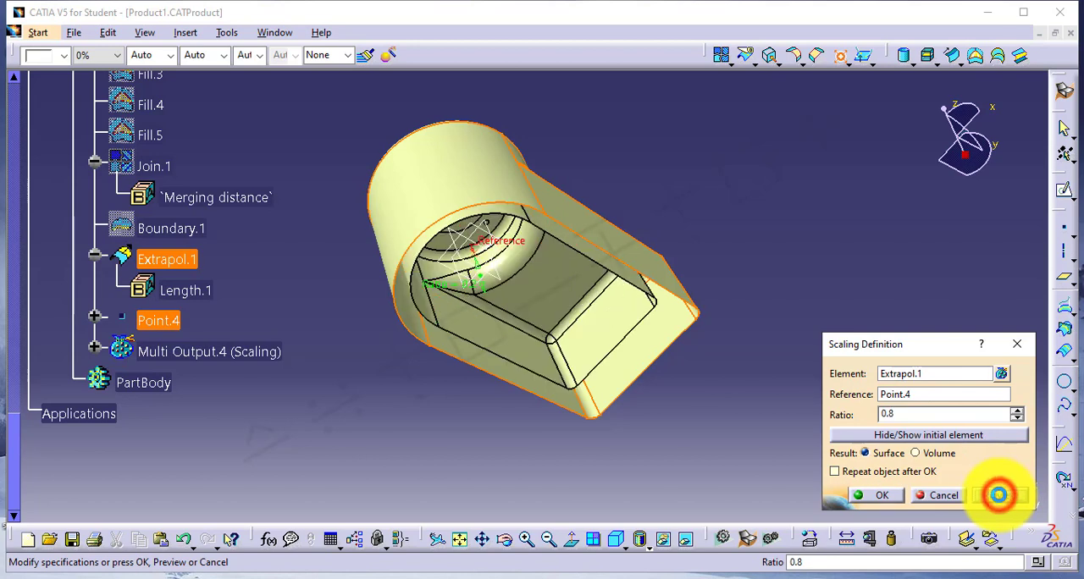
click(916, 415)
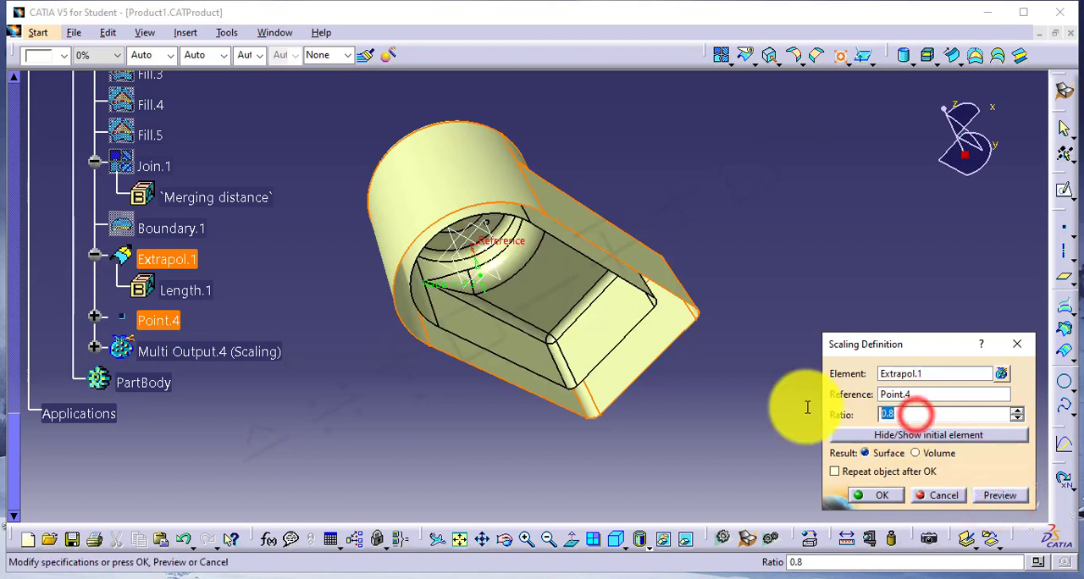
text(.1)
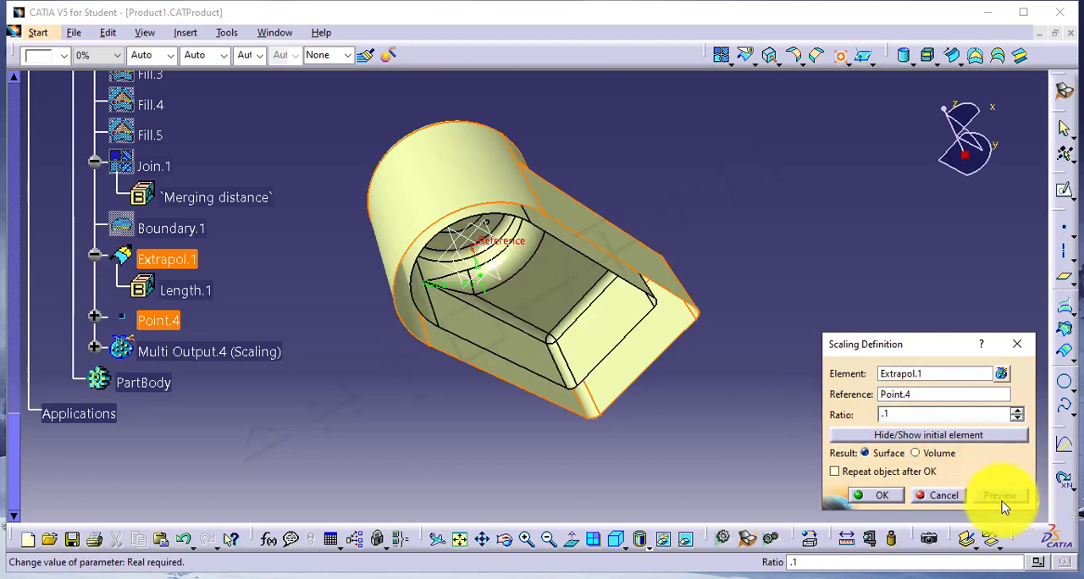
click(1001, 495)
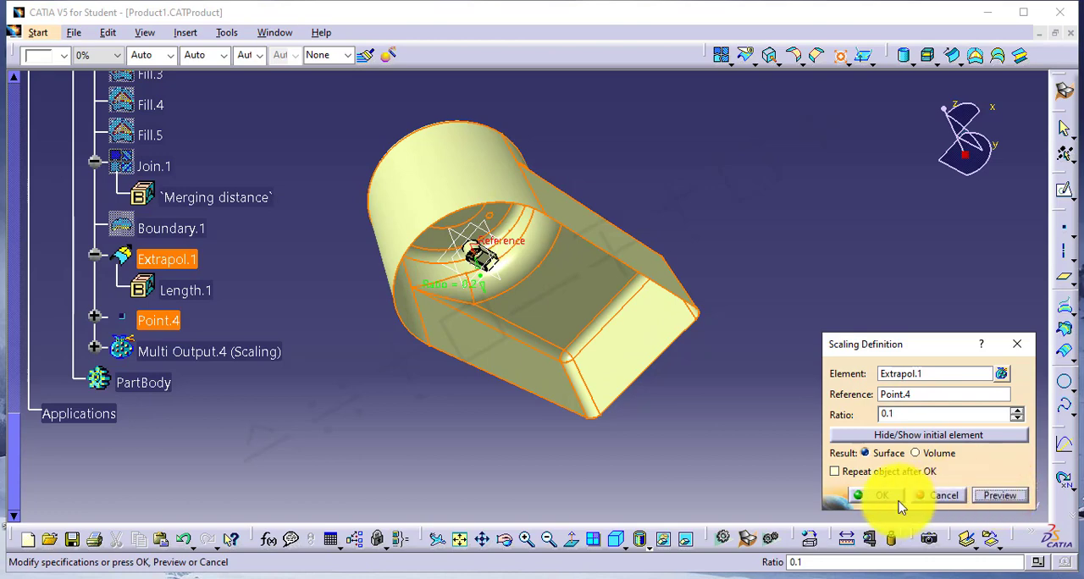
middle_drag(481, 267, 435, 359)
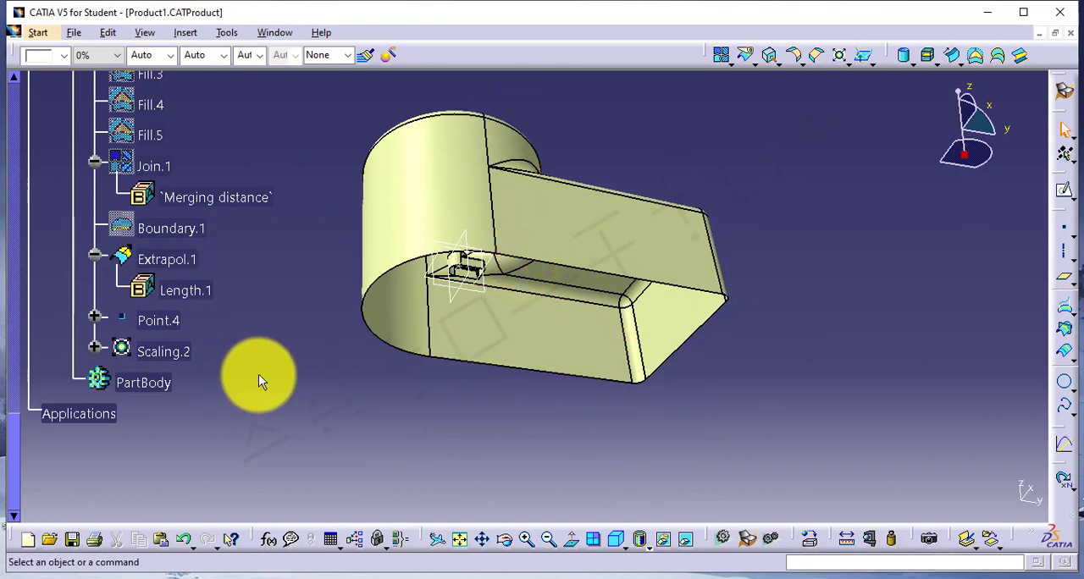
Edit the Scaling.2 feature, set its ratio to 1.5 and inspect the preview against the original surface.
double_click(168, 355)
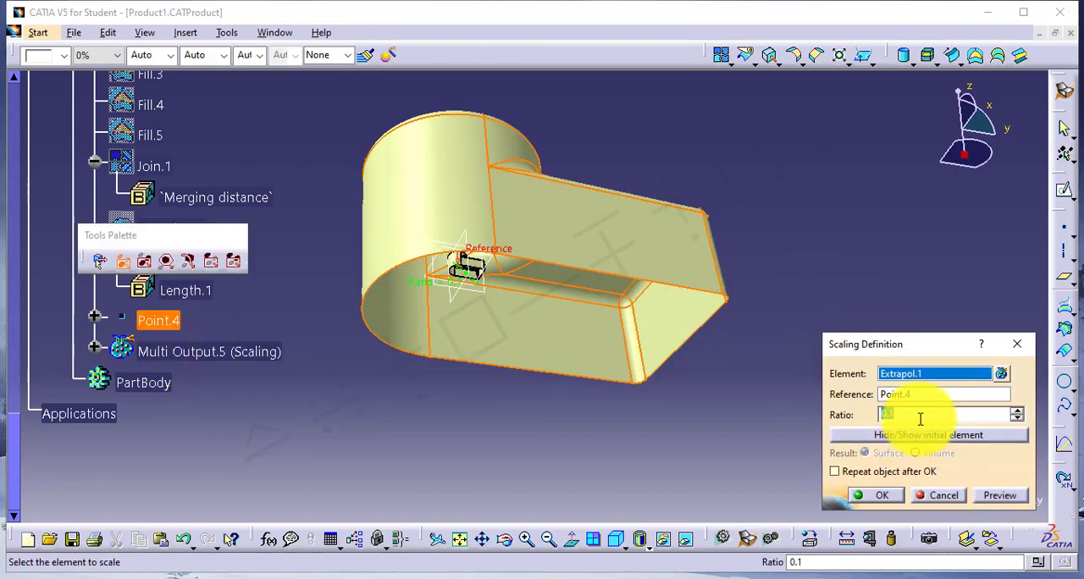
click(919, 416)
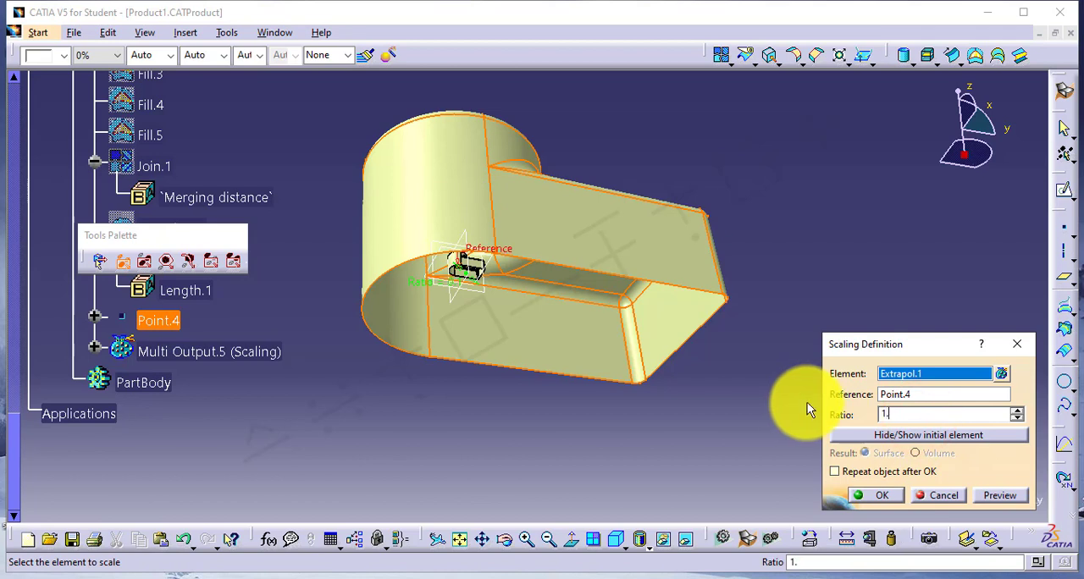
text(1.5)
click(996, 498)
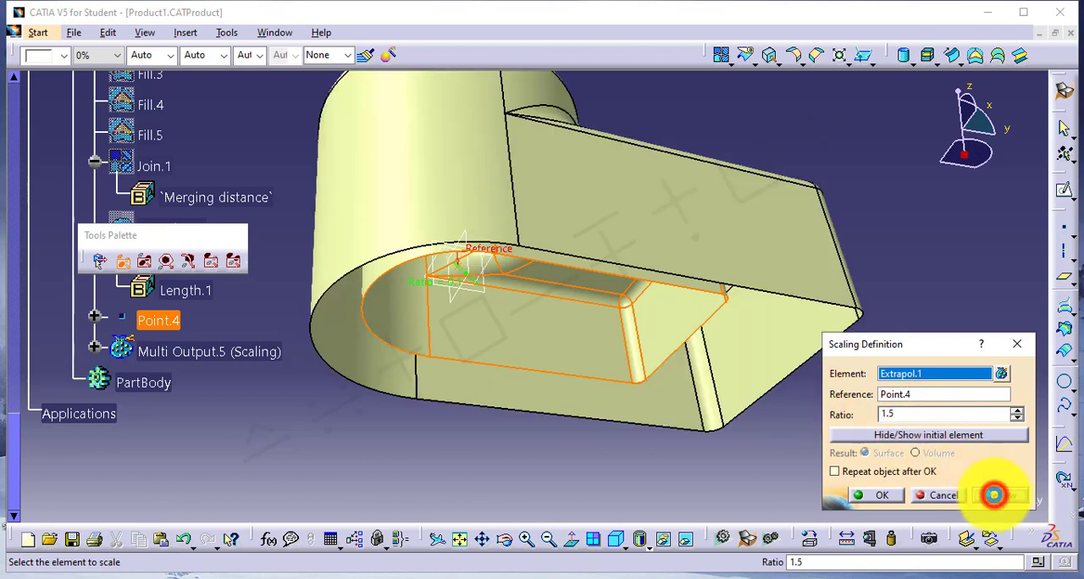
middle_drag(721, 362, 545, 339)
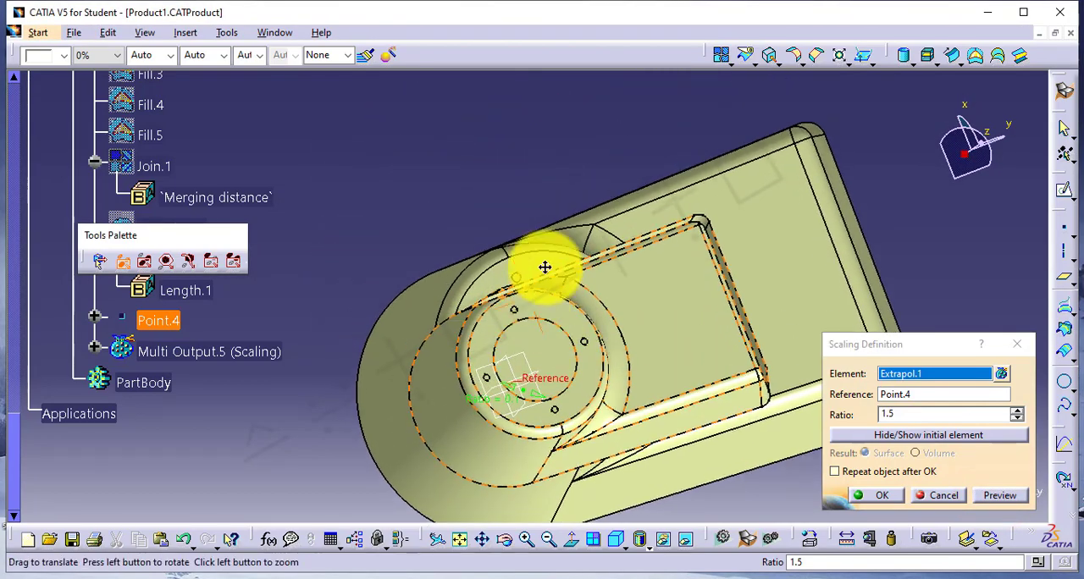
middle_drag(547, 268, 500, 390)
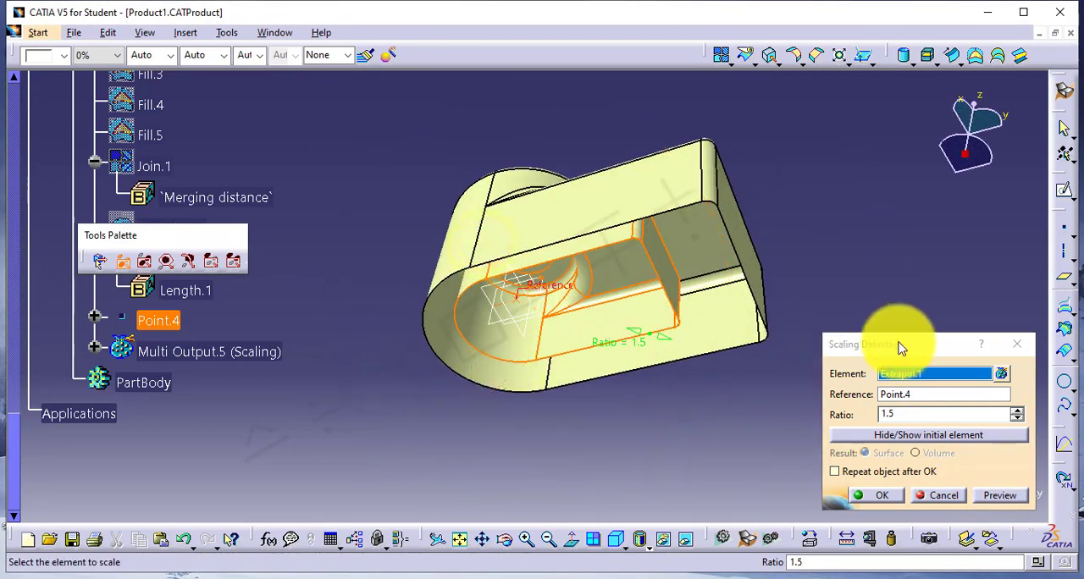
click(881, 497)
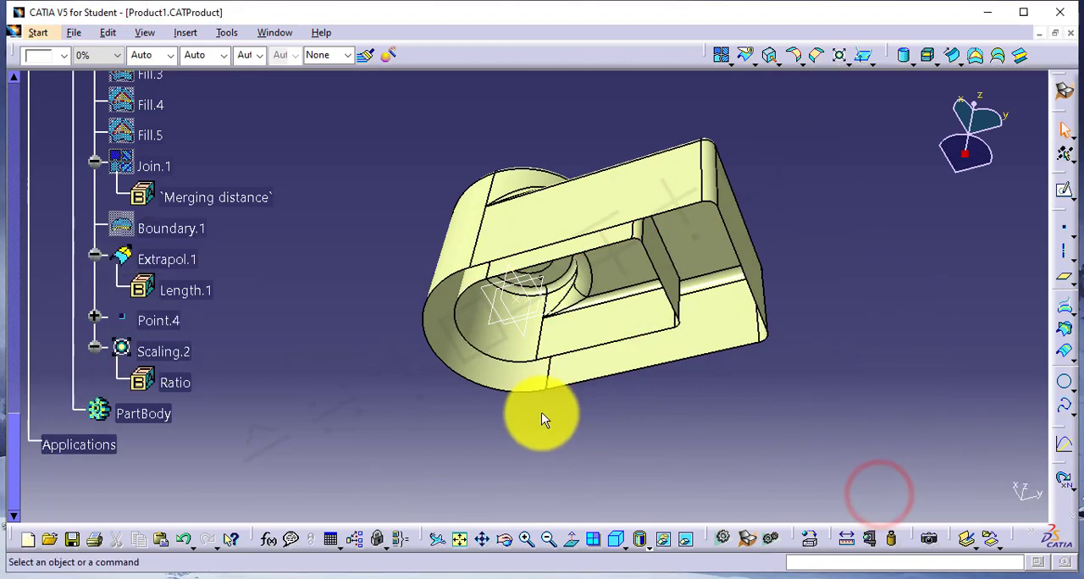
Delete the Scaling.2 feature from the geometrical set.
right_click(157, 352)
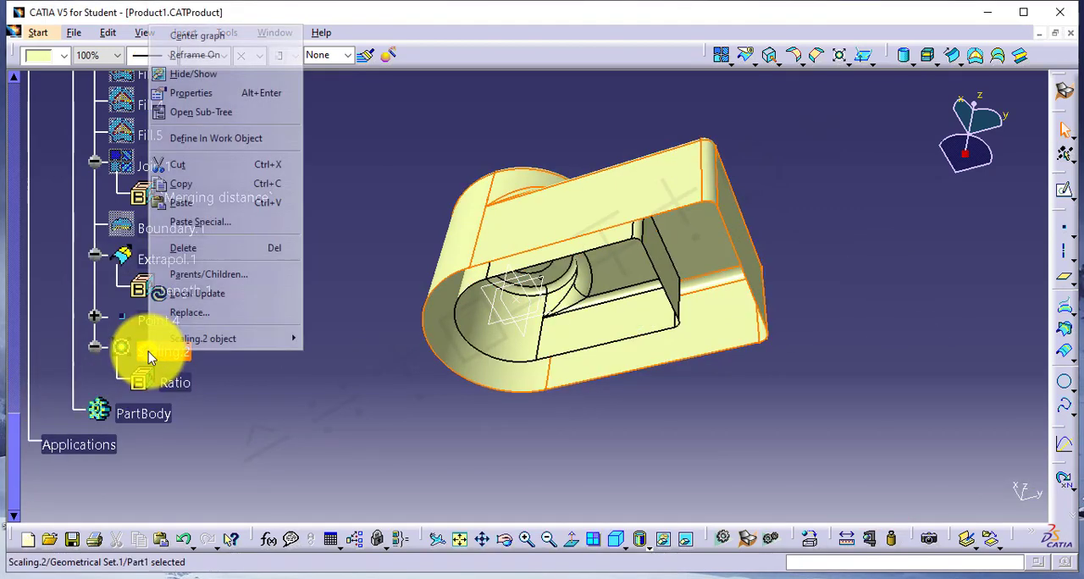
click(213, 247)
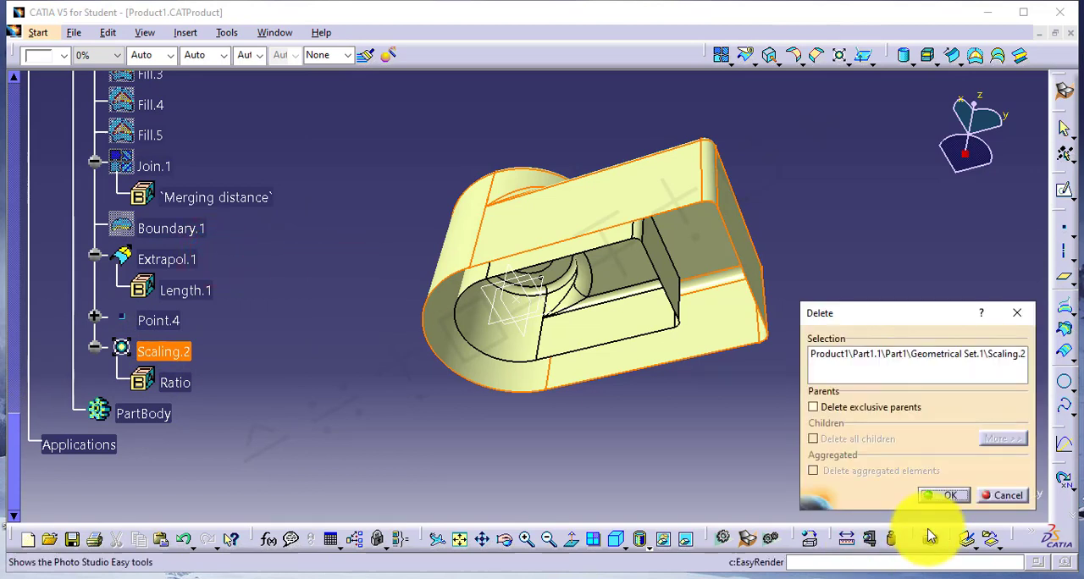
click(940, 496)
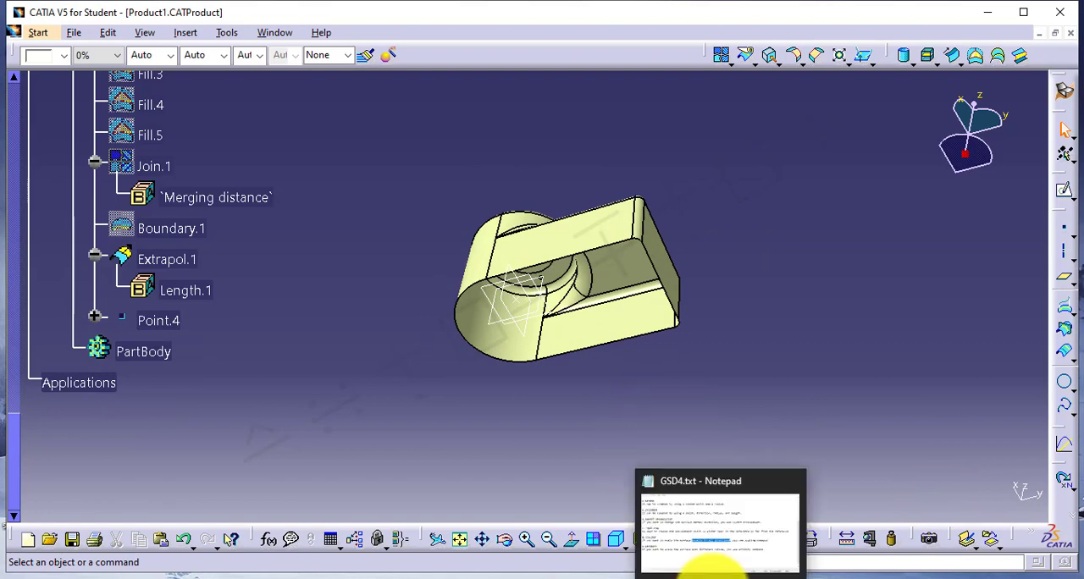
Switch to the GSD4.txt notes in Notepad and highlight the Affinity heading, its description and the phrase "different ratios".
click(702, 559)
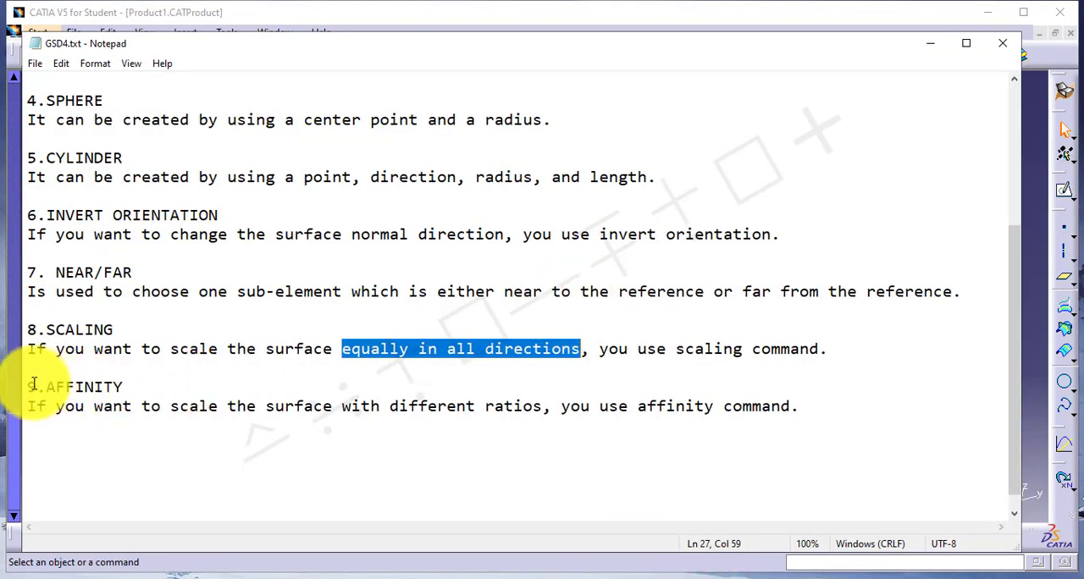
drag(30, 385, 126, 387)
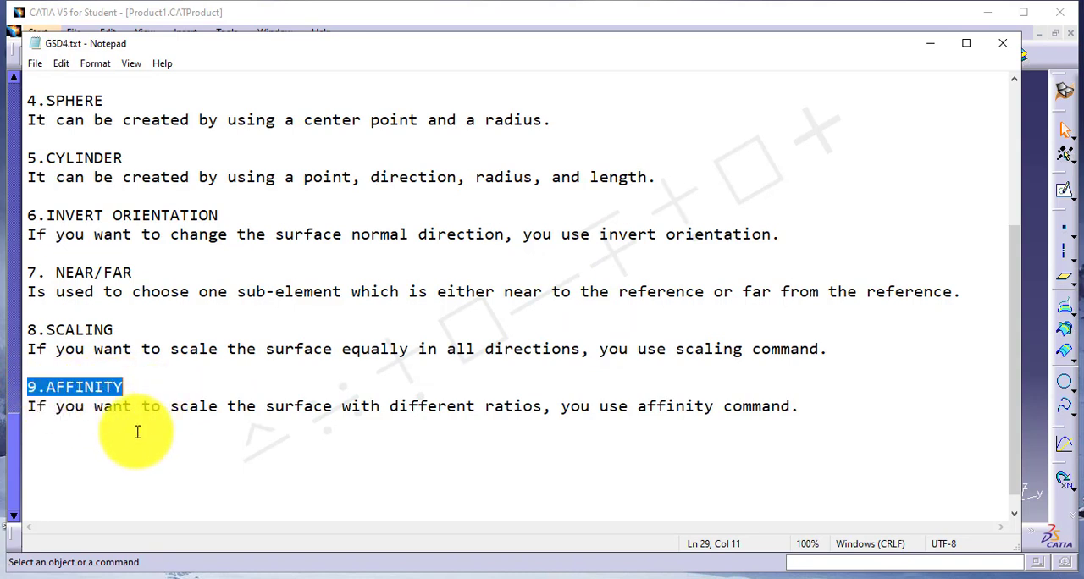
drag(29, 409, 574, 422)
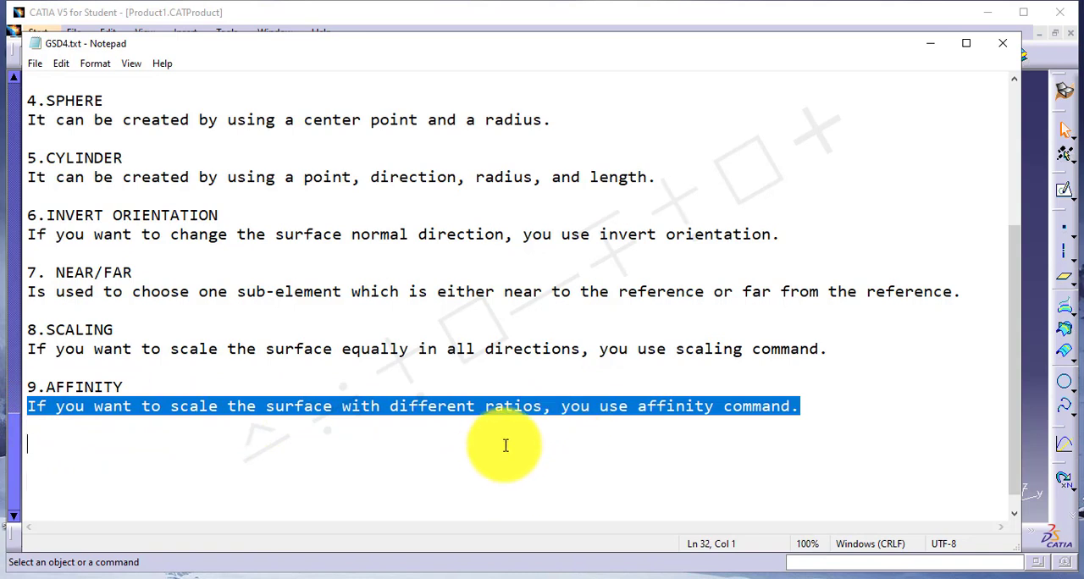
click(393, 407)
drag(394, 408, 536, 407)
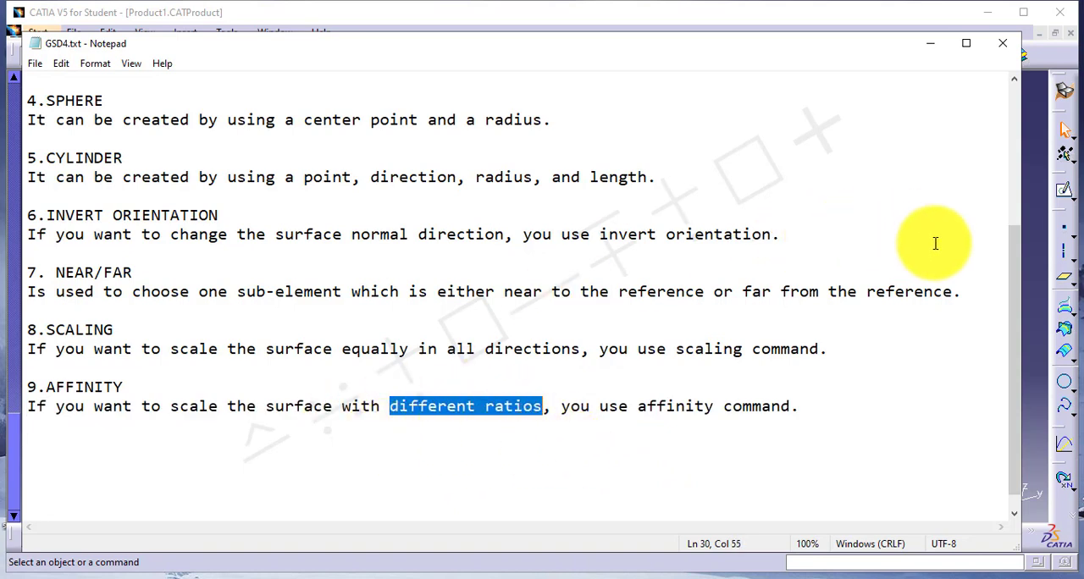
Switch back to CATIA and start an Affinity of the Extrapol.1 surface with Point.4 as the axis system origin.
click(1032, 292)
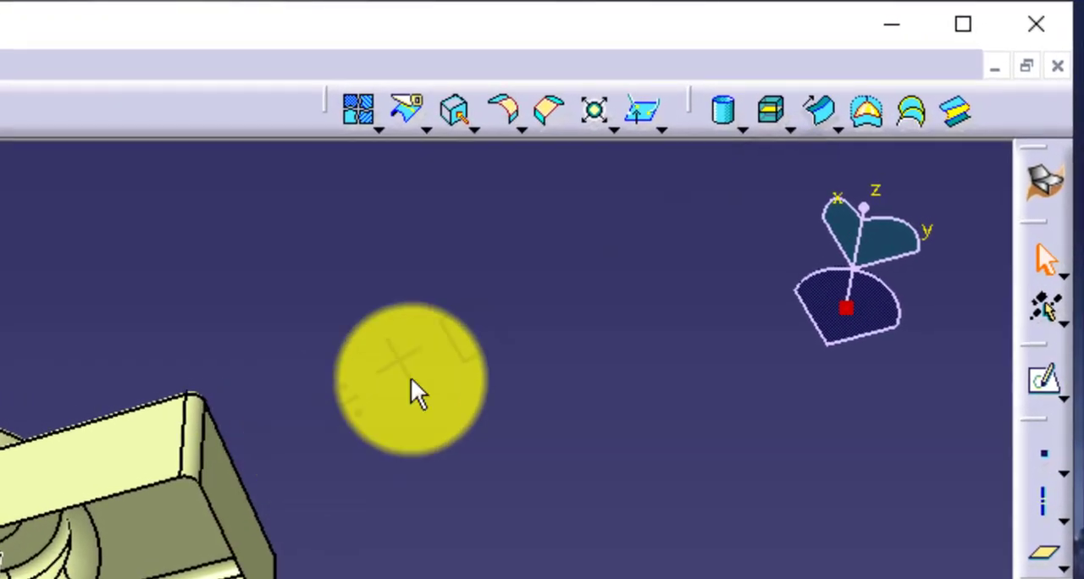
click(609, 129)
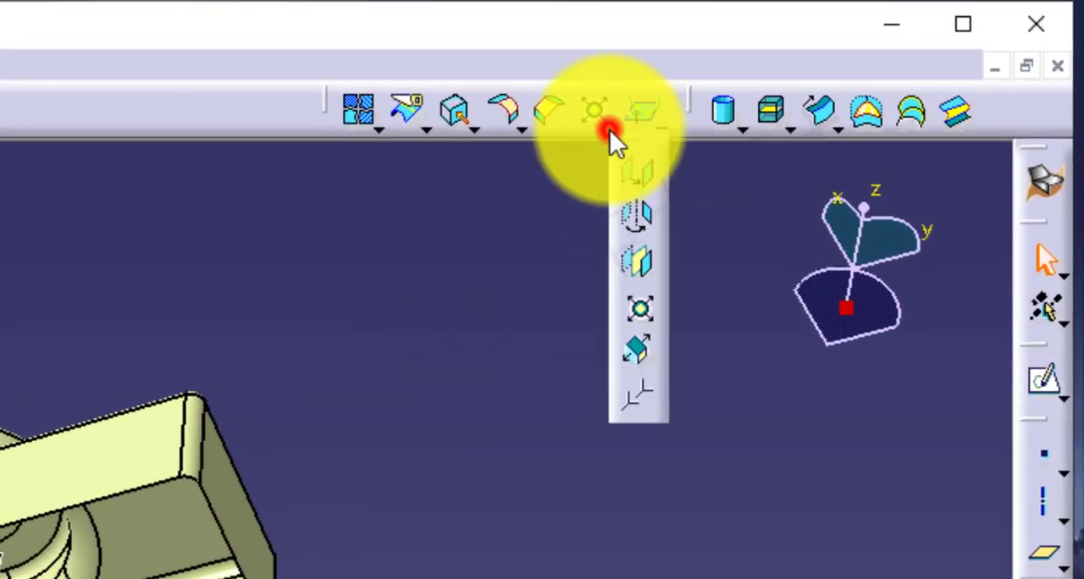
click(638, 354)
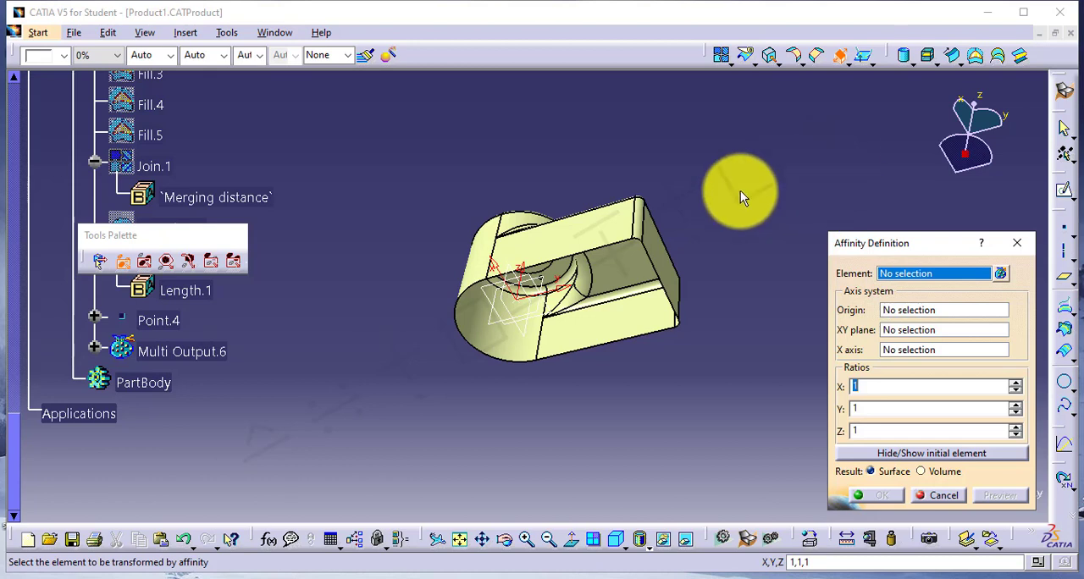
click(598, 213)
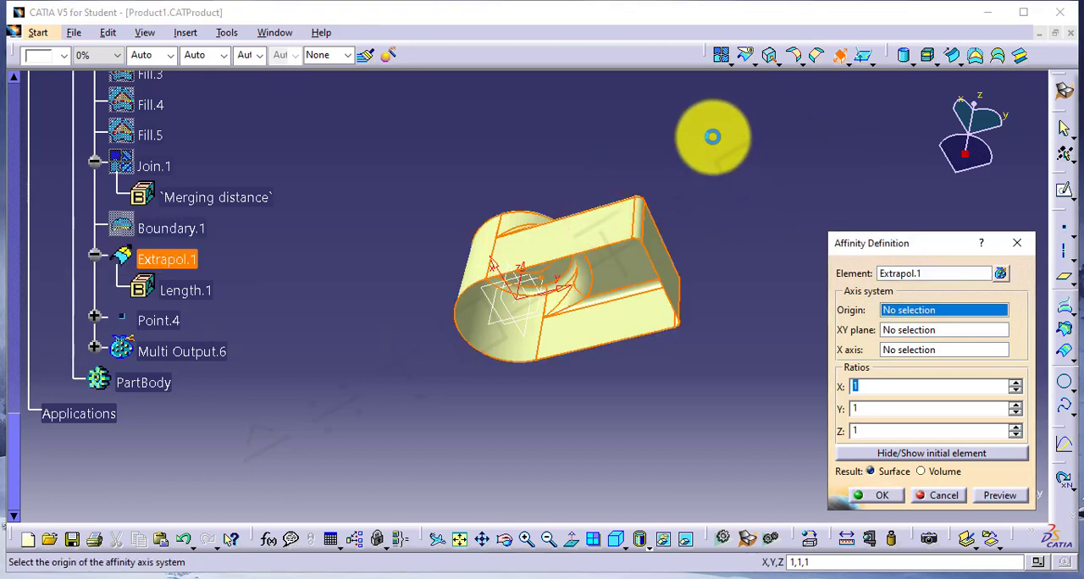
click(160, 320)
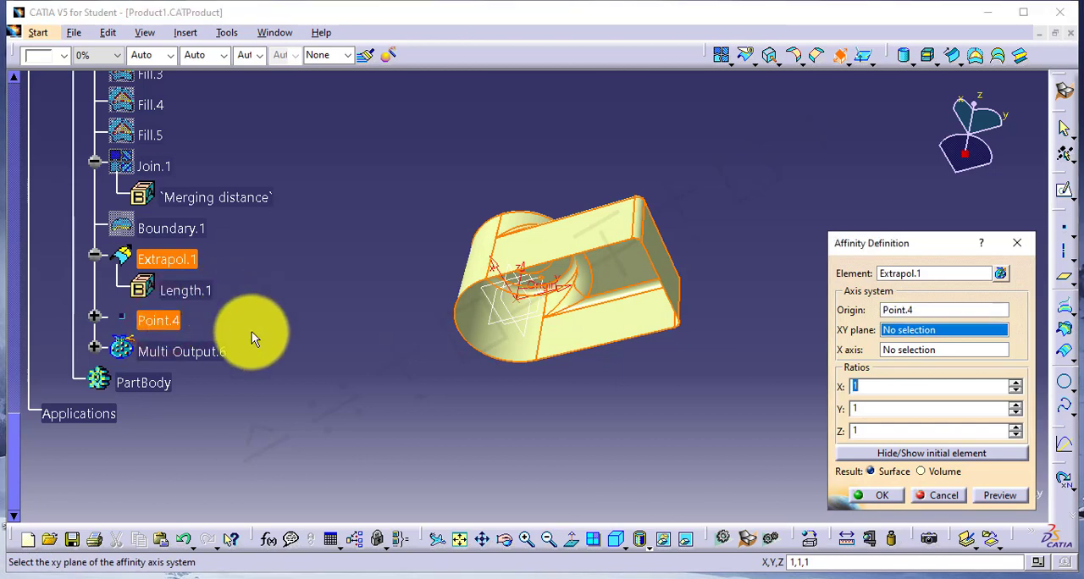
Set the affinity ratios to X 2, Y 4 and Z 2, and preview the result against the original surface.
double_click(903, 390)
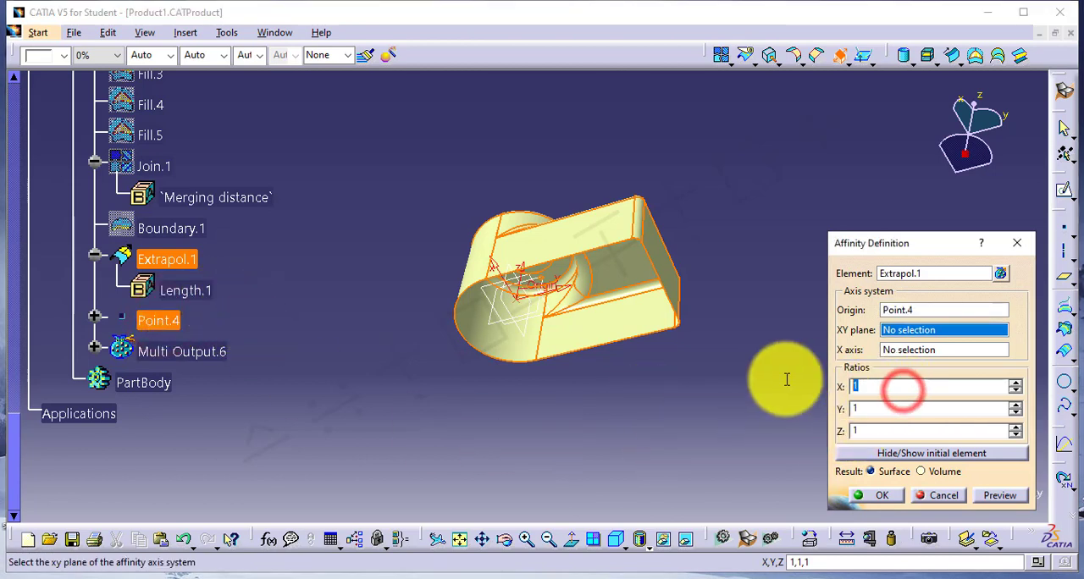
double_click(878, 409)
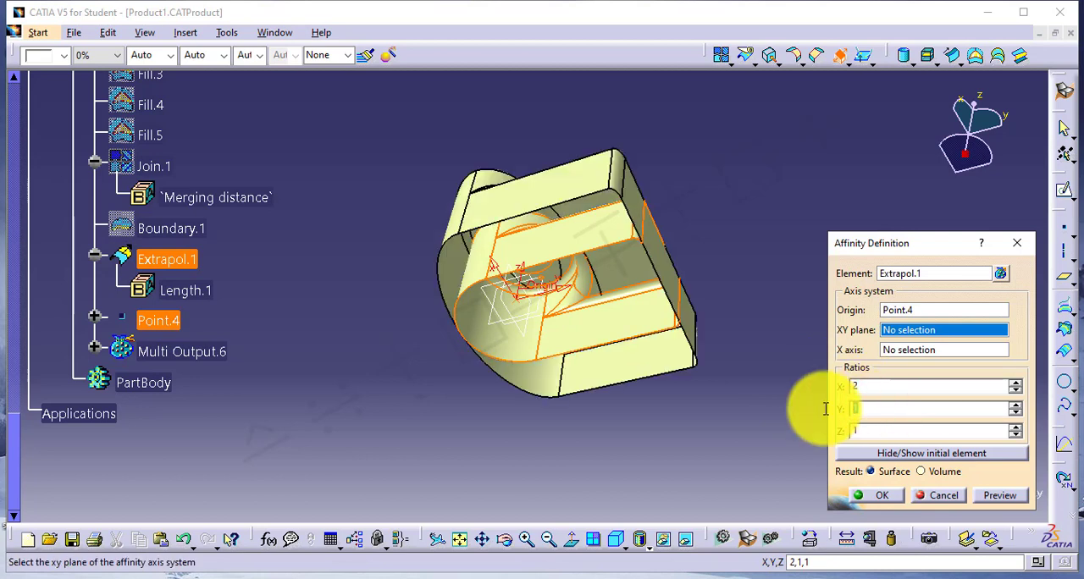
double_click(876, 429)
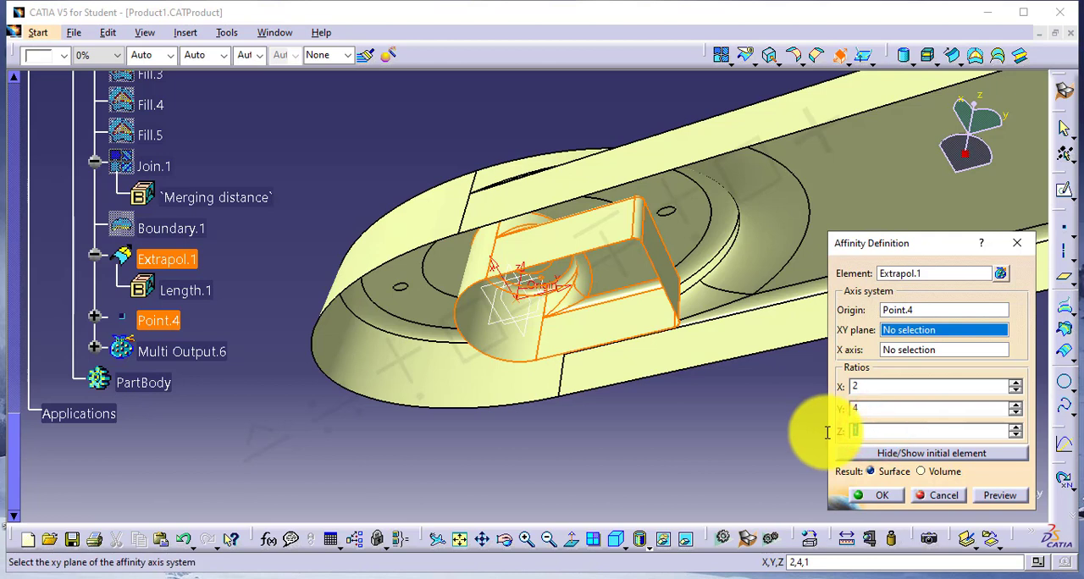
text(2)
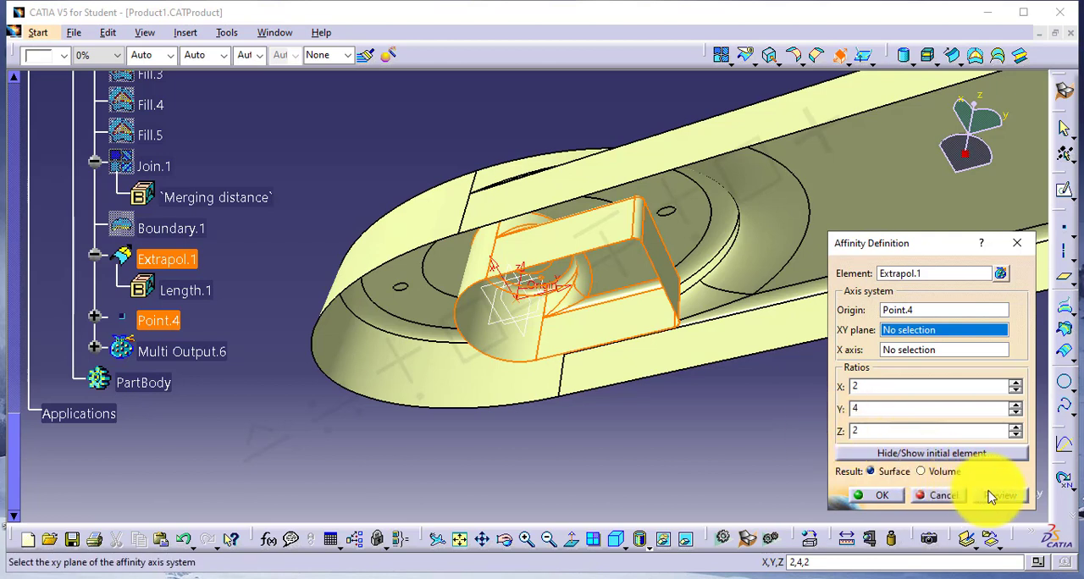
click(987, 491)
middle_drag(399, 177, 431, 243)
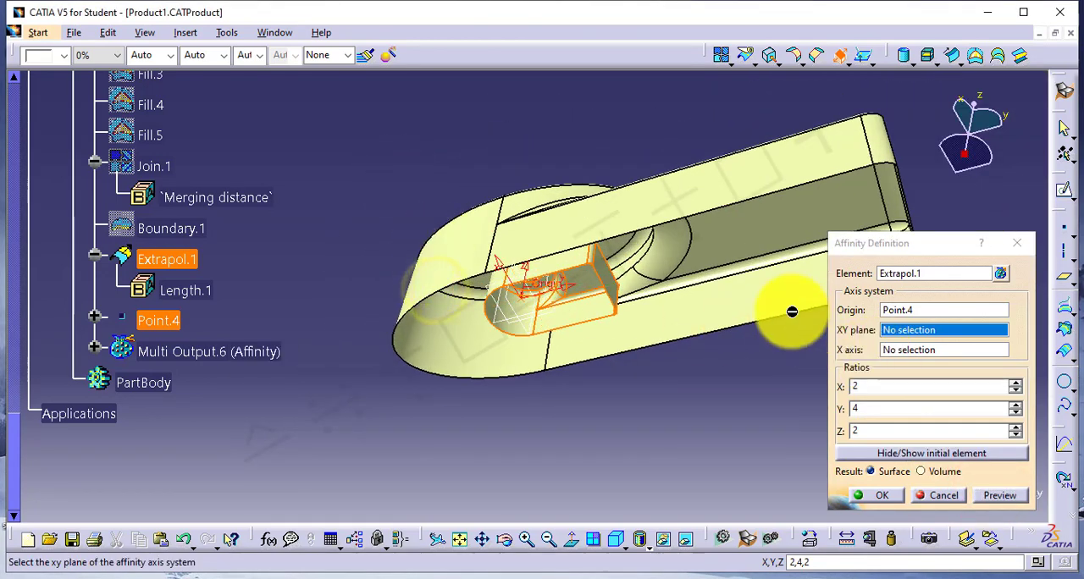
Set the affinity ratios to X 0.8, Y 0.5 and Z 0.6, inspect the preview and create the affinity surface.
click(886, 386)
text(.8)
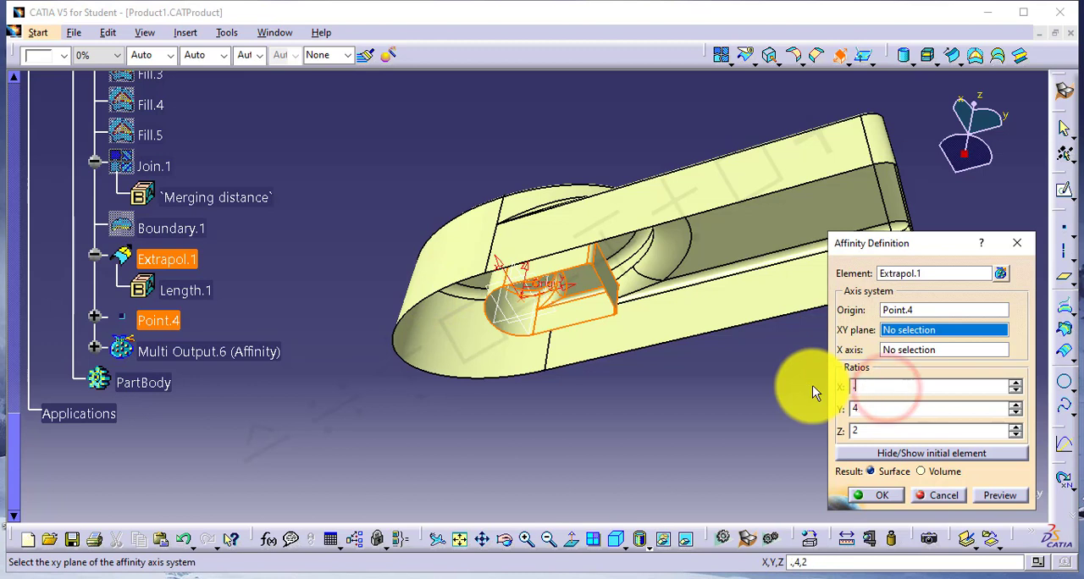
double_click(873, 413)
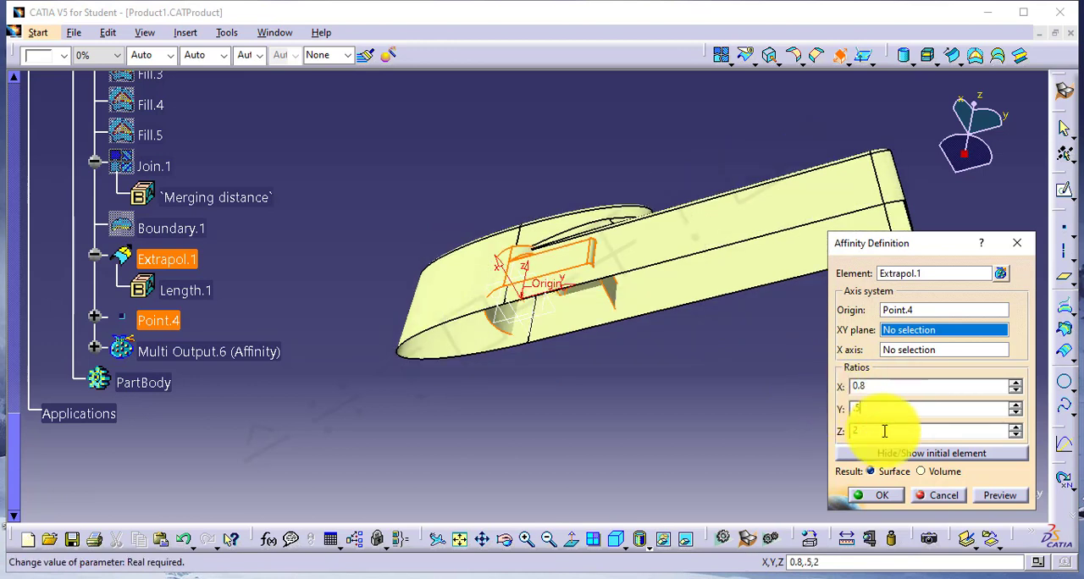
click(884, 431)
drag(892, 431, 834, 430)
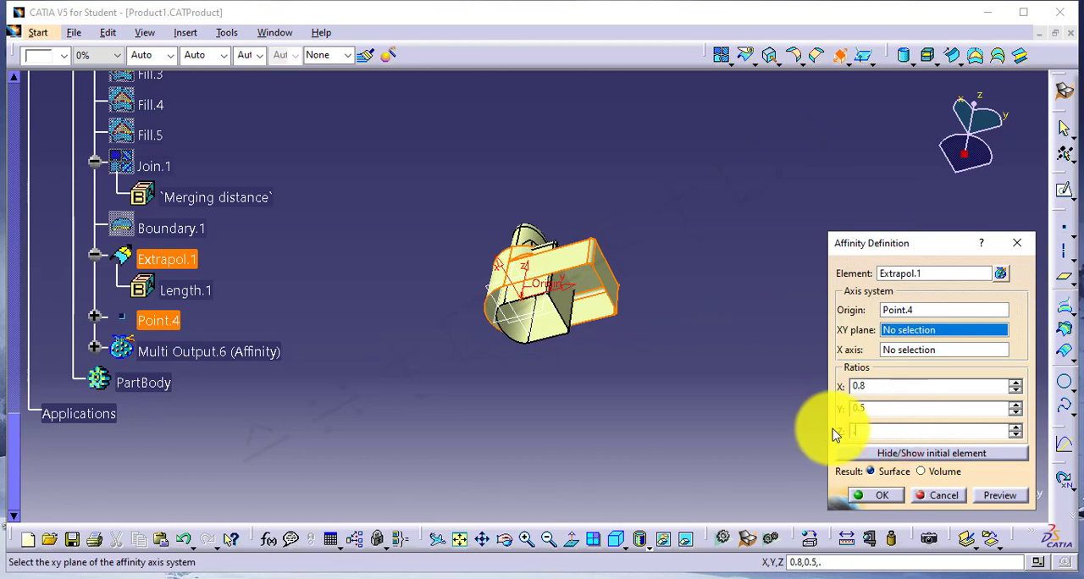
text(.6)
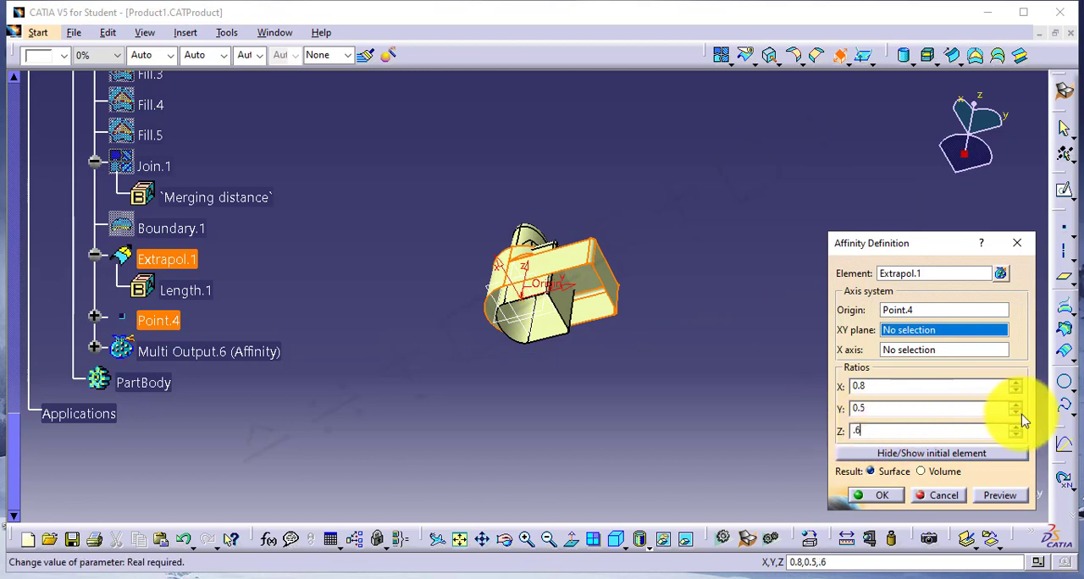
click(997, 498)
middle_drag(576, 322, 557, 226)
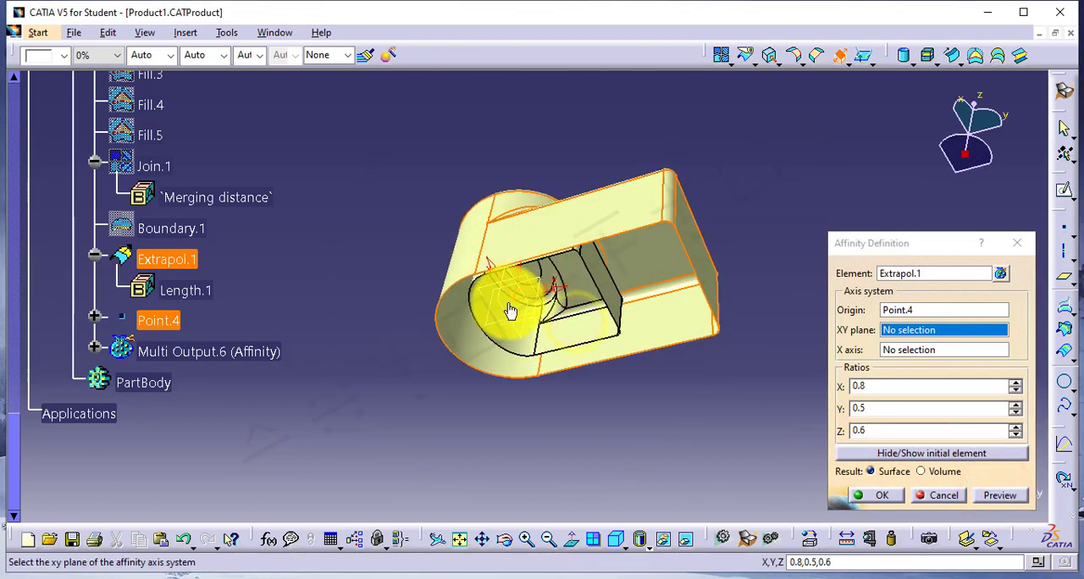
middle_drag(510, 312, 530, 380)
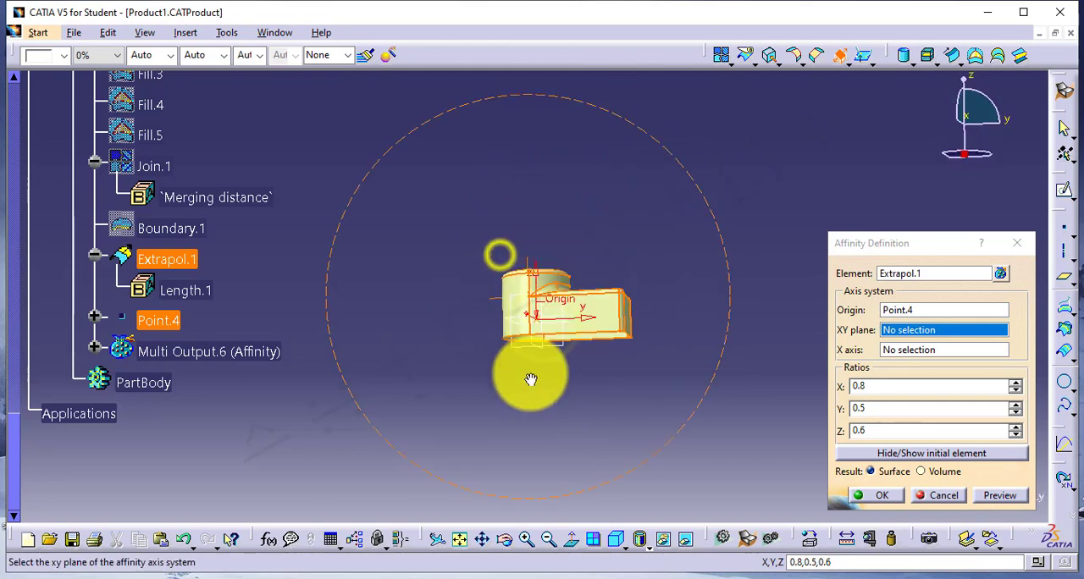
click(857, 491)
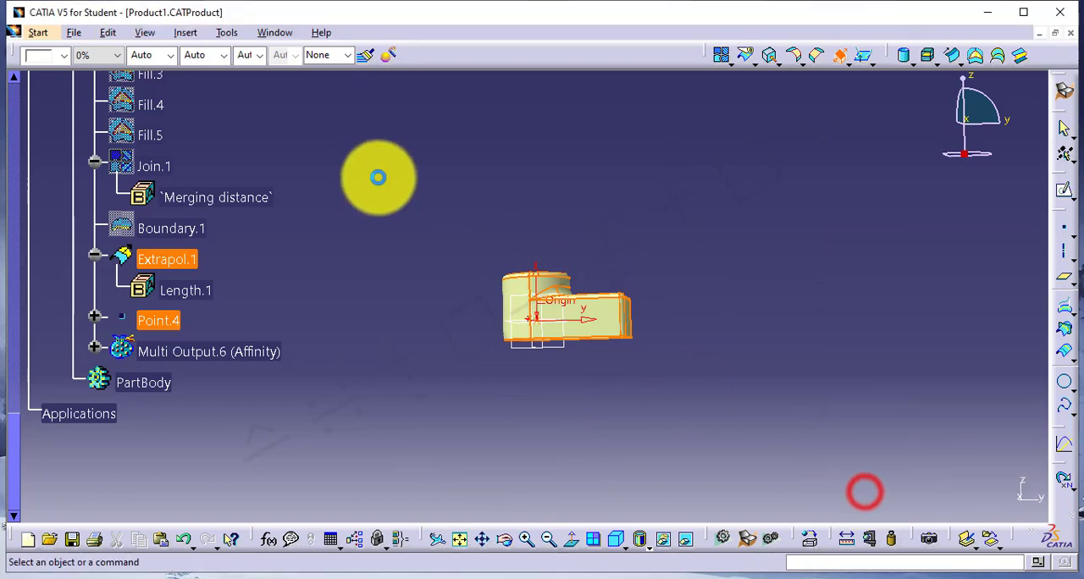
Hide Extrapol.1 to examine the affinity surface alone, and show it again to compare both surfaces.
right_click(160, 261)
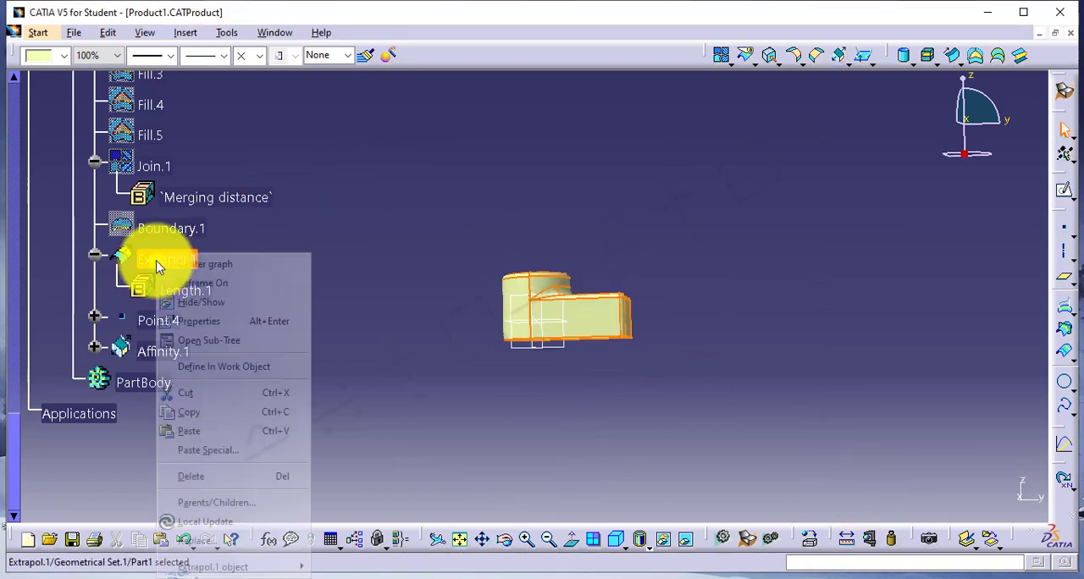
click(219, 304)
middle_drag(525, 317, 508, 396)
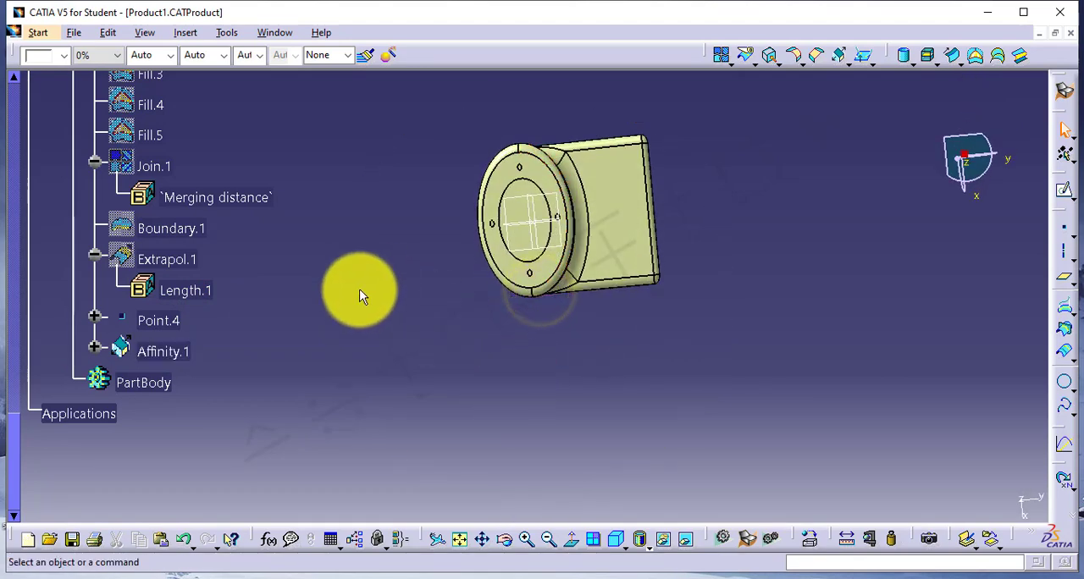
right_click(182, 260)
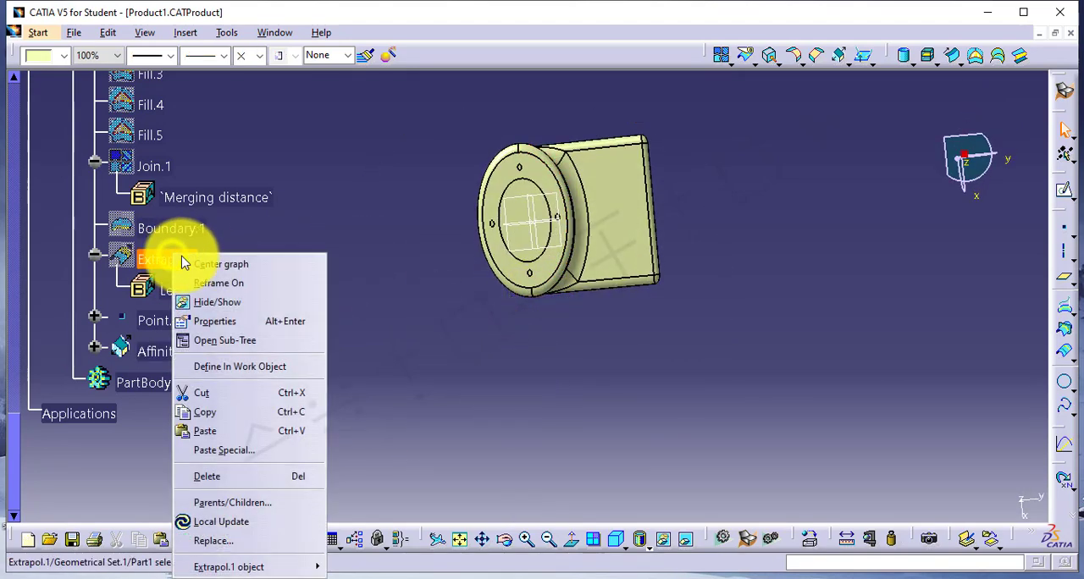
click(218, 303)
middle_drag(472, 466, 505, 198)
middle_drag(505, 257, 581, 351)
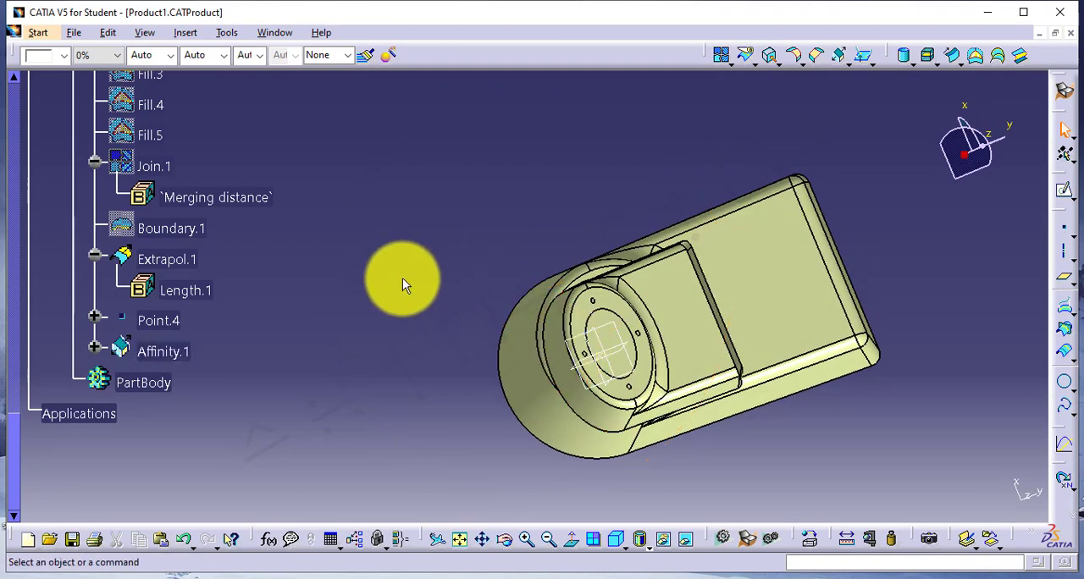
middle_drag(568, 285, 675, 359)
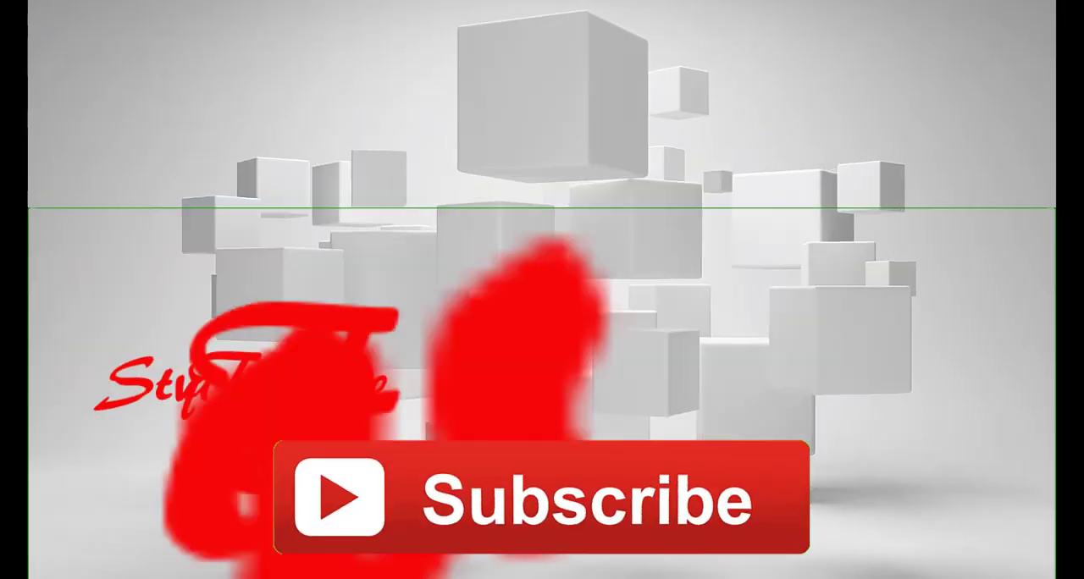